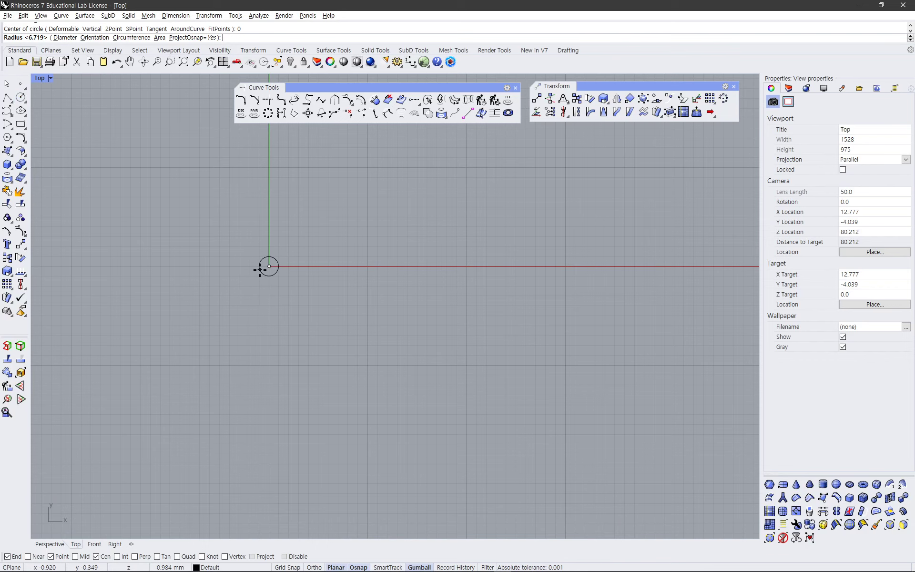
- Draw a circle with a diameter of 0.5 mm centred on the origin
{"action": "scroll", "coordinate": [260, 270], "scroll_direction": "up", "scroll_amount": 3}
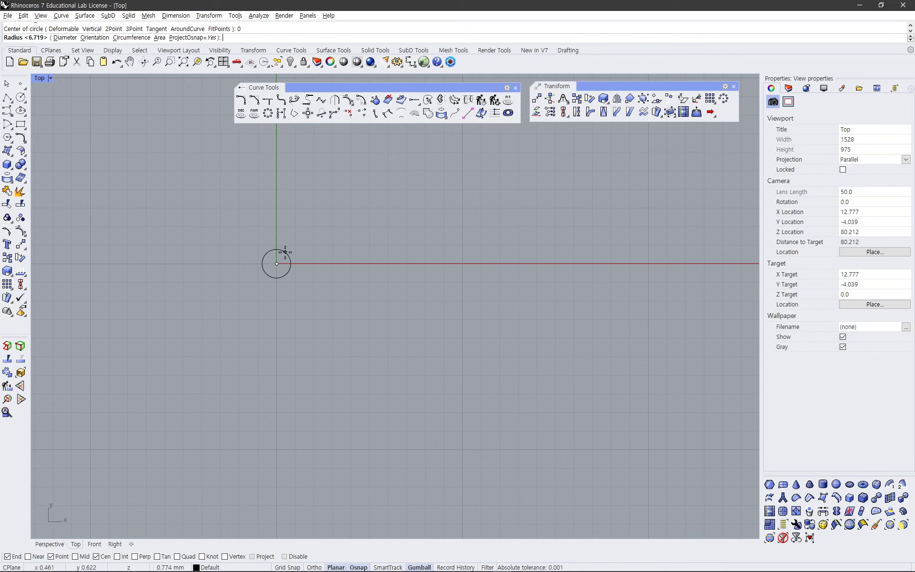
{"action": "left_click", "coordinate": [65, 37]}
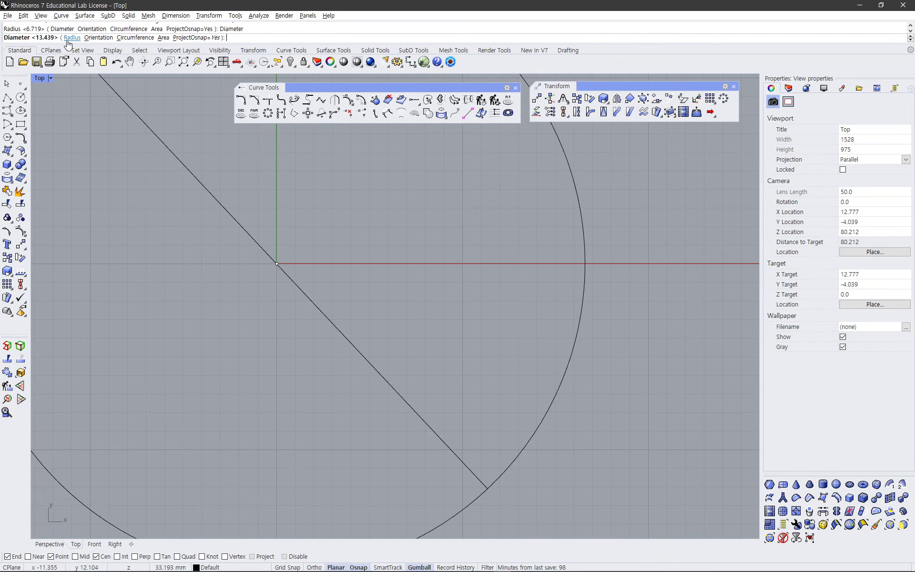
{"action": "type", "text": ".5"}
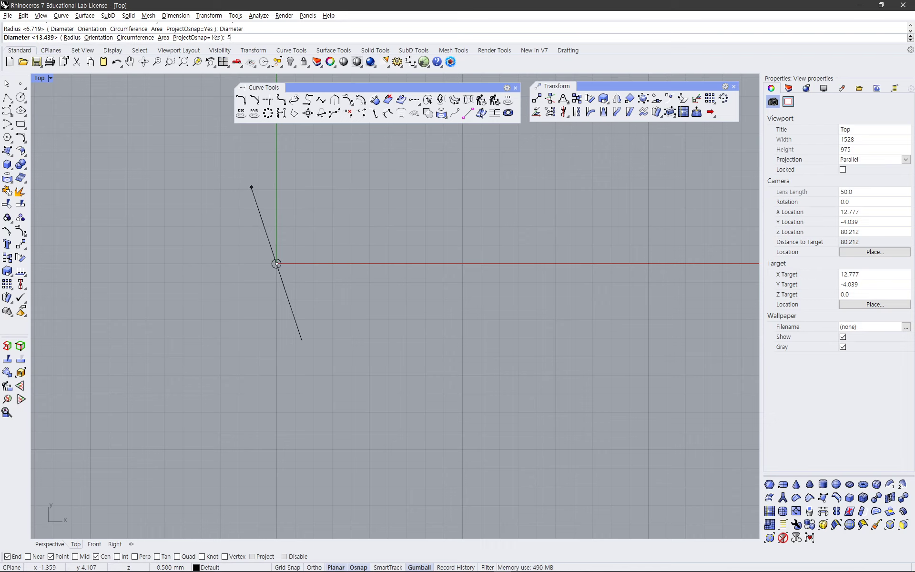
{"action": "key", "text": "Return"}
{"action": "scroll", "coordinate": [280, 257], "scroll_direction": "up", "scroll_amount": 5}
{"action": "right_click_drag", "start_coordinate": [291, 300], "coordinate": [280, 272]}
- Draw a semicircular arc centred on the origin with radius 5.5/2, bulging toward negative X and ending on the Y axis
{"action": "key", "text": "alt+Tab"}
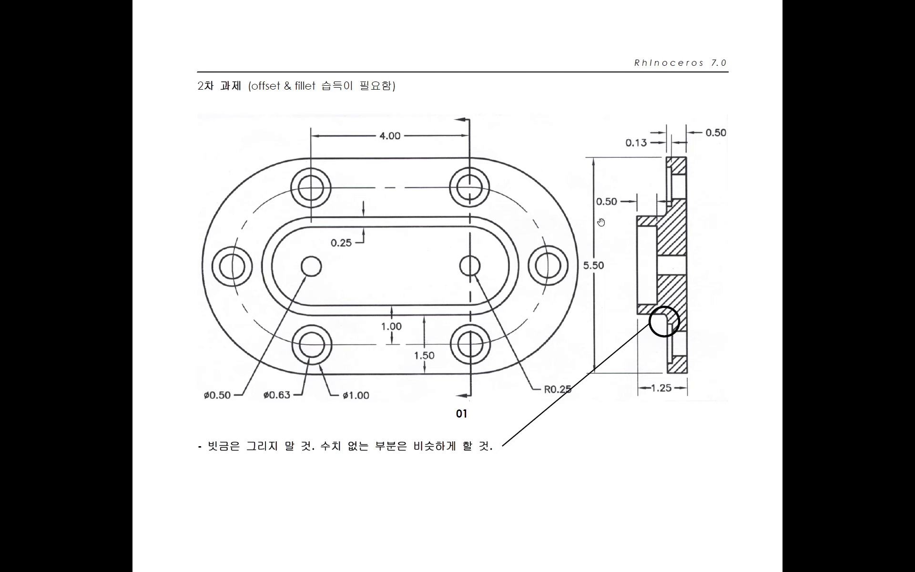
{"action": "key", "text": "alt+Tab"}
{"action": "right_click_drag", "start_coordinate": [191, 237], "coordinate": [187, 305]}
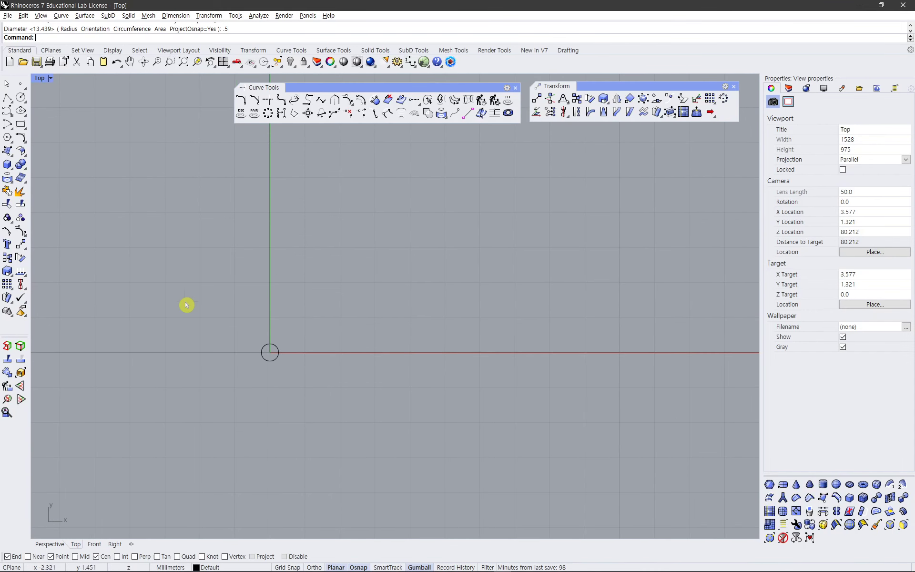
{"action": "left_click", "coordinate": [20, 137]}
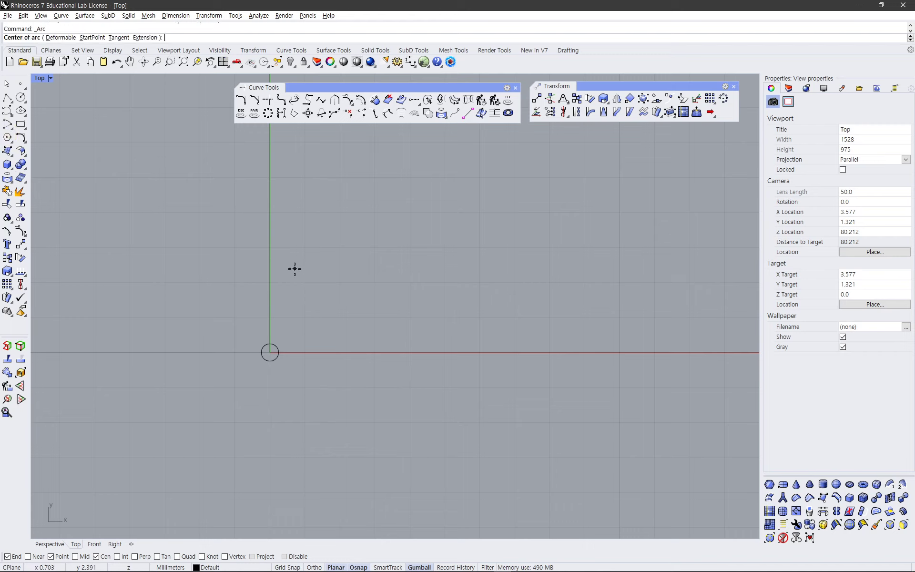
{"action": "key", "text": "Return"}
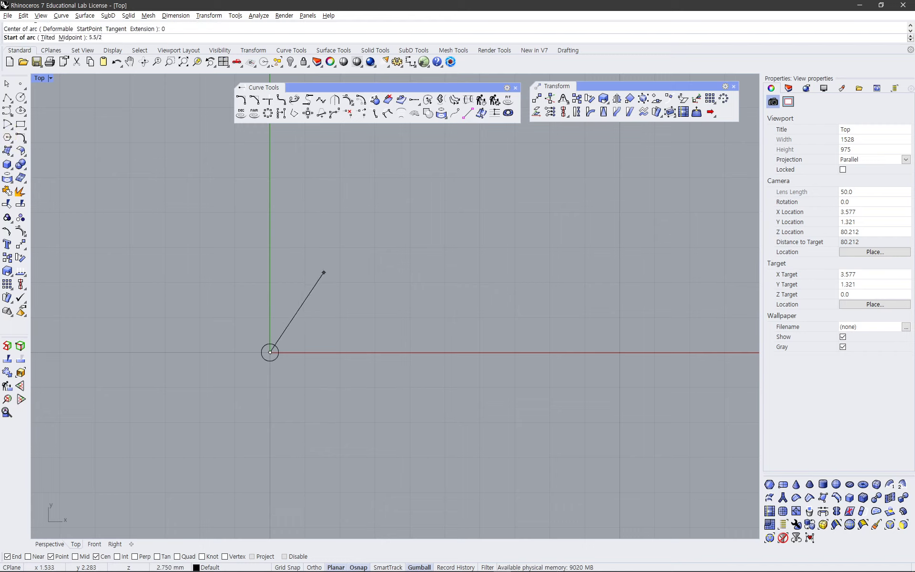
{"action": "type", "text": "5.5/2"}
{"action": "key", "text": "Return"}
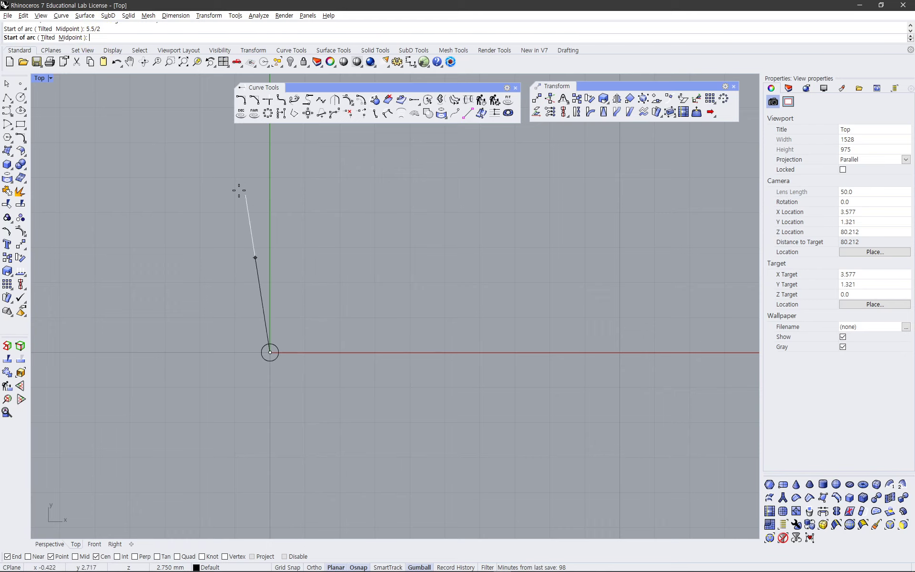
{"action": "key", "text": "alt+Tab"}
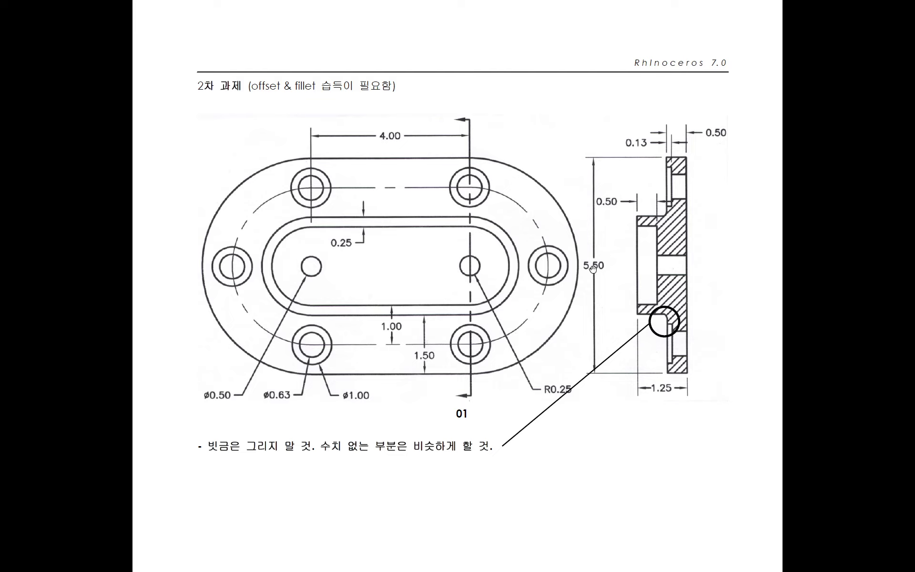
{"action": "key", "text": "alt+Tab"}
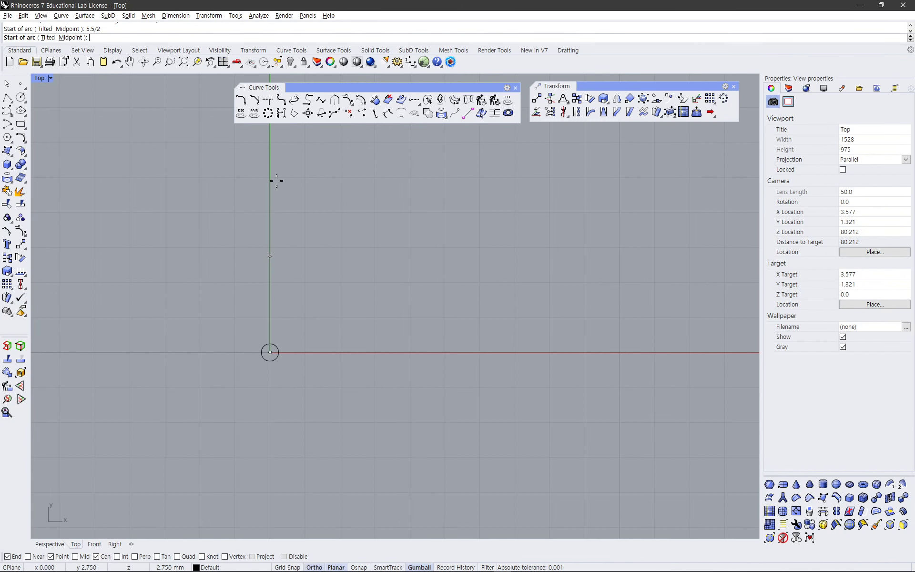
{"action": "left_click", "coordinate": [268, 184]}
{"action": "right_click_drag", "start_coordinate": [230, 429], "coordinate": [222, 402]}
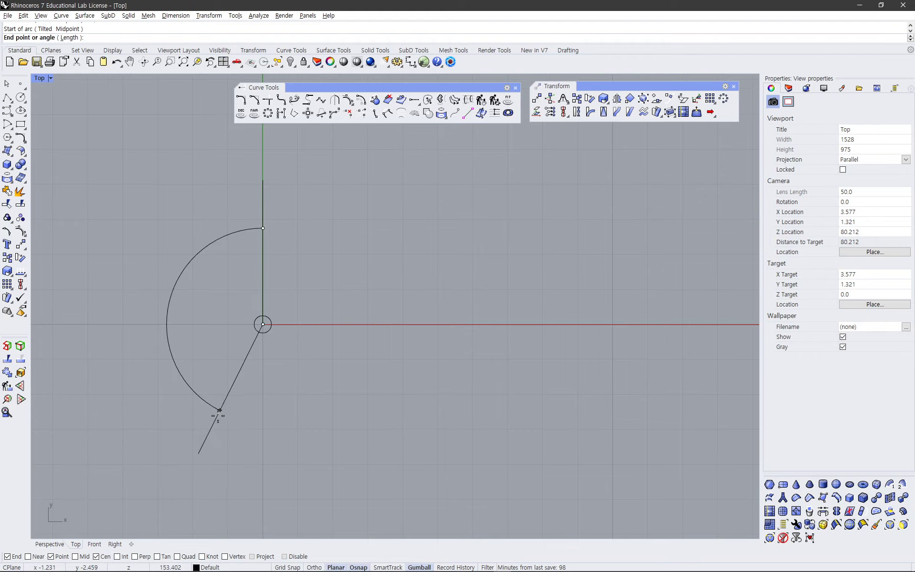
{"action": "left_click", "coordinate": [264, 471]}
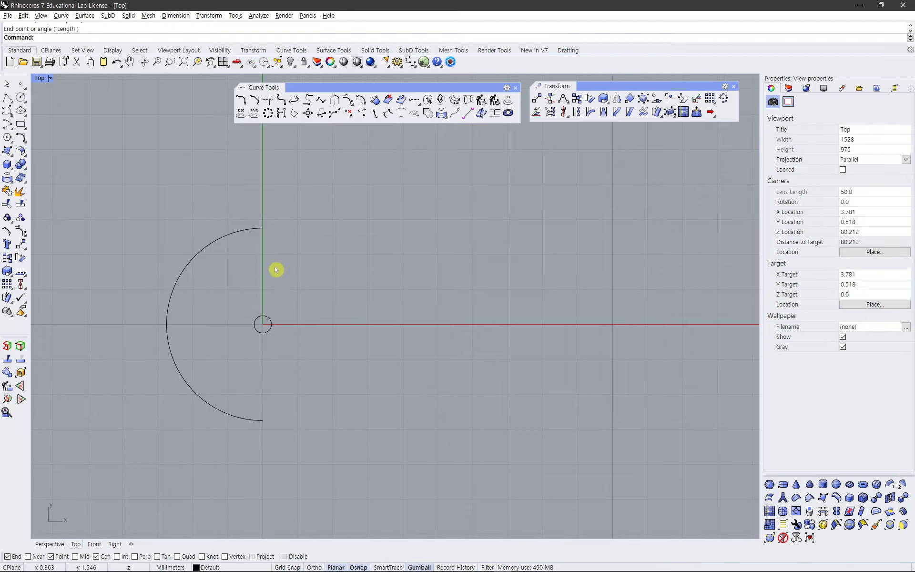
- Offset the large semicircular arc inward by 1.5 mm
{"action": "right_click_drag", "start_coordinate": [273, 298], "coordinate": [291, 281]}
{"action": "scroll", "coordinate": [288, 264], "scroll_direction": "up", "scroll_amount": 3}
{"action": "scroll", "coordinate": [289, 265], "scroll_direction": "down", "scroll_amount": 1}
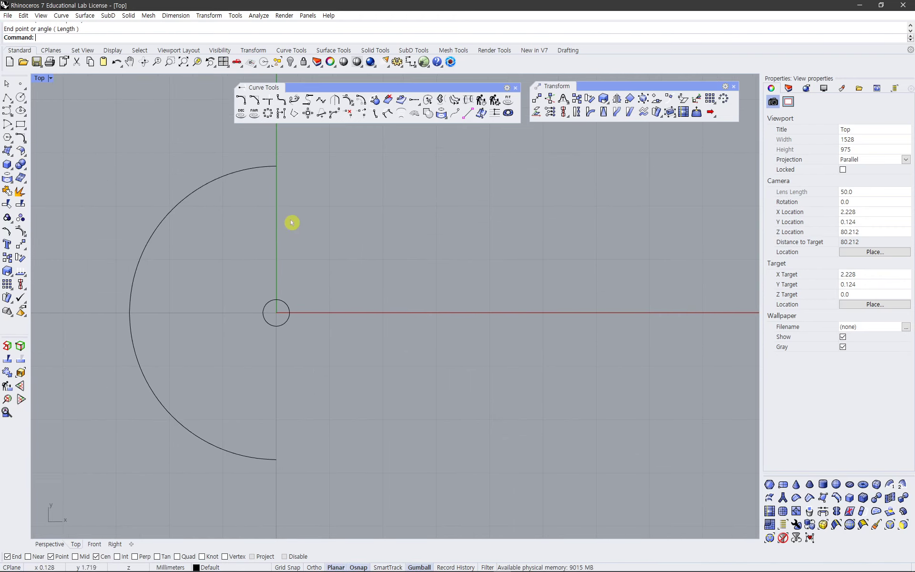
{"action": "key", "text": "alt+Tab"}
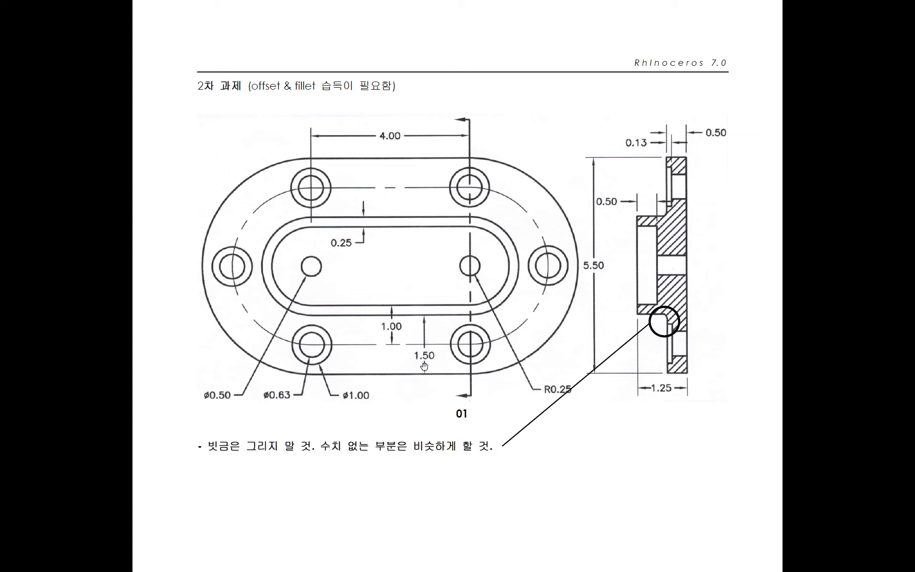
{"action": "key", "text": "alt+Tab"}
{"action": "left_click_drag", "start_coordinate": [225, 272], "coordinate": [122, 259]}
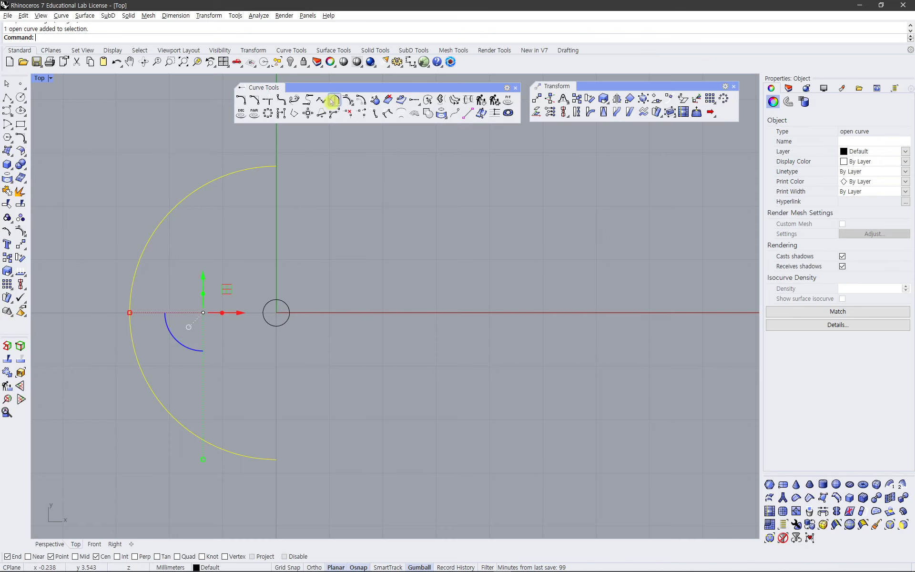
{"action": "left_click", "coordinate": [361, 99]}
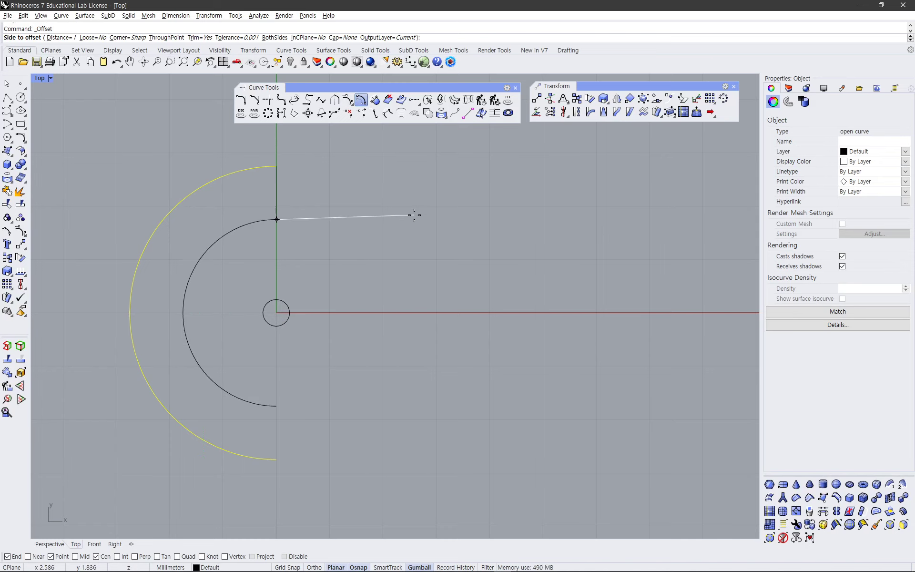
{"action": "left_click", "coordinate": [415, 217]}
{"action": "left_click", "coordinate": [337, 240]}
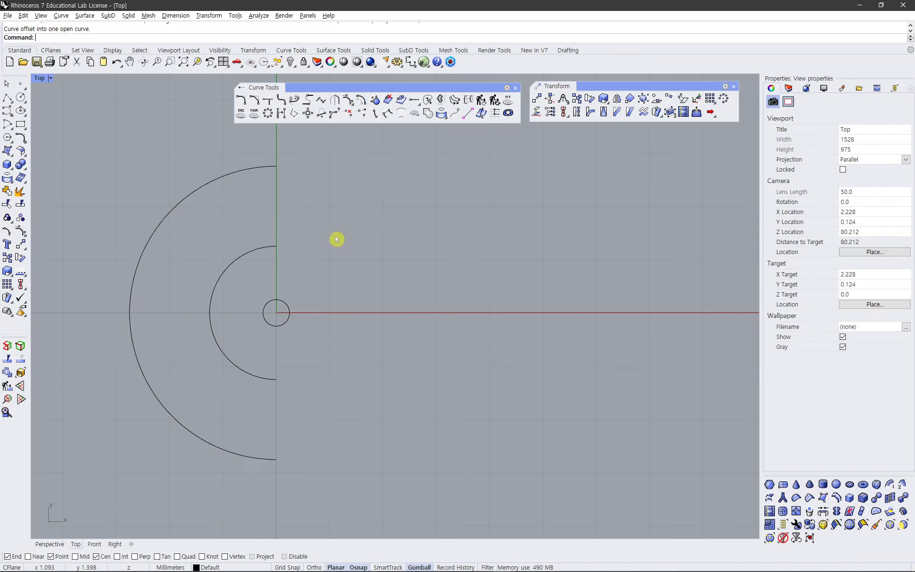
- Offset the inner semicircular arc by 0.25 mm toward the centre circle
{"action": "key", "text": "alt+Tab"}
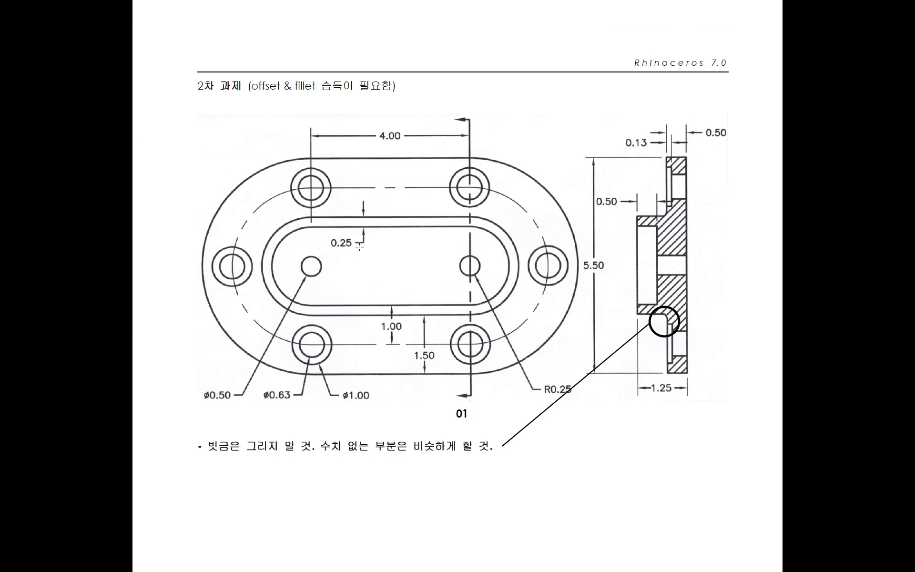
{"action": "key", "text": "alt+Tab"}
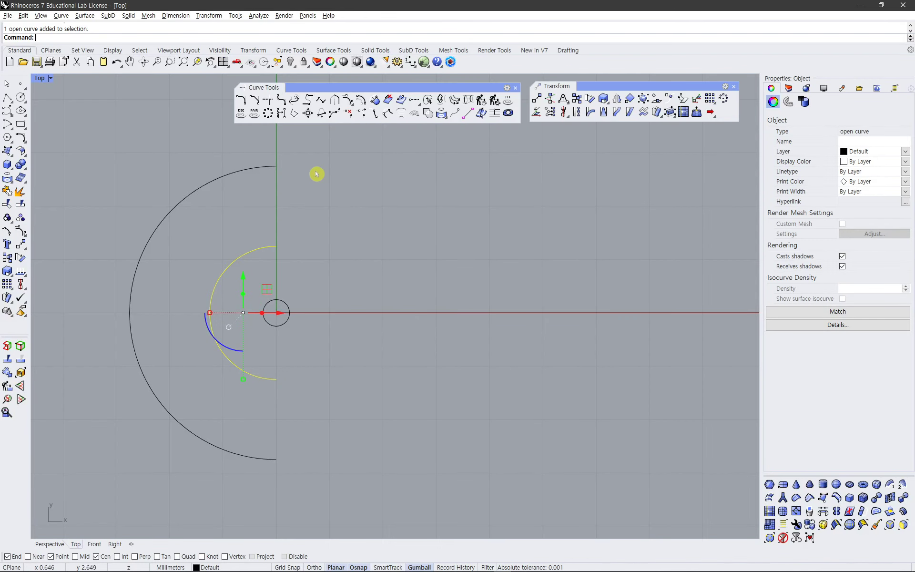
{"action": "key", "text": "Return"}
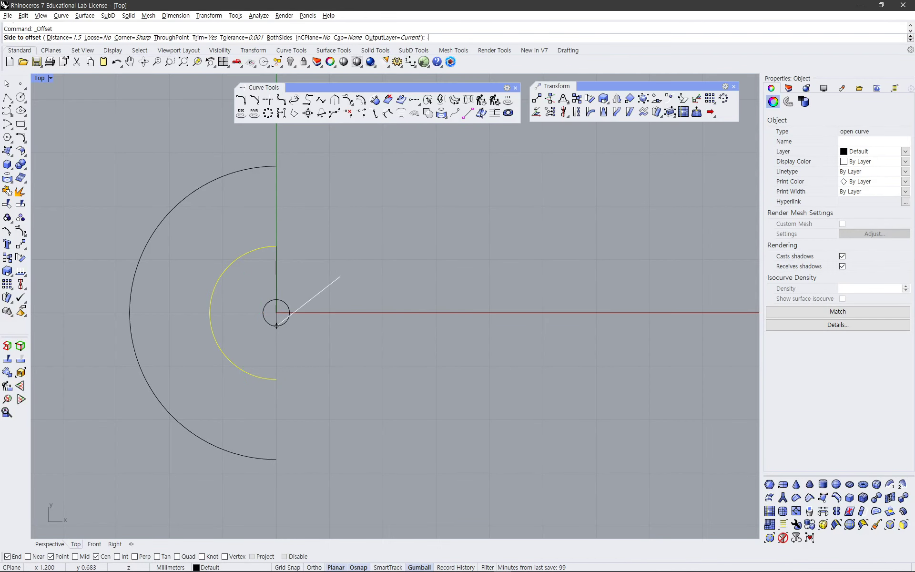
{"action": "type", "text": ".25"}
{"action": "key", "text": "Return"}
{"action": "left_click", "coordinate": [338, 280]}
{"action": "left_click", "coordinate": [281, 270]}
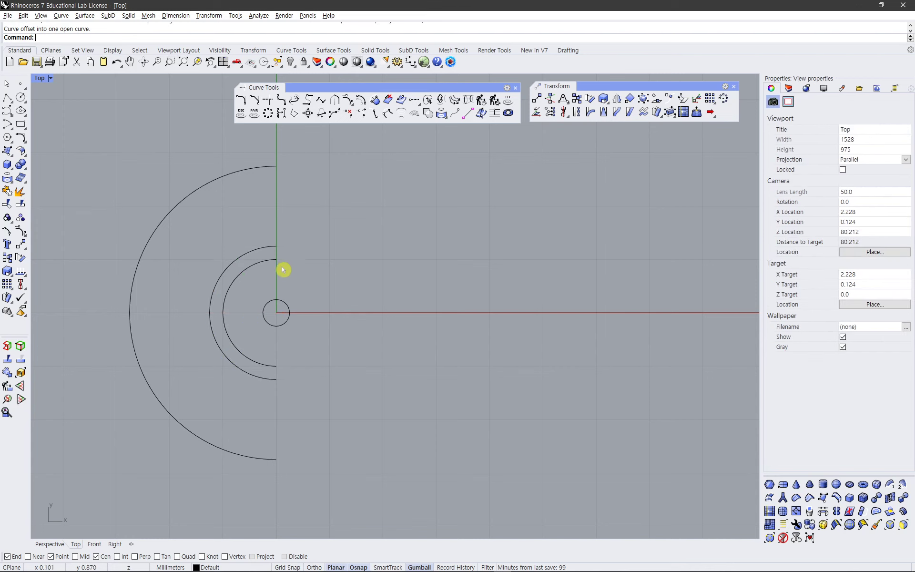
- Offset the innermost semicircular arc outward by 1 mm to create the bolt-hole centreline
{"action": "left_click", "coordinate": [270, 262]}
{"action": "key", "text": "alt+Tab"}
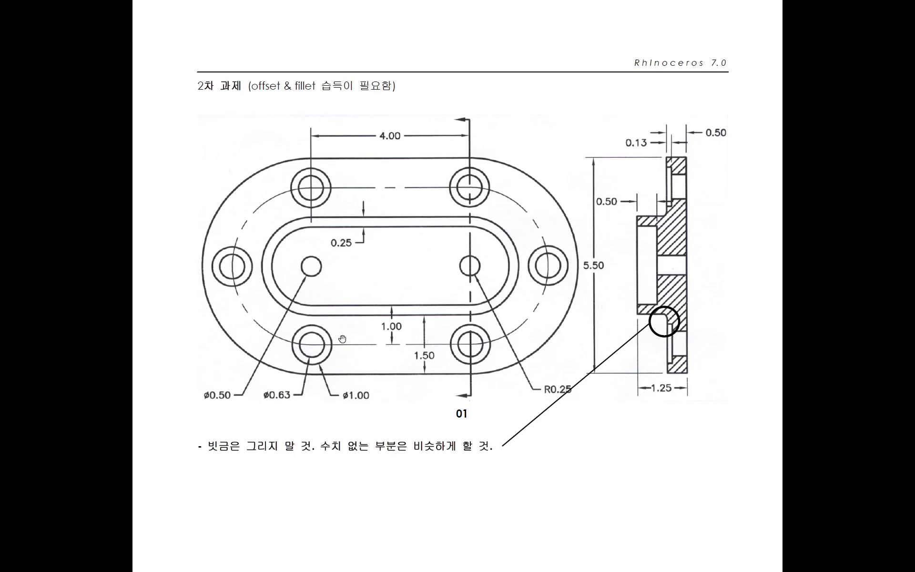
{"action": "key", "text": "alt+Tab"}
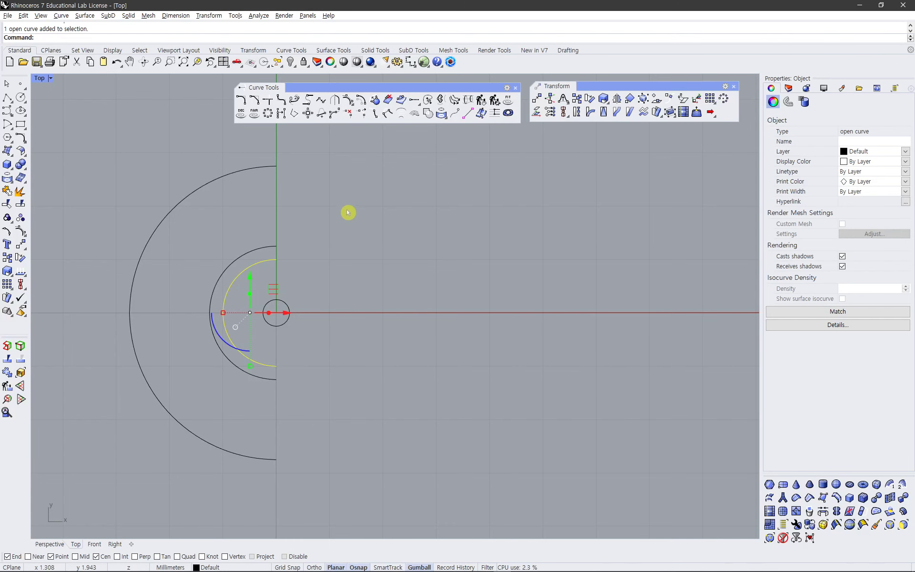
{"action": "key", "text": "Return"}
{"action": "left_click", "coordinate": [341, 197]}
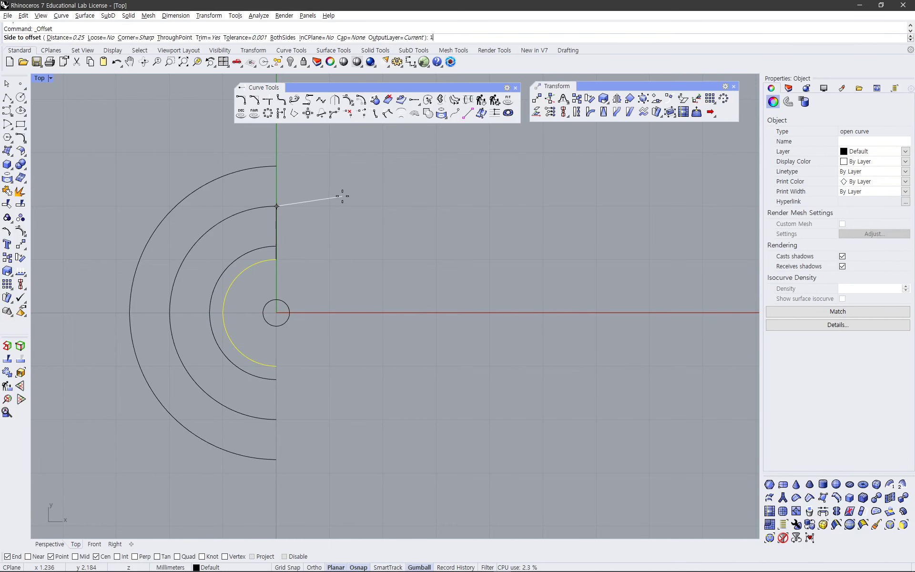
{"action": "left_click", "coordinate": [315, 207]}
- Move the bolt-hole centreline arc to Layer 01
{"action": "left_click", "coordinate": [273, 207]}
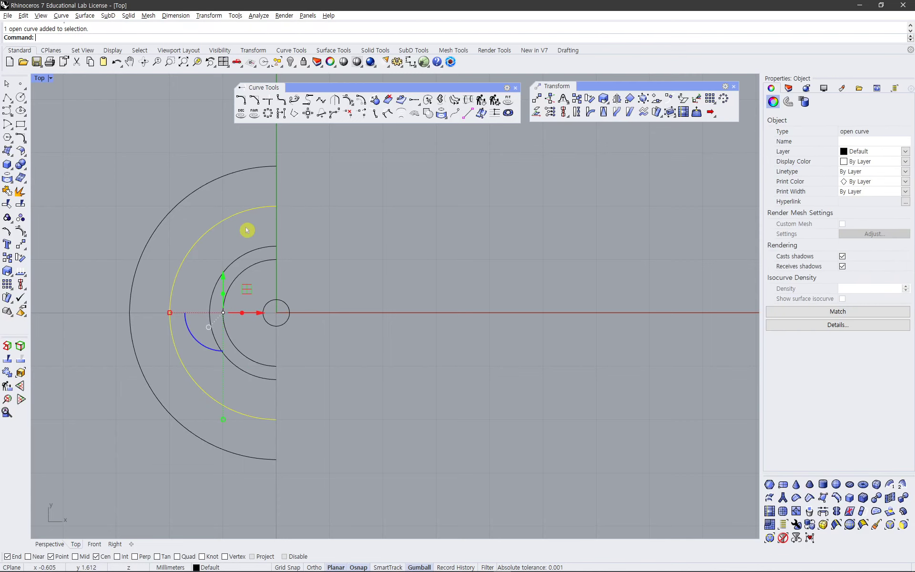
{"action": "left_click", "coordinate": [788, 88]}
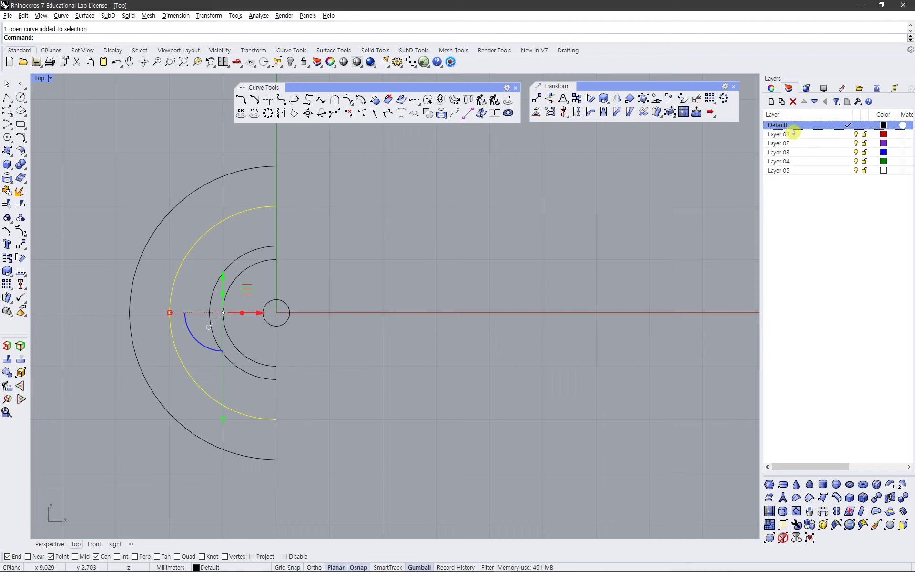
{"action": "right_click", "coordinate": [830, 137]}
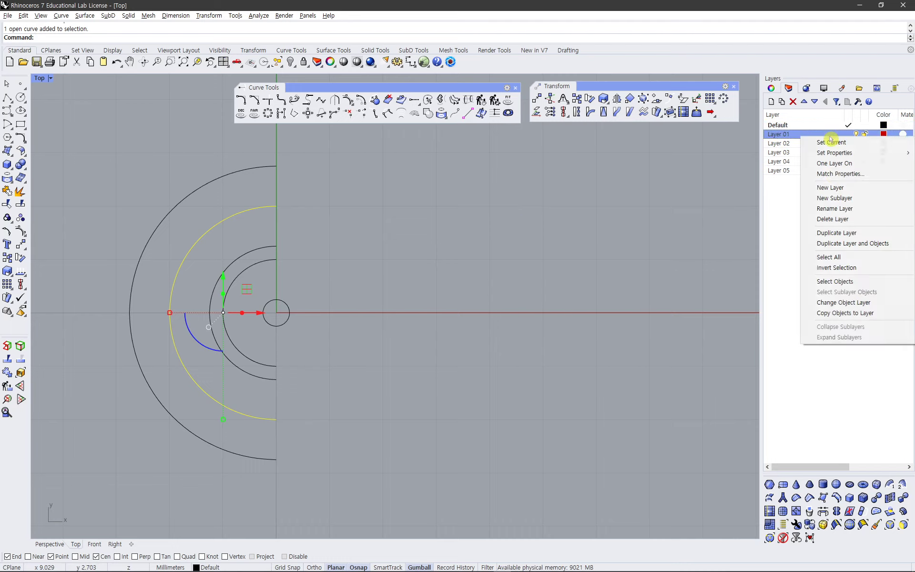
{"action": "left_click", "coordinate": [832, 302]}
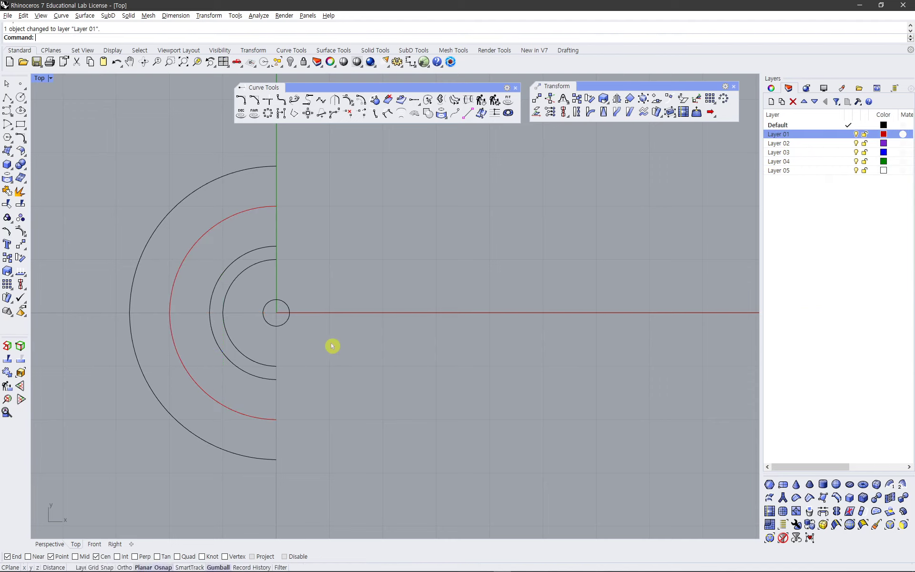
- Draw a circle with a diameter of 0.63 mm centred on the lower end of the red centreline arc
{"action": "key", "text": "alt+Tab"}
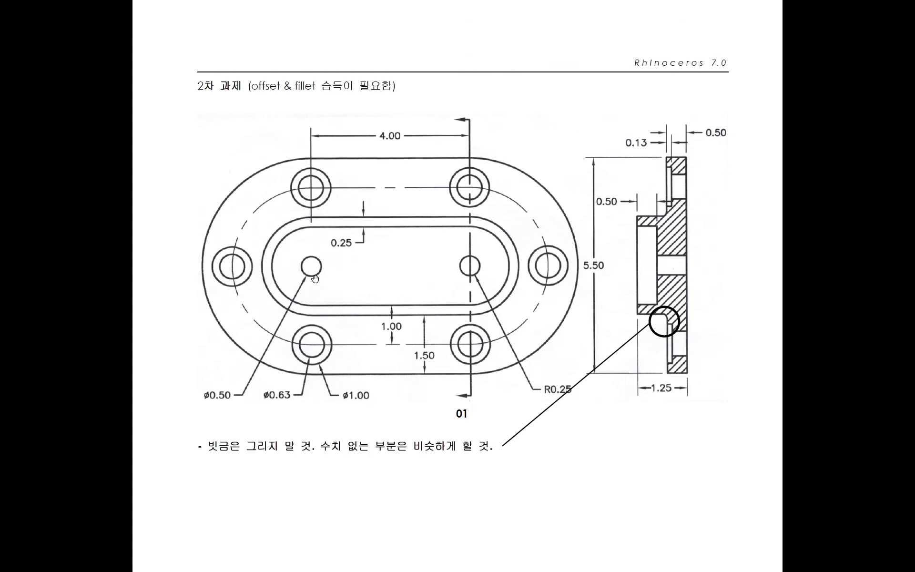
{"action": "key", "text": "alt+Tab"}
{"action": "key", "text": "alt+Tab"}
{"action": "key", "text": "alt+Tab"}
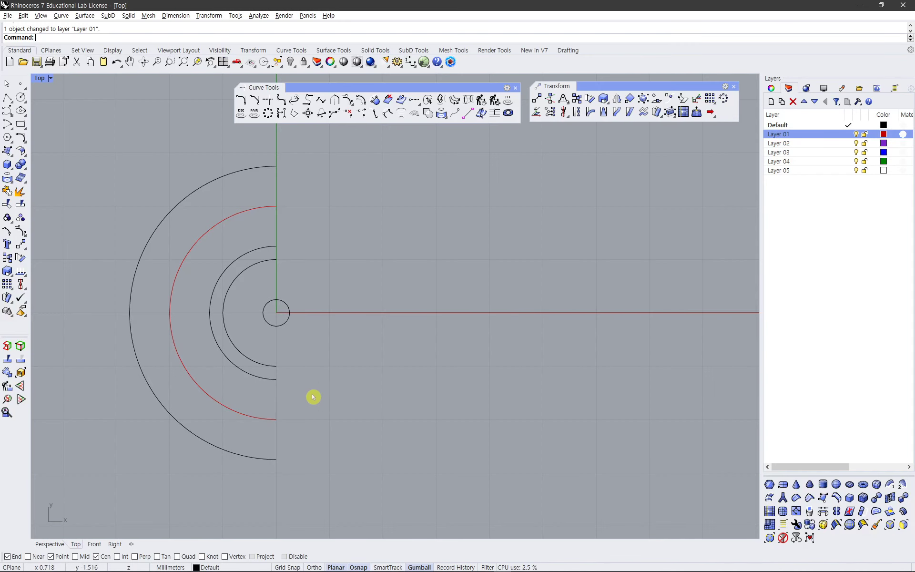
{"action": "left_click", "coordinate": [19, 96]}
{"action": "left_click", "coordinate": [277, 419]}
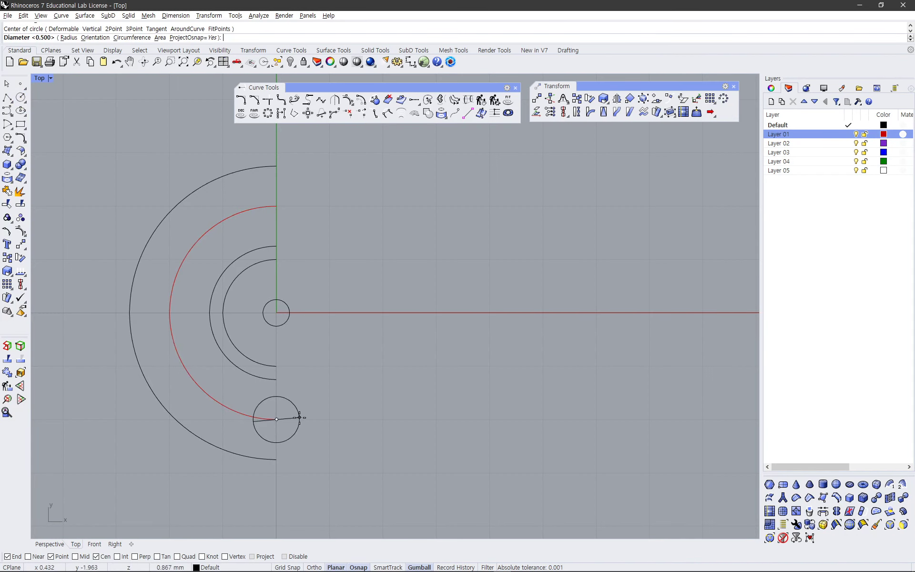
{"action": "type", "text": ".63"}
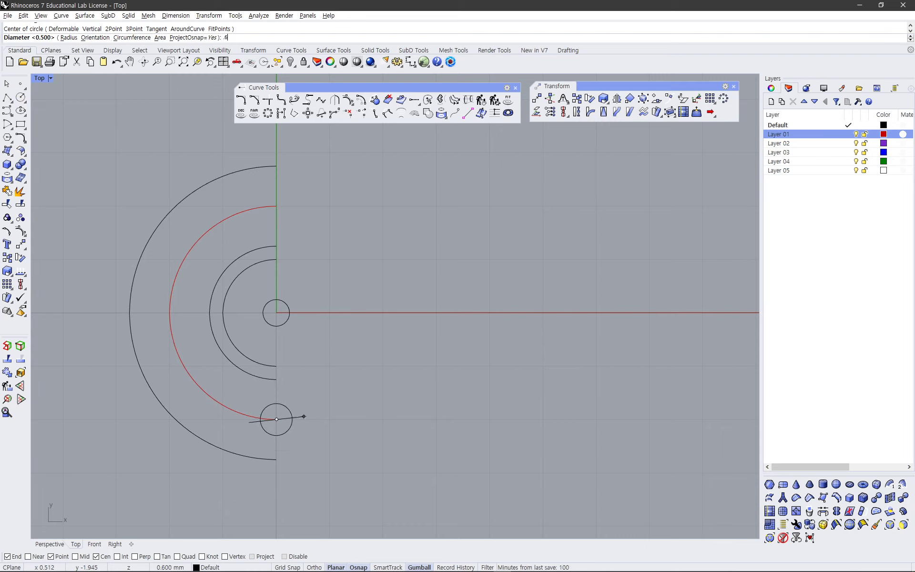
{"action": "key", "text": "Return"}
- Draw a circle with a diameter of 1 mm concentric with the 0.63 mm hole circle
{"action": "key", "text": "Return"}
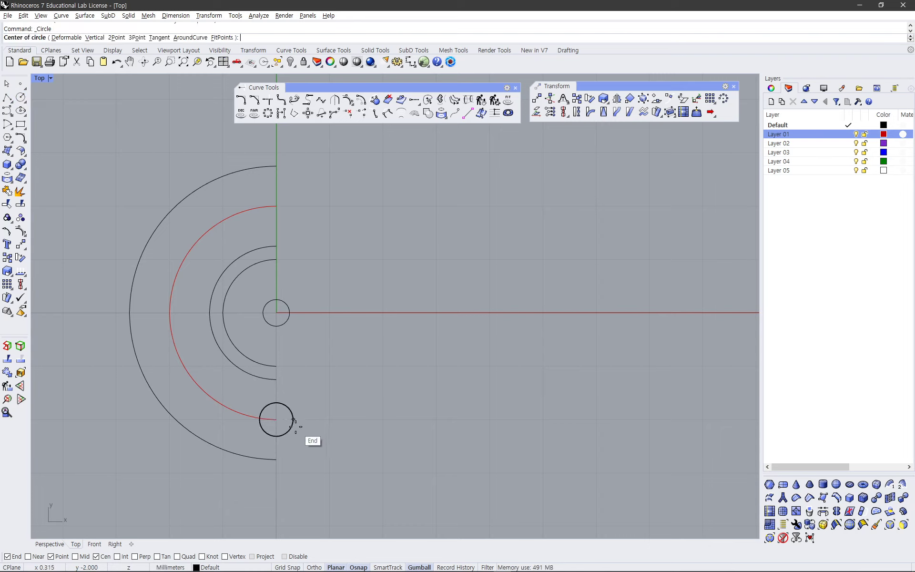
{"action": "left_click", "coordinate": [293, 420]}
{"action": "key", "text": "Escape"}
{"action": "right_click", "coordinate": [298, 426]}
{"action": "left_click", "coordinate": [291, 437]}
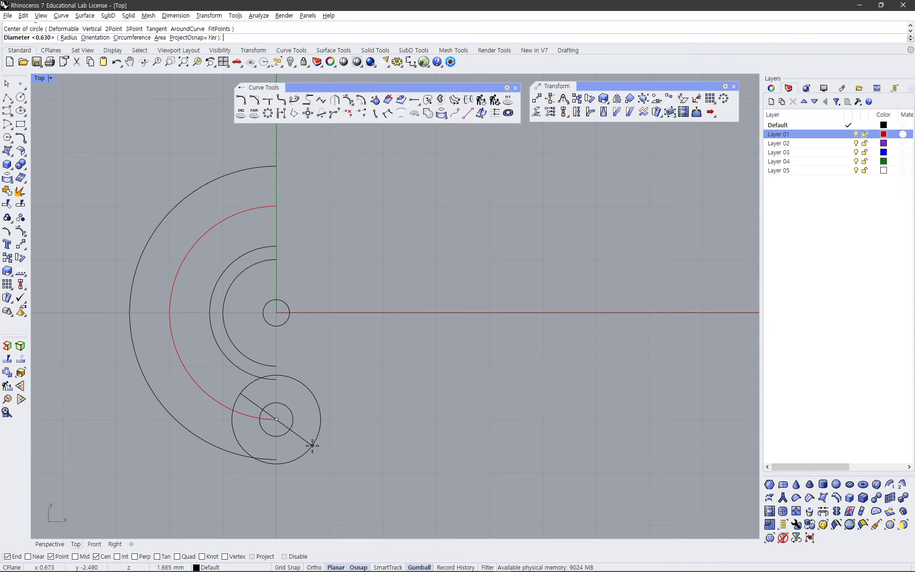
{"action": "type", "text": "1"}
{"action": "key", "text": "Return"}
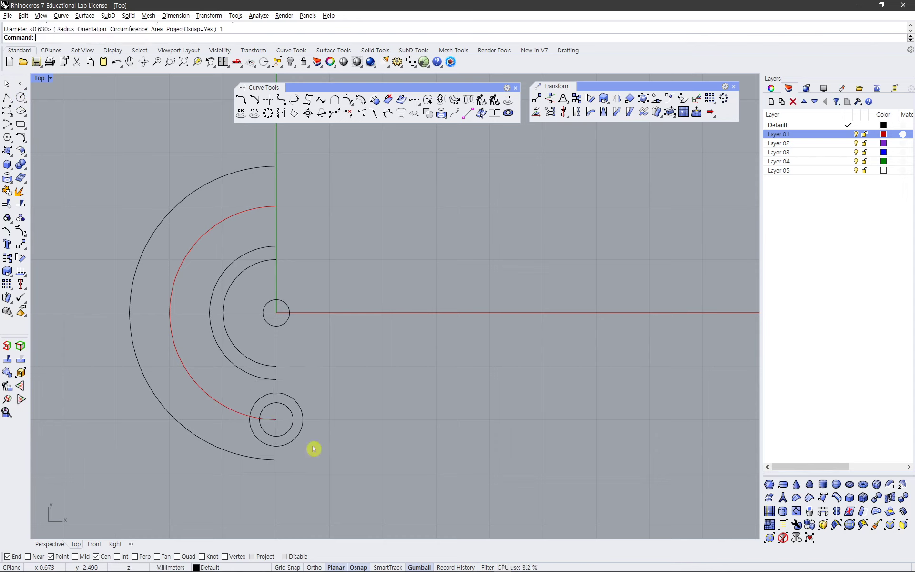
- Check the reference drawing, and rotate a copy of the two bottom bolt-hole circles 90 degrees about the origin to the centreline arc's leftmost point
{"action": "key", "text": "alt+Tab"}
{"action": "key", "text": "alt+Tab"}
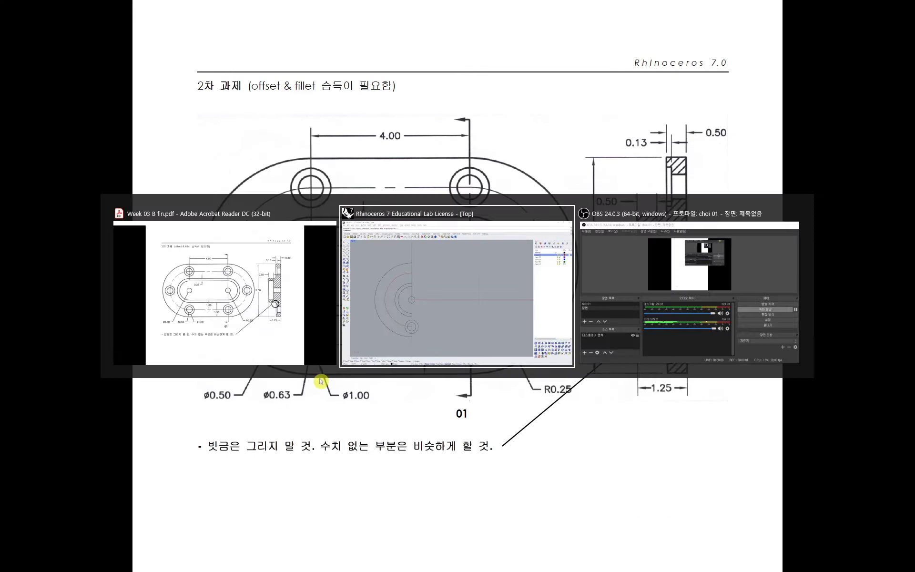
{"action": "key", "text": "alt+Tab"}
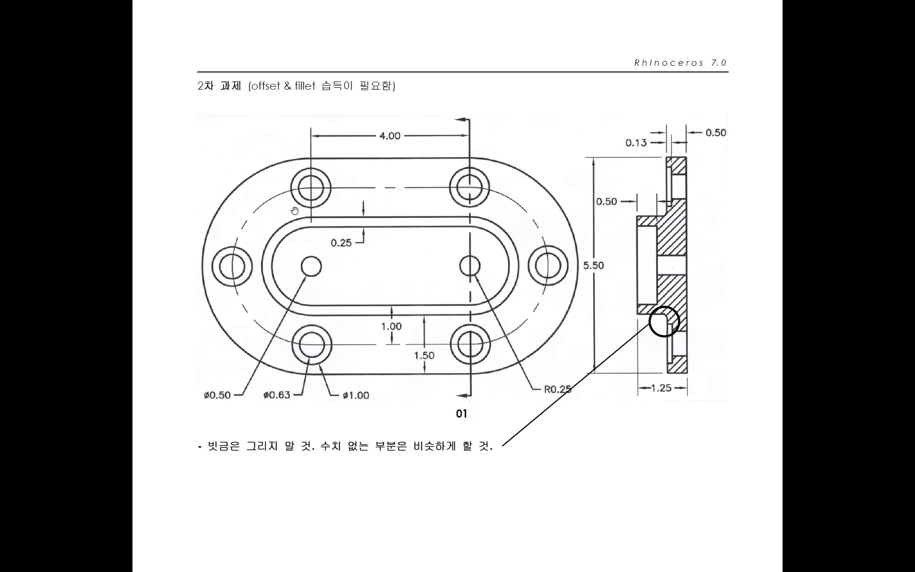
{"action": "key", "text": "alt+Tab"}
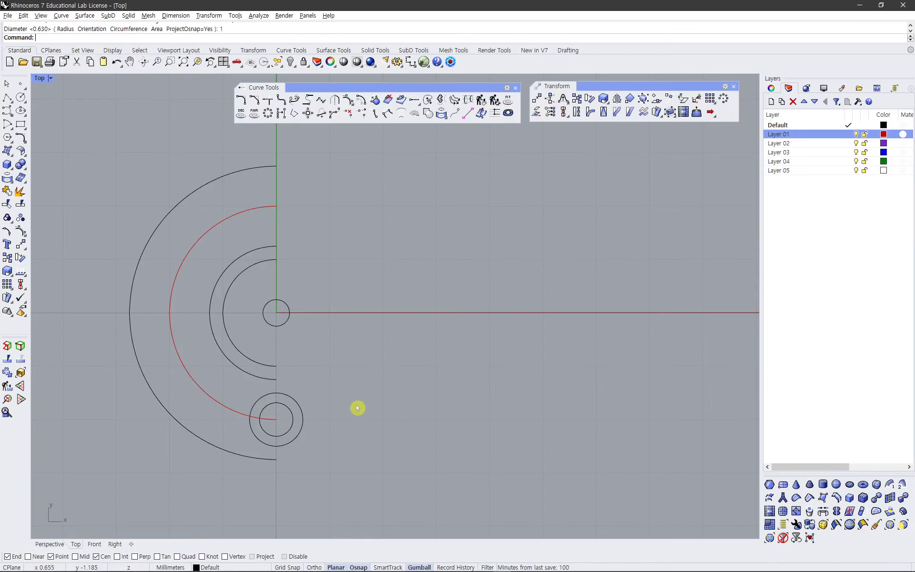
{"action": "left_click_drag", "start_coordinate": [323, 394], "coordinate": [292, 448]}
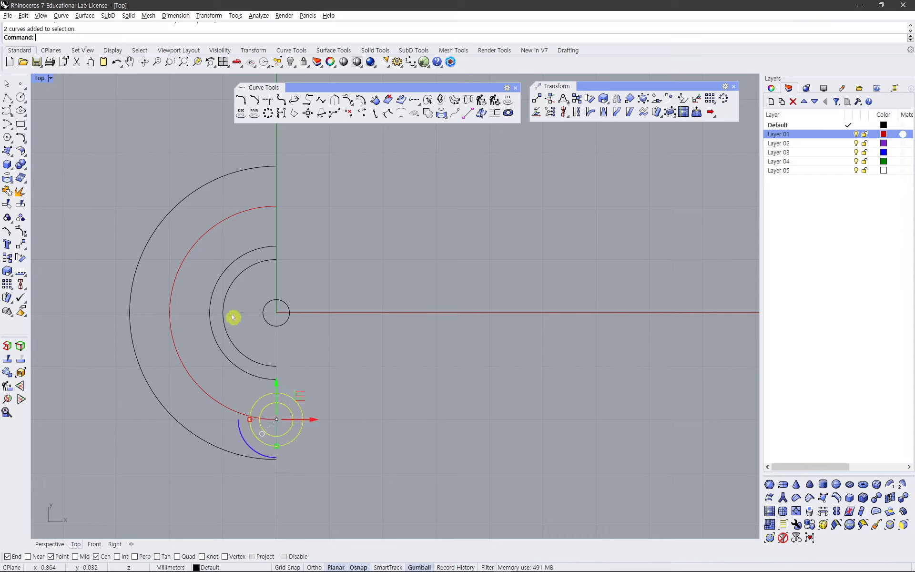
{"action": "left_click", "coordinate": [22, 258]}
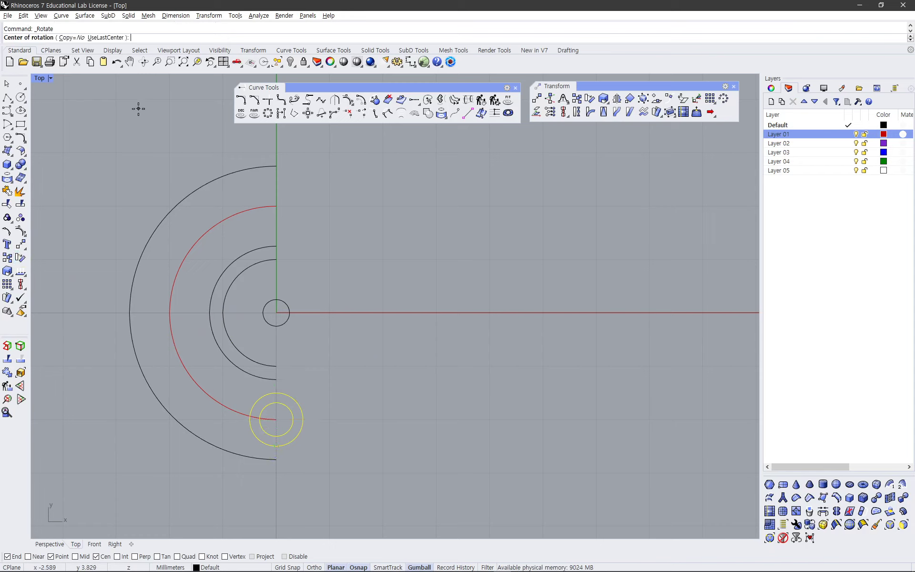
{"action": "left_click", "coordinate": [72, 37]}
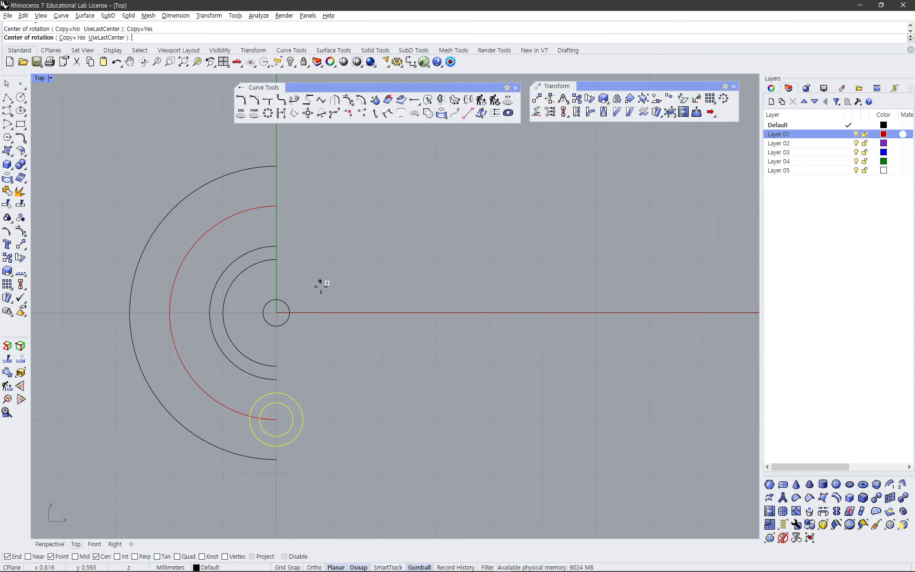
{"action": "type", "text": "0"}
{"action": "key", "text": "Return"}
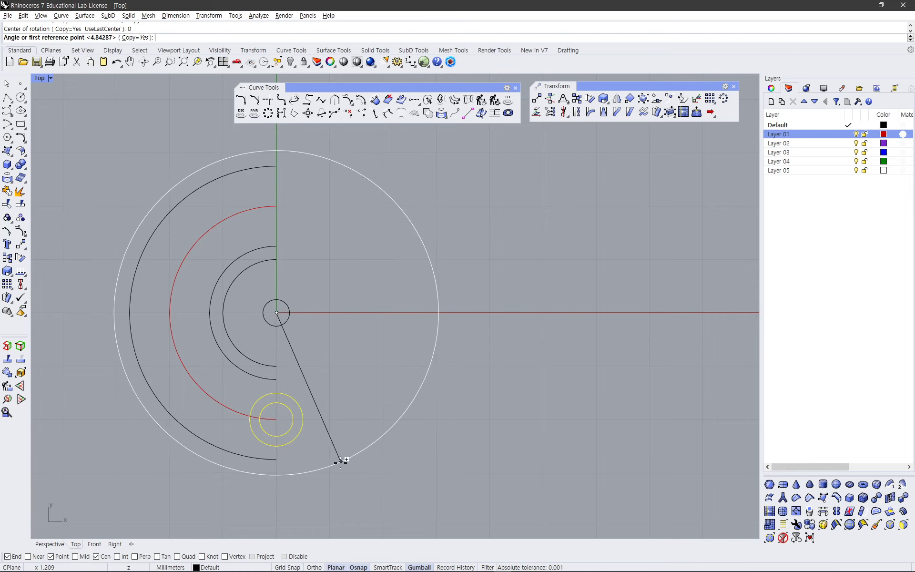
{"action": "left_click", "coordinate": [278, 507]}
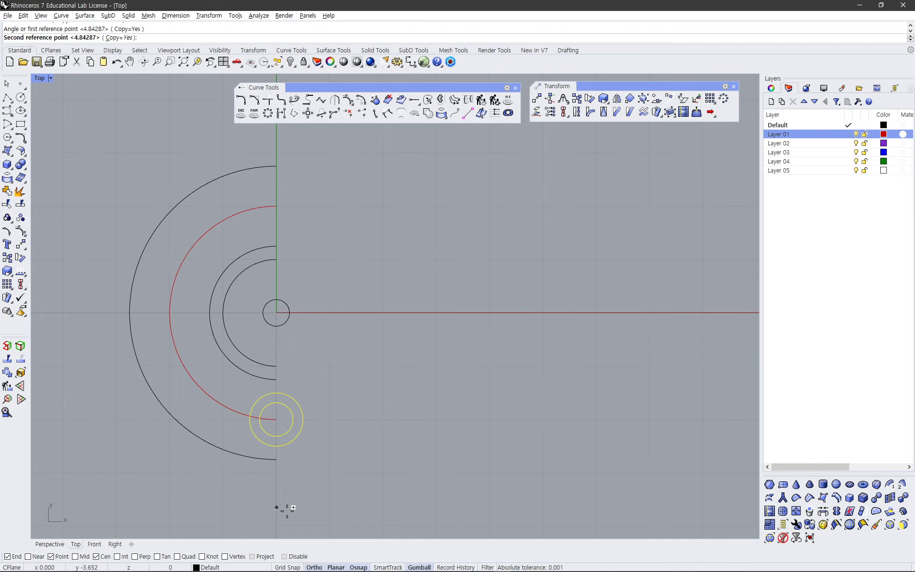
{"action": "left_click", "coordinate": [74, 313]}
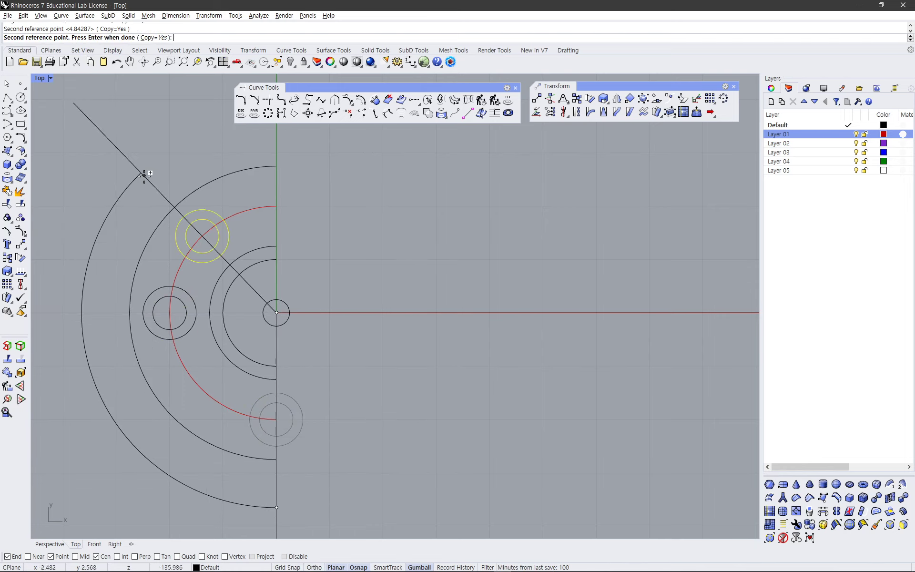
- Place a second rotated copy of the two bolt-hole circles at the upper end of the red centreline arc
{"action": "scroll", "coordinate": [144, 175], "scroll_direction": "down", "scroll_amount": 1}
{"action": "right_click_drag", "start_coordinate": [144, 175], "coordinate": [134, 269]}
{"action": "left_click", "coordinate": [253, 206]}
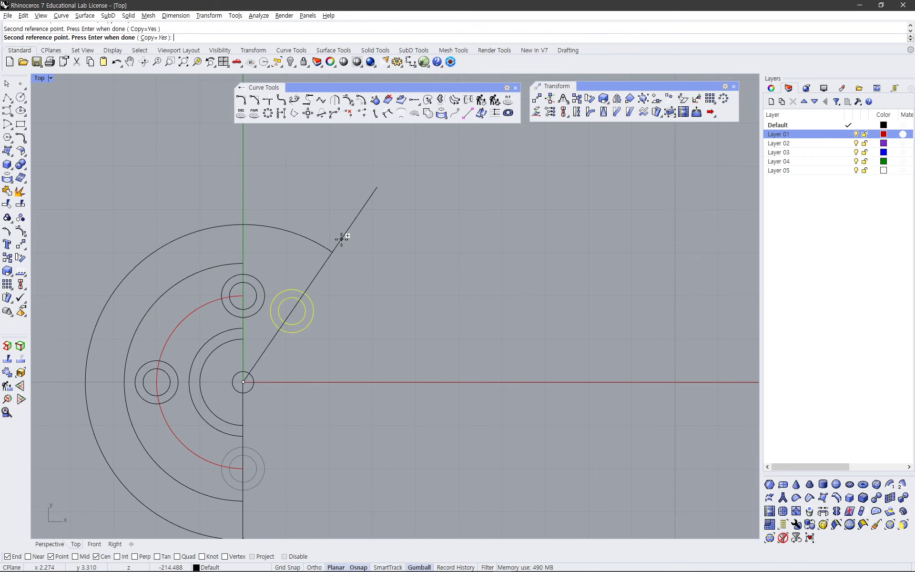
{"action": "right_click", "coordinate": [347, 263]}
{"action": "key", "text": "Escape"}
- Mirror all curves except the red centreline arc, keeping the originals, about a vertical line at x = 2 mm
{"action": "scroll", "coordinate": [339, 436], "scroll_direction": "down", "scroll_amount": 1}
{"action": "right_click_drag", "start_coordinate": [337, 435], "coordinate": [350, 331]}
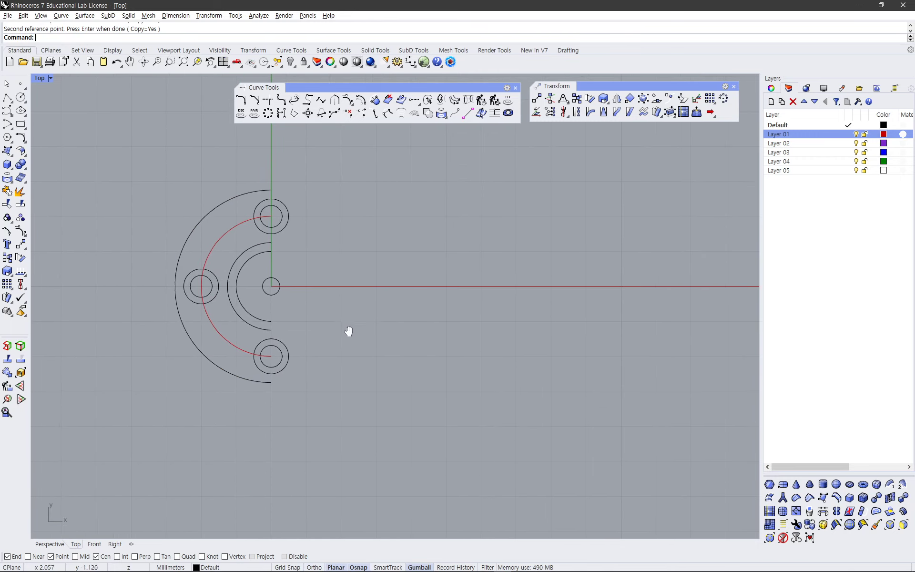
{"action": "left_click_drag", "start_coordinate": [110, 164], "coordinate": [409, 461]}
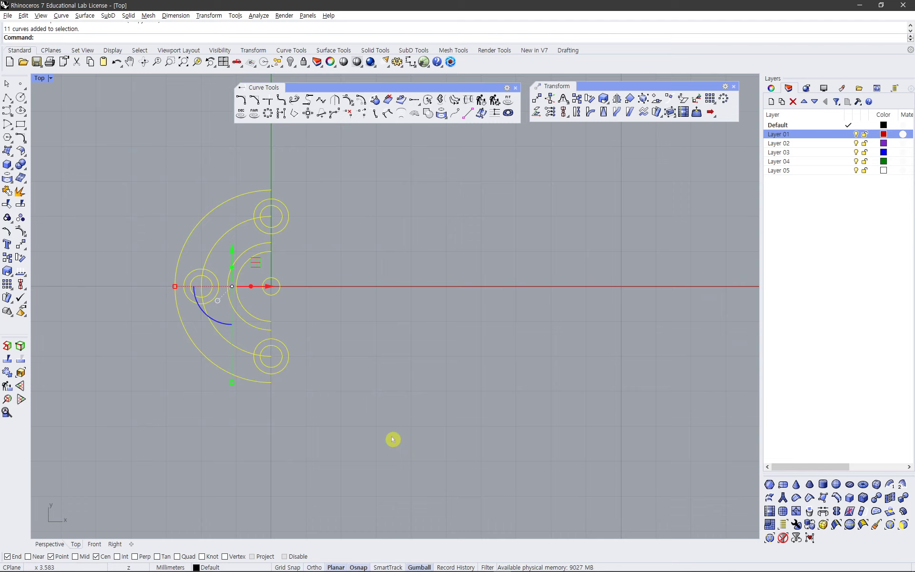
{"action": "left_click", "coordinate": [232, 236], "text": "ctrl"}
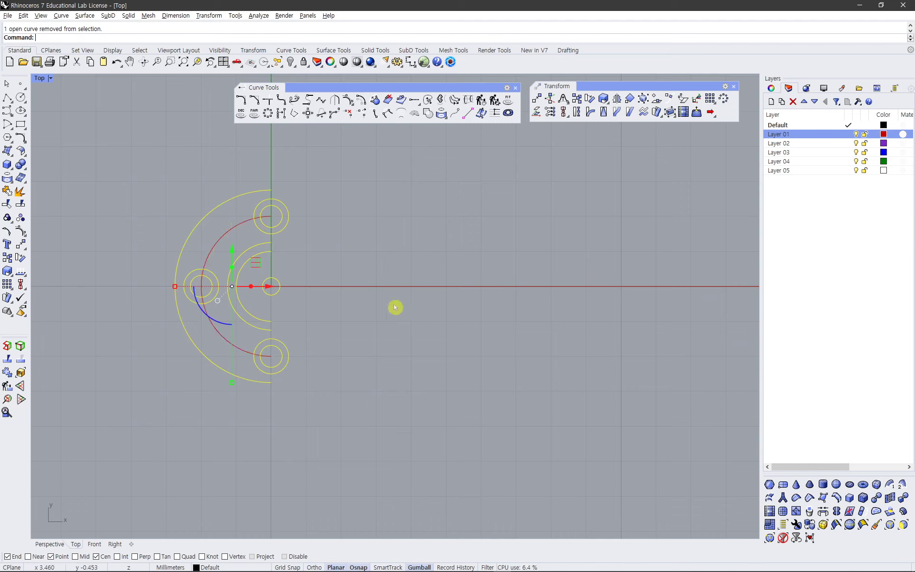
{"action": "left_click", "coordinate": [616, 99]}
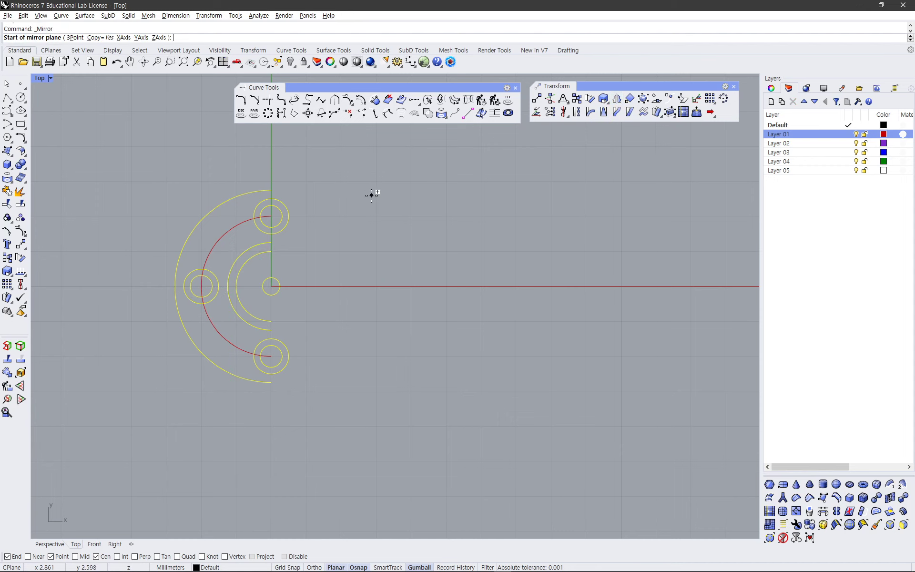
{"action": "key", "text": "alt+Tab"}
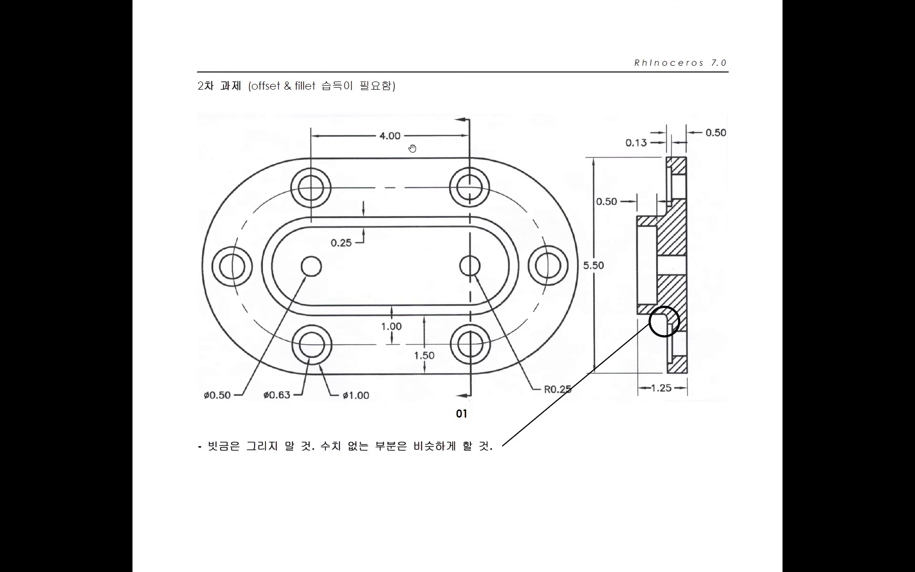
{"action": "key", "text": "alt+Tab"}
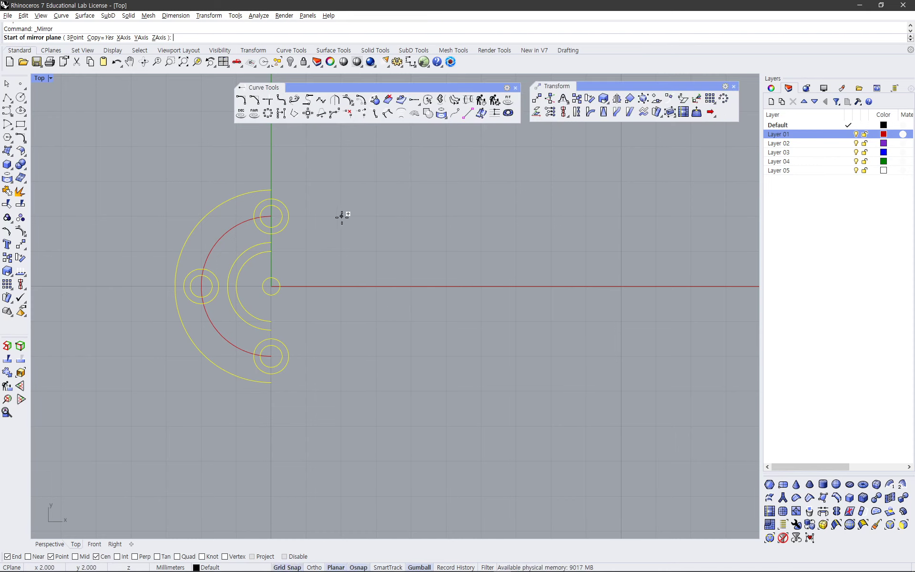
{"action": "left_click", "coordinate": [341, 182]}
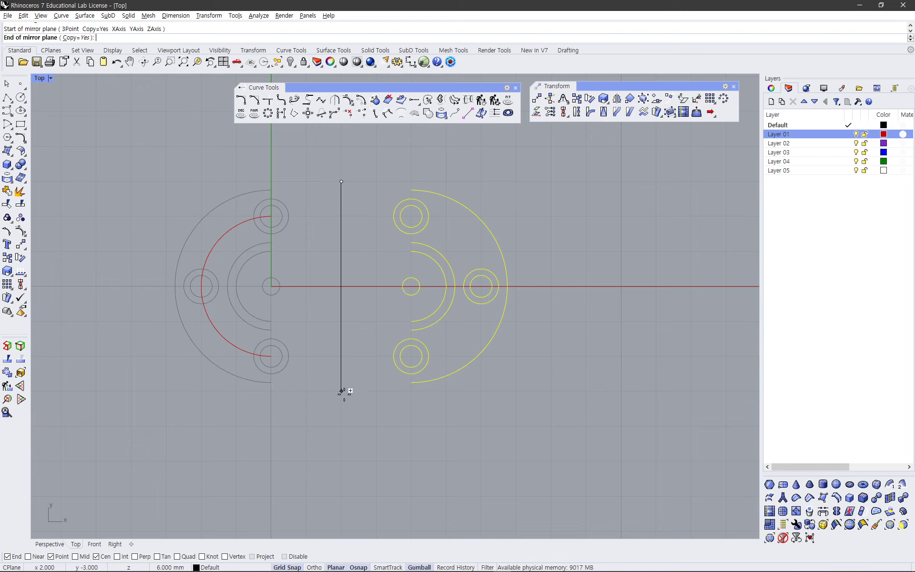
{"action": "left_click", "coordinate": [341, 226]}
- Draw a straight line joining the upper ends of the left and right outer arcs
{"action": "left_click", "coordinate": [358, 298]}
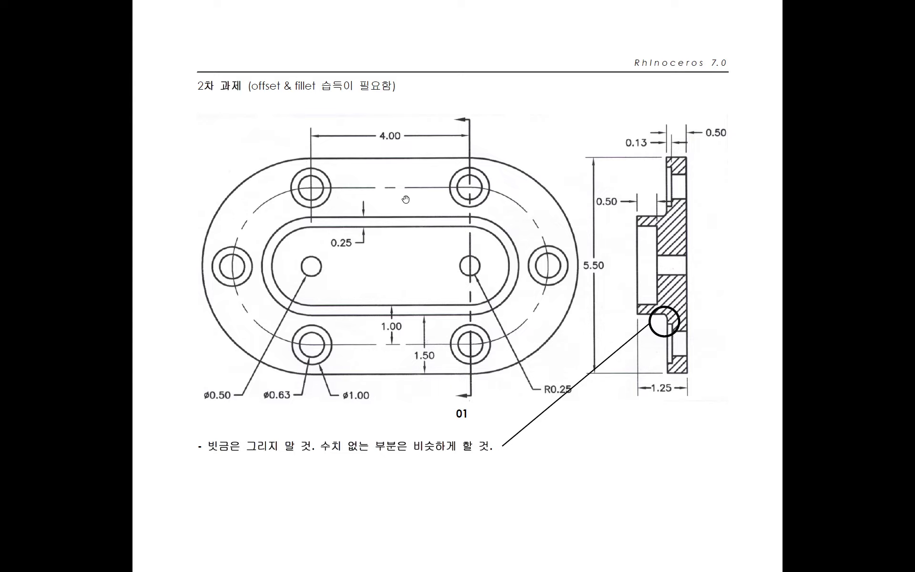
{"action": "key", "text": "alt+Tab"}
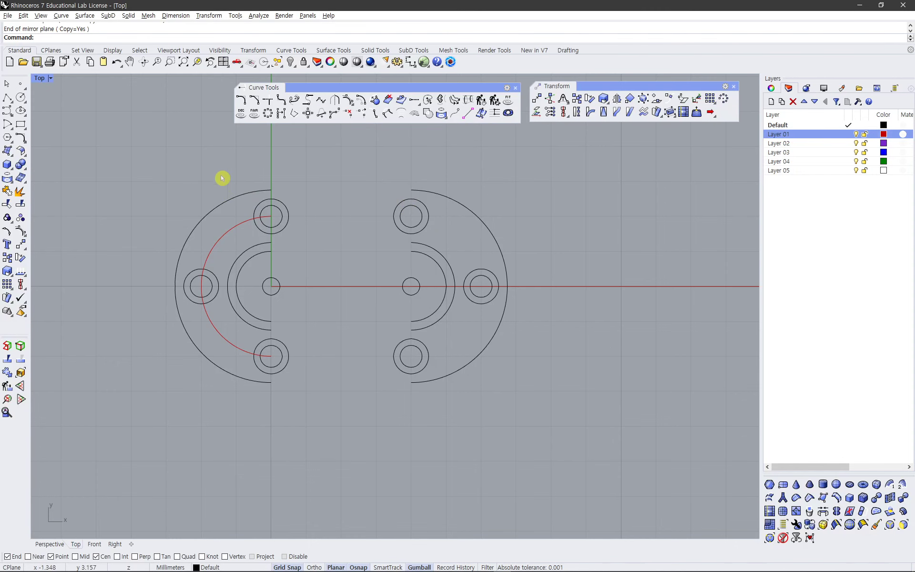
{"action": "left_click", "coordinate": [7, 97]}
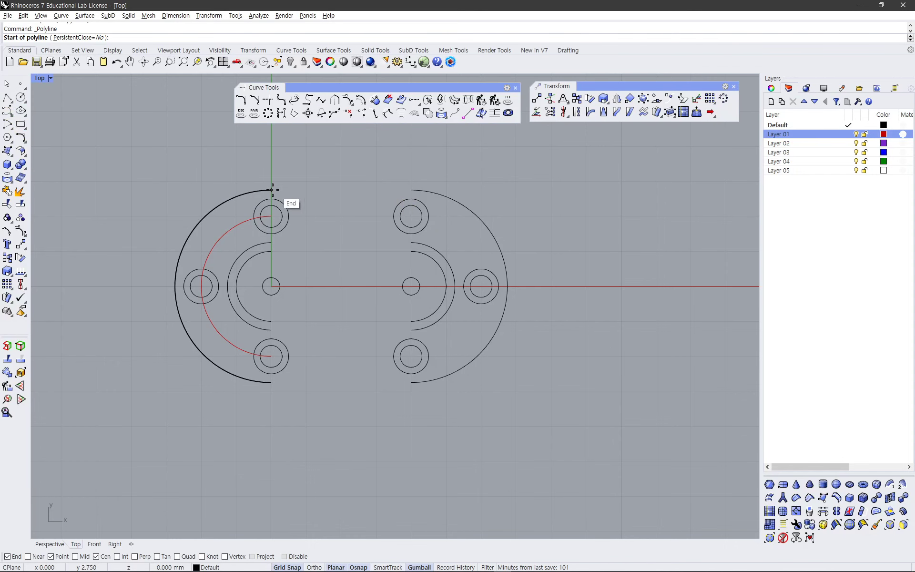
{"action": "left_click", "coordinate": [271, 189]}
{"action": "left_click", "coordinate": [412, 189]}
{"action": "key", "text": "Return"}
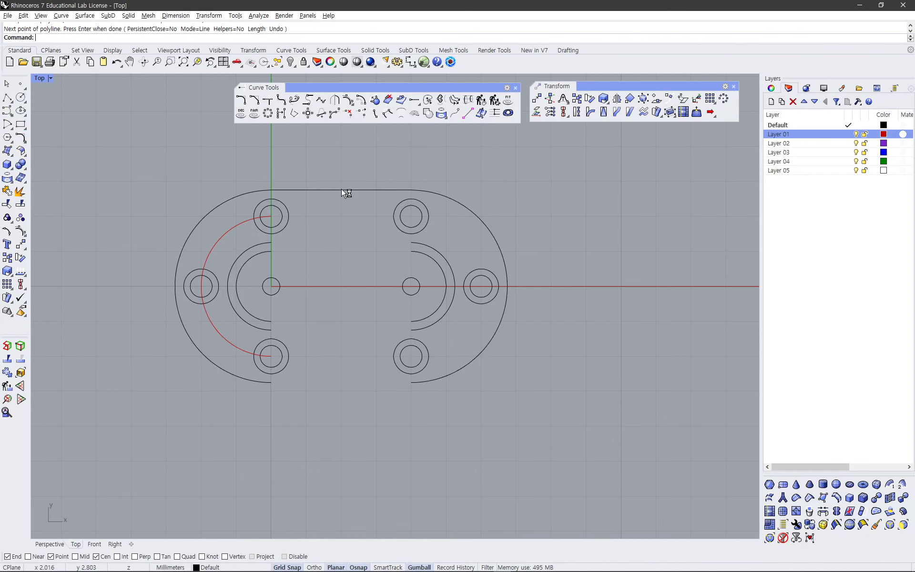
- Copy the top line to the upper and lower ends of both inner slot arcs and to the lower end of the outer arc
{"action": "left_click", "coordinate": [343, 190]}
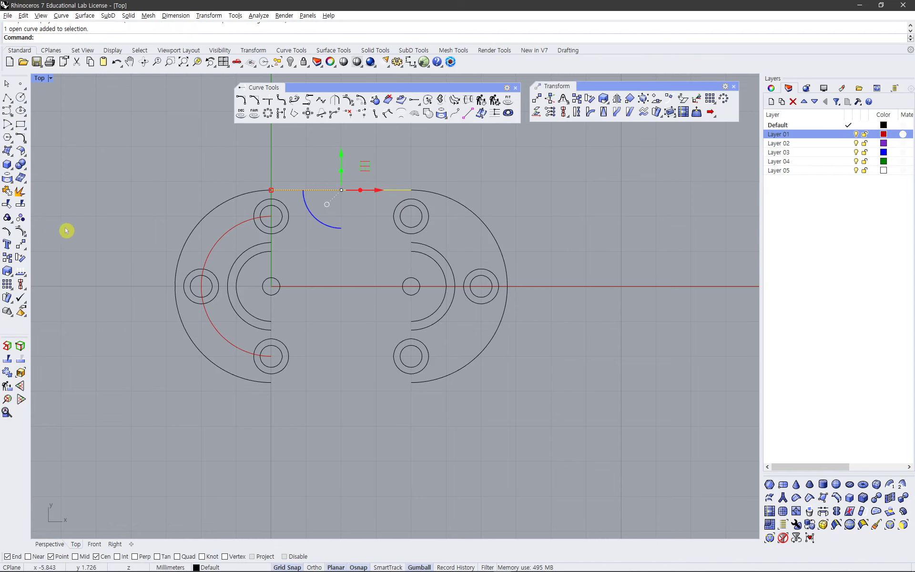
{"action": "left_click", "coordinate": [7, 258]}
{"action": "scroll", "coordinate": [205, 184], "scroll_direction": "up", "scroll_amount": 5}
{"action": "left_click", "coordinate": [323, 192]}
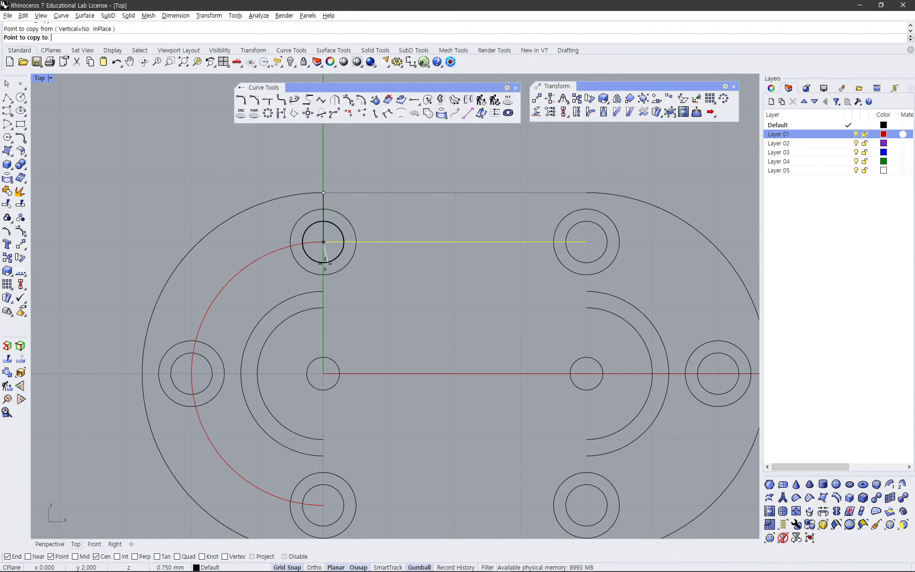
{"action": "left_click", "coordinate": [323, 308]}
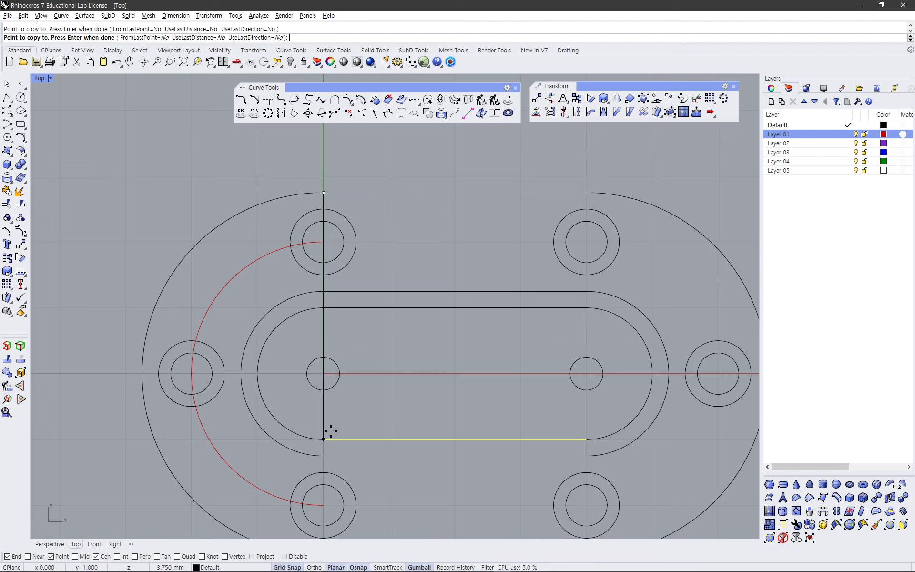
{"action": "left_click", "coordinate": [325, 439]}
{"action": "right_click_drag", "start_coordinate": [400, 424], "coordinate": [388, 337]}
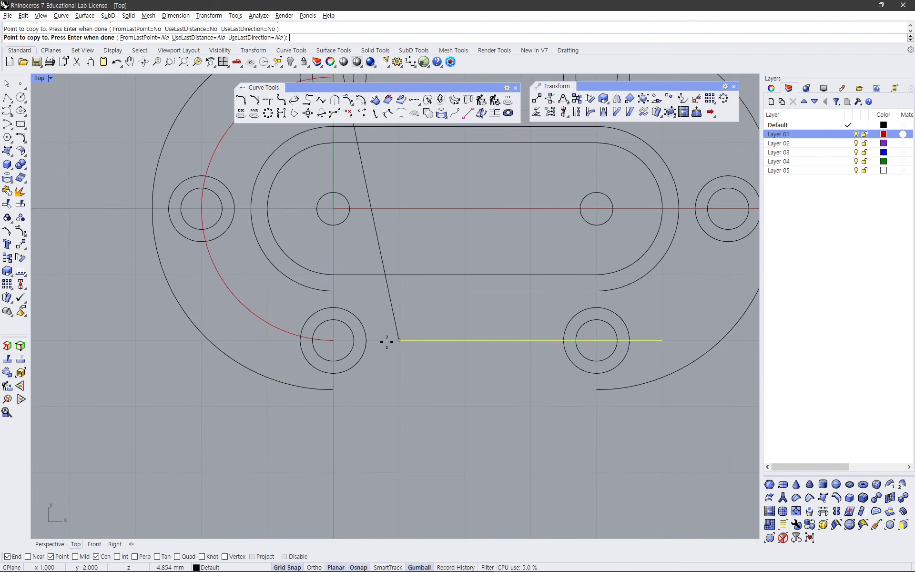
{"action": "left_click", "coordinate": [333, 390]}
{"action": "key", "text": "Return"}
{"action": "scroll", "coordinate": [429, 347], "scroll_direction": "down", "scroll_amount": 5}
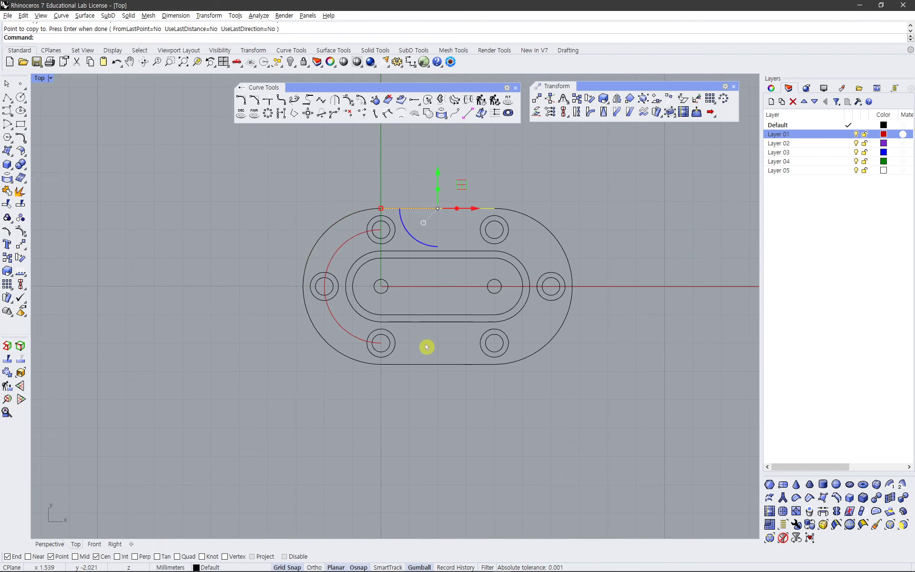
- Delete the red bolt-hole centreline arc
{"action": "left_click", "coordinate": [332, 266]}
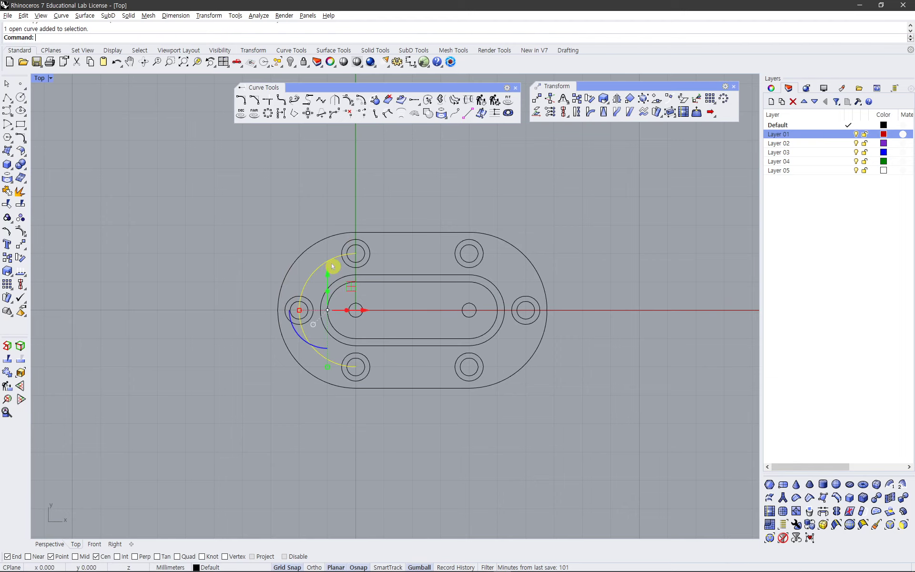
{"action": "key", "text": "Delete"}
{"action": "right_click_drag", "start_coordinate": [344, 287], "coordinate": [287, 291]}
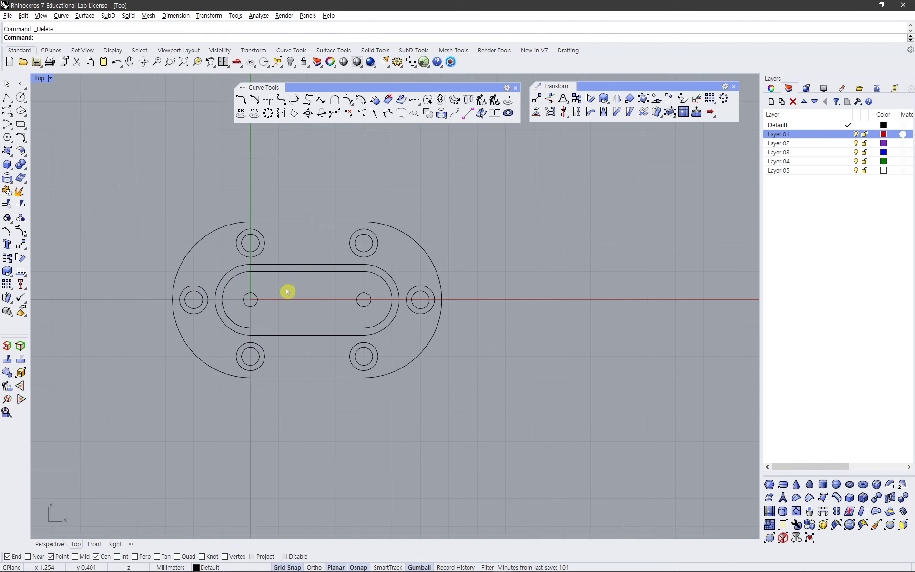
- Examine the section view in the reference drawing for the plate, rim and counterbore heights
{"action": "key", "text": "alt+Tab"}
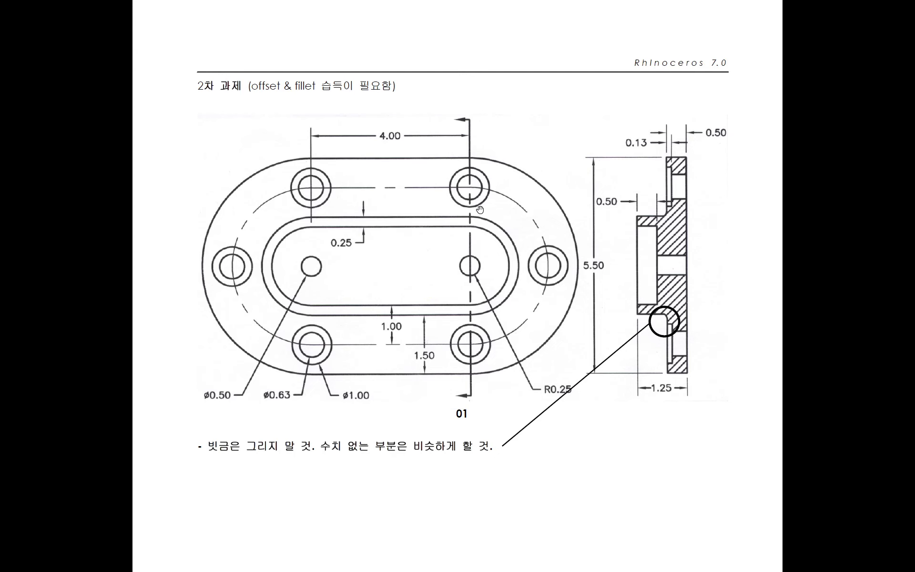
{"action": "key", "text": "alt+Tab"}
{"action": "scroll", "coordinate": [333, 315], "scroll_direction": "up", "scroll_amount": 3}
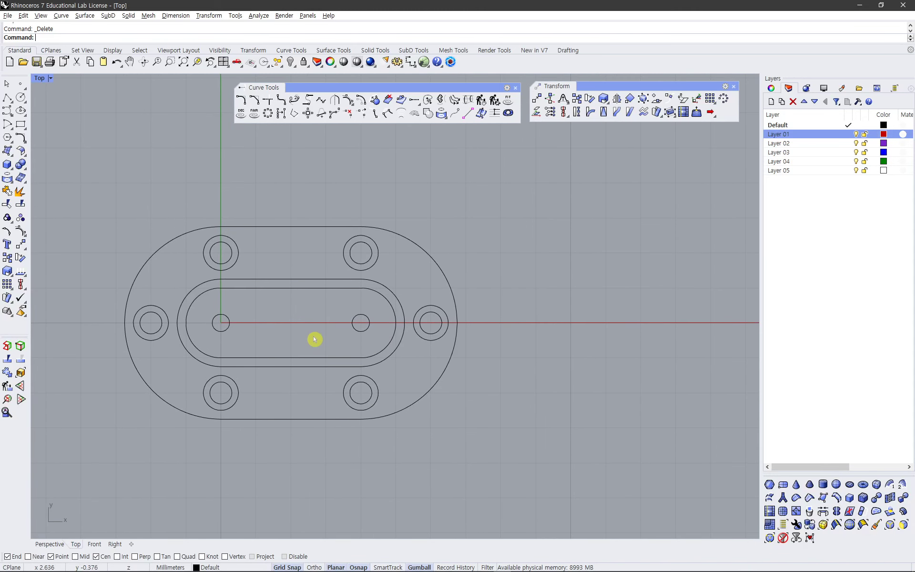
{"action": "key", "text": "alt+Tab"}
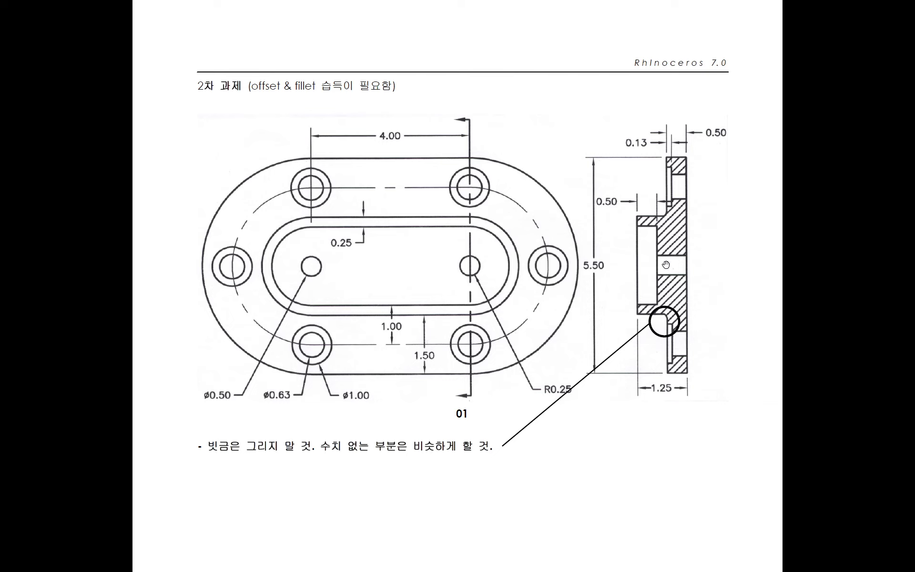
{"action": "scroll", "coordinate": [690, 257], "scroll_direction": "up", "scroll_amount": 1, "text": "ctrl"}
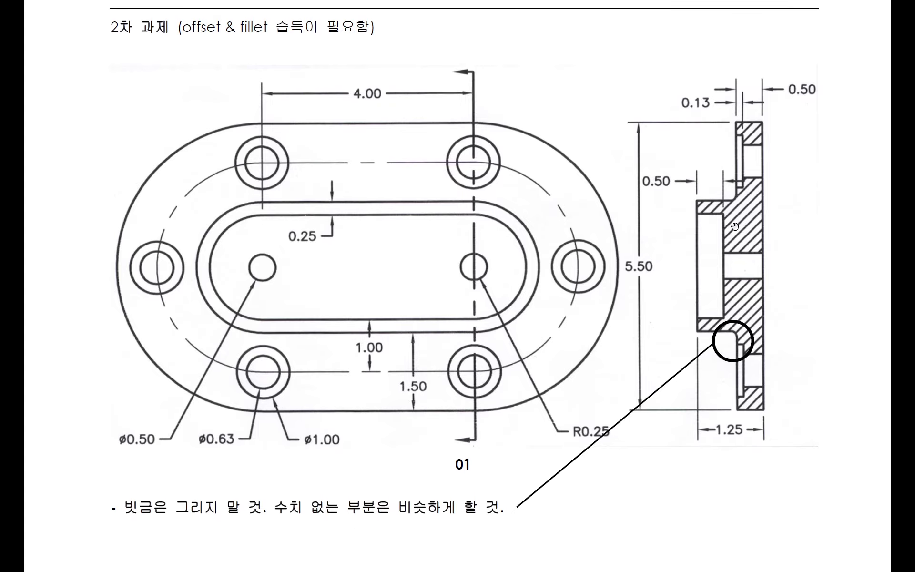
{"action": "scroll", "coordinate": [735, 226], "scroll_direction": "down", "scroll_amount": 1, "text": "ctrl"}
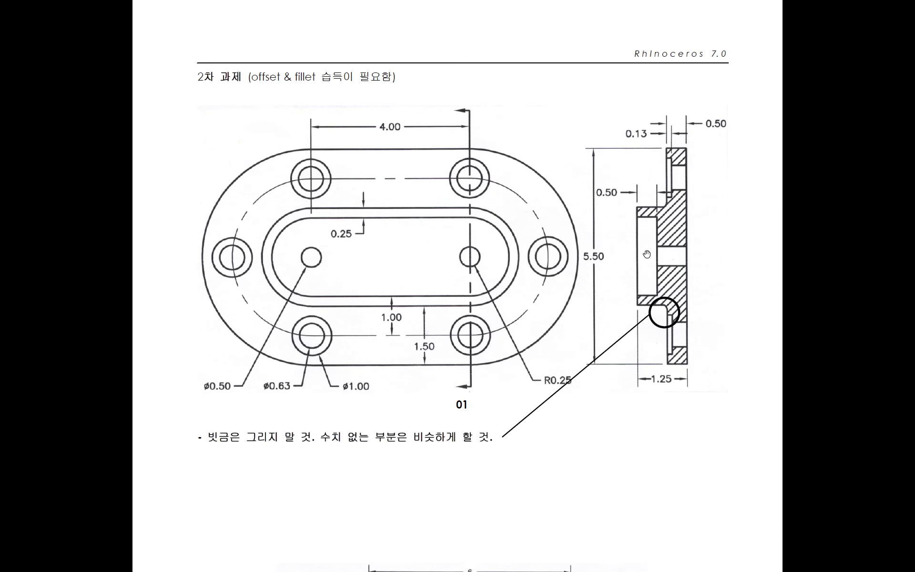
{"action": "key", "text": "alt+Tab"}
- Duplicate the six horizontal connecting lines in place by copying and pasting them
{"action": "left_click_drag", "start_coordinate": [317, 162], "coordinate": [244, 500]}
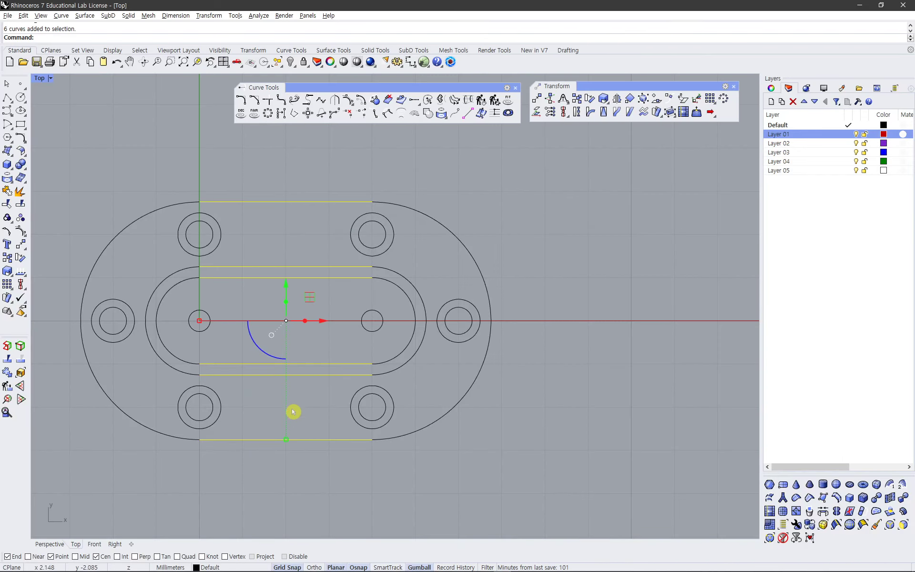
{"action": "key", "text": "ctrl+c"}
{"action": "key", "text": "ctrl+v"}
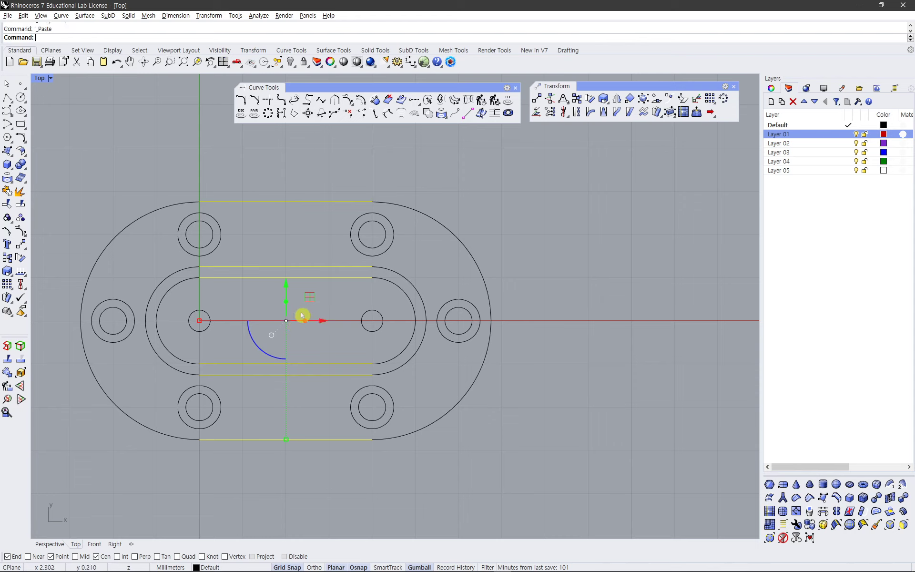
- Move the six duplicated horizontal lines along the X axis to clear space beside the plate, turning grid snap off for the final adjustment
{"action": "left_click_drag", "start_coordinate": [328, 320], "coordinate": [676, 328]}
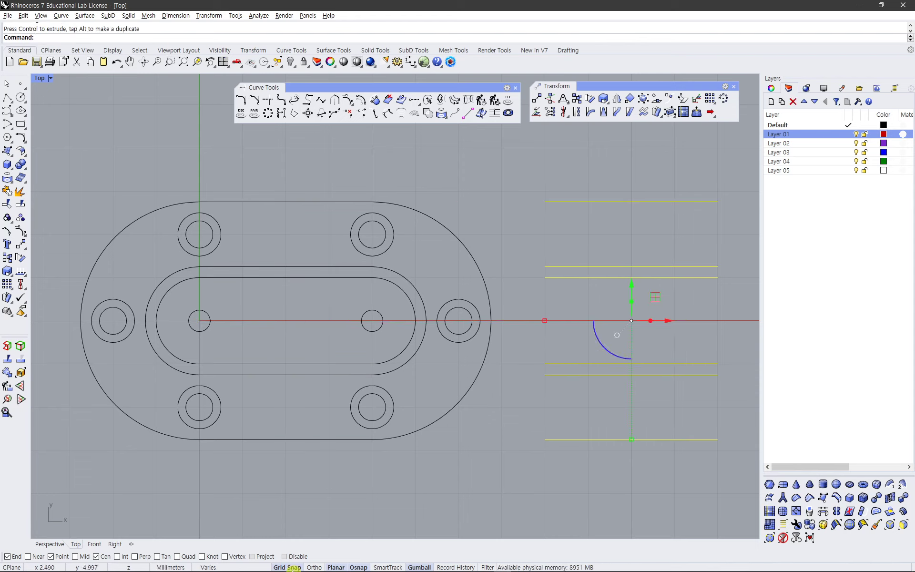
{"action": "left_click", "coordinate": [293, 567]}
{"action": "right_click_drag", "start_coordinate": [558, 412], "coordinate": [489, 404]}
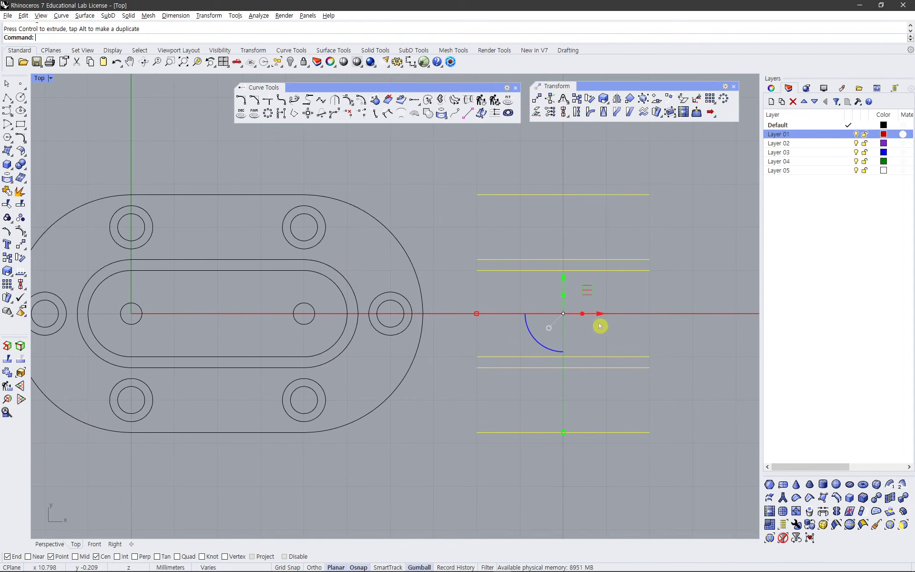
{"action": "left_click_drag", "start_coordinate": [601, 313], "coordinate": [586, 312]}
{"action": "left_click", "coordinate": [637, 311]}
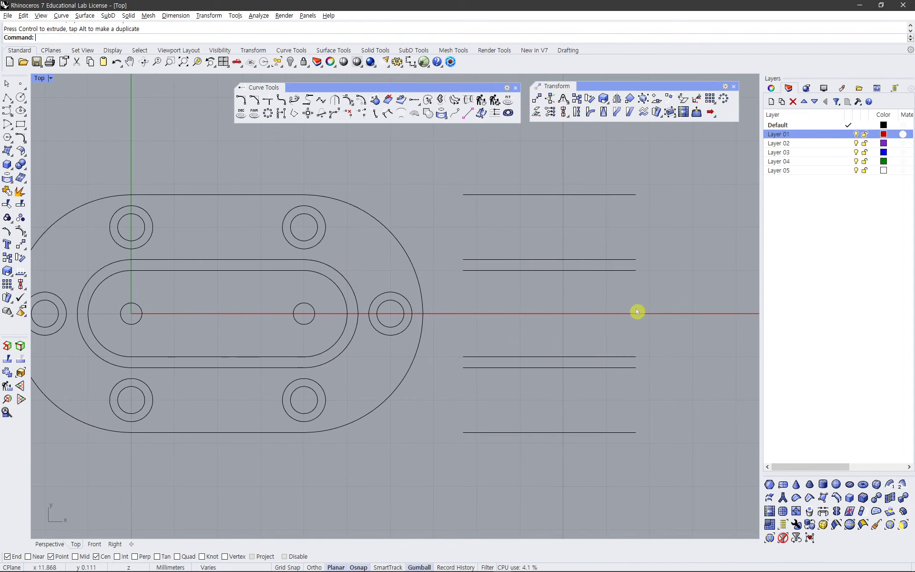
- Draw a vertical line about 6 mm long at X 10, crossing all six duplicated horizontal lines down to Y -3
{"action": "left_click", "coordinate": [7, 98]}
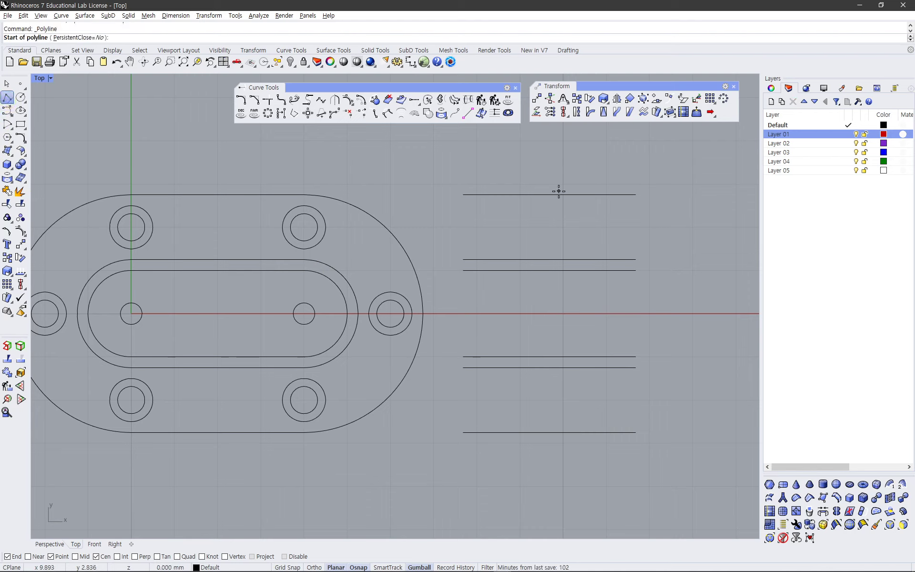
{"action": "left_click", "coordinate": [563, 186]}
{"action": "left_click", "coordinate": [550, 441]}
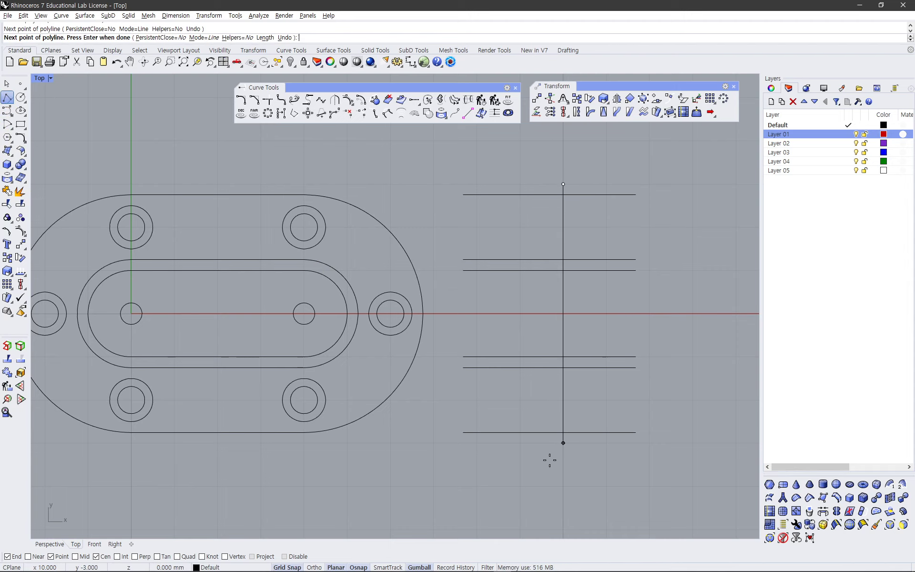
{"action": "right_click", "coordinate": [558, 450]}
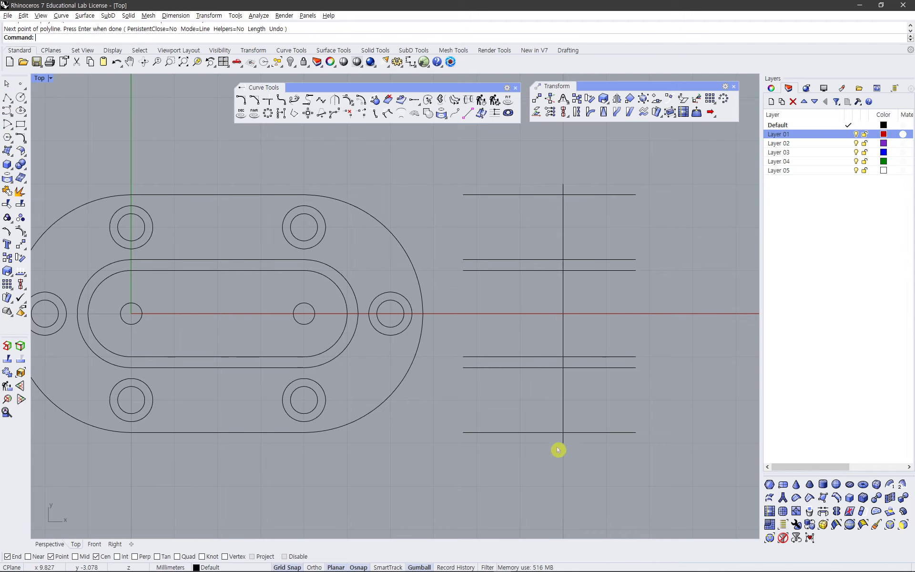
{"action": "left_click", "coordinate": [650, 299]}
- Draw a horizontal line from the top quadrant of the upper-right counterbore circle across the vertical line, using Quad snap instead of Cen
{"action": "key", "text": "alt+Tab"}
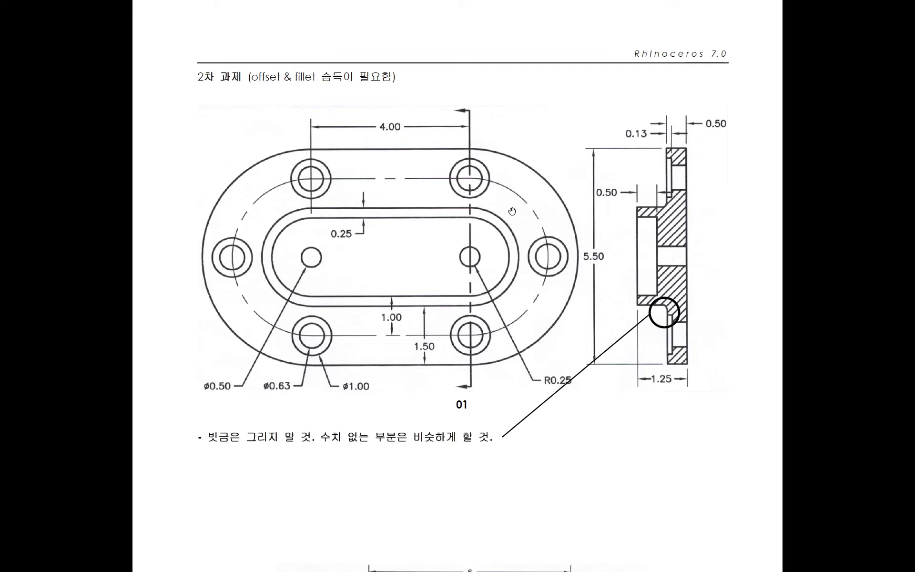
{"action": "key", "text": "alt+Tab"}
{"action": "key", "text": "alt+Tab"}
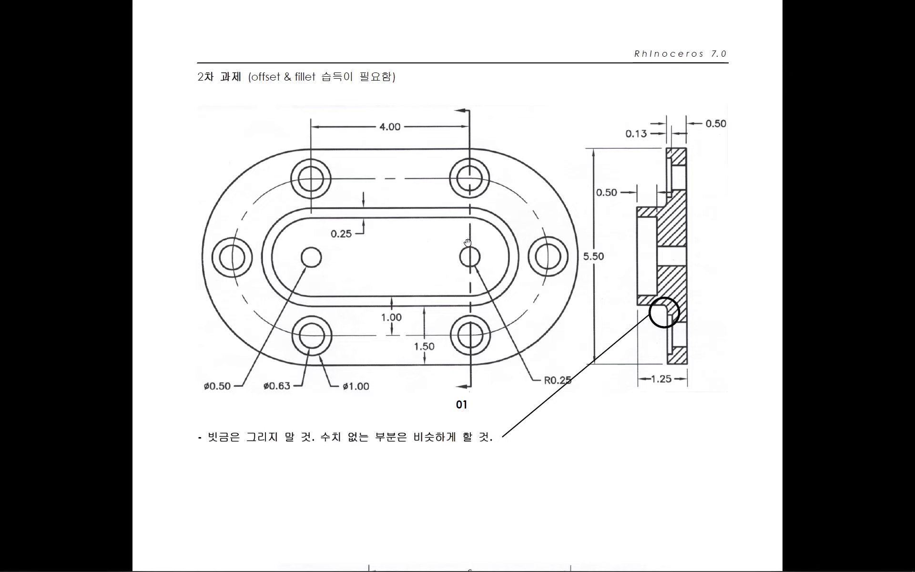
{"action": "key", "text": "alt+Tab"}
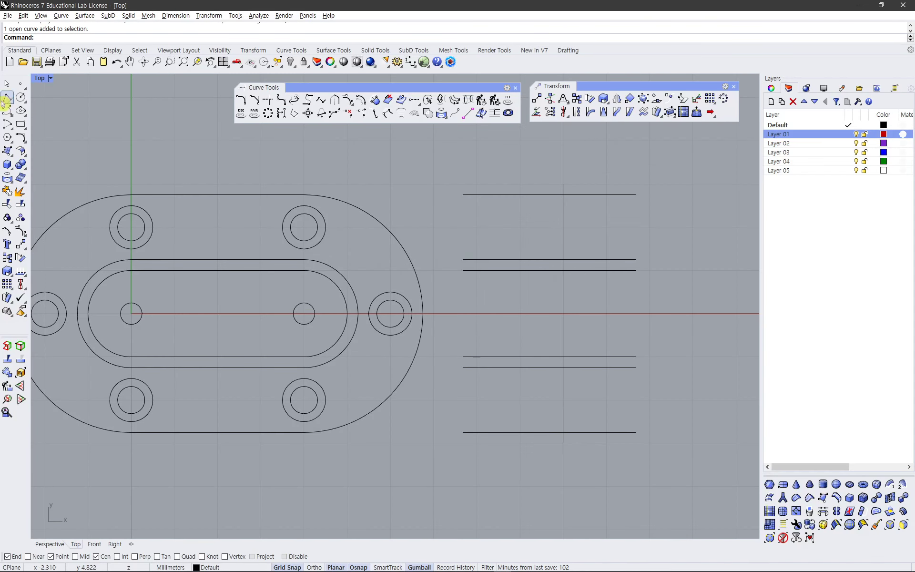
{"action": "left_click", "coordinate": [6, 98]}
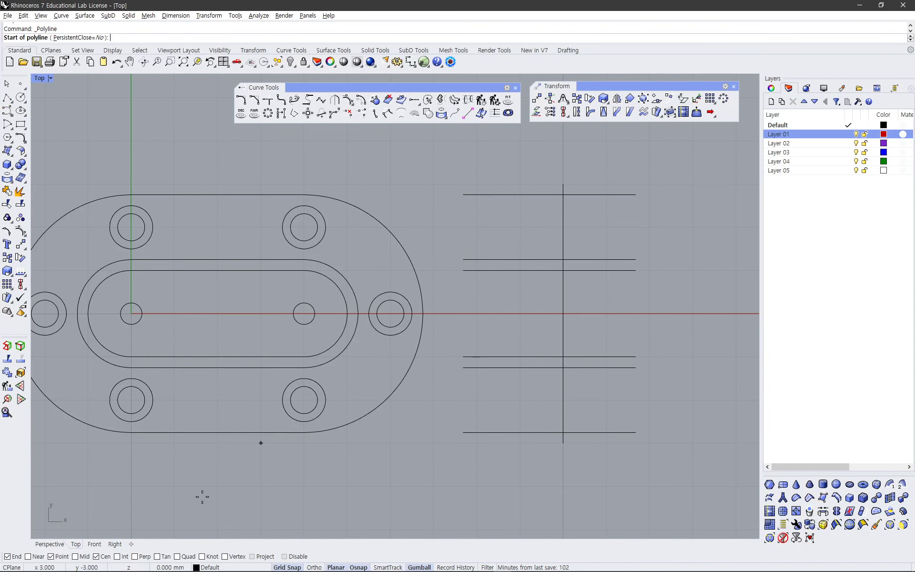
{"action": "left_click", "coordinate": [96, 556]}
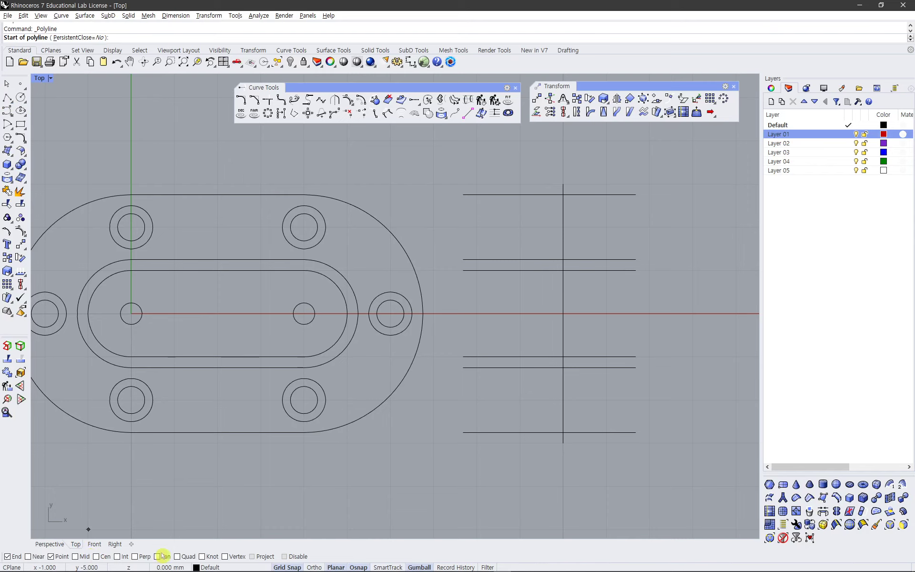
{"action": "left_click", "coordinate": [177, 557]}
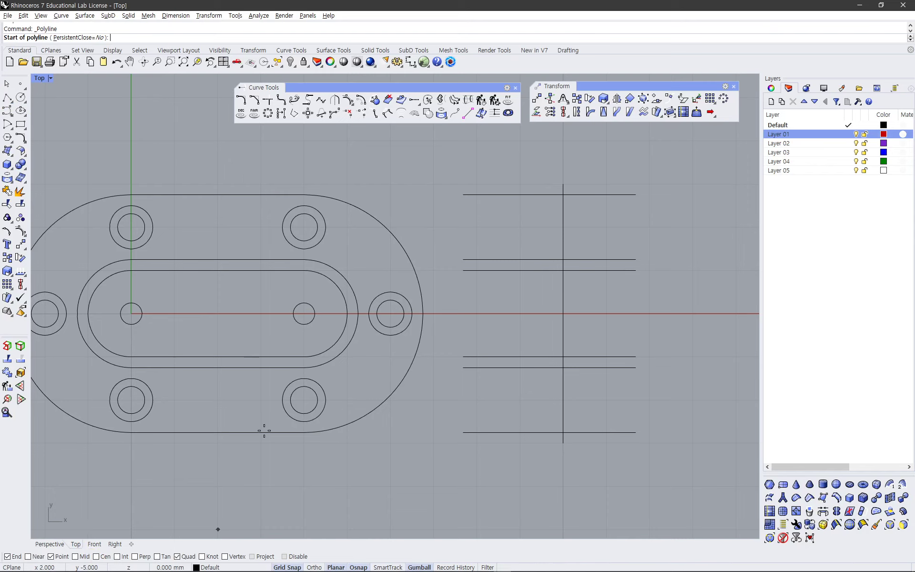
{"action": "left_click", "coordinate": [304, 206]}
{"action": "left_click", "coordinate": [606, 206]}
{"action": "key", "text": "Return"}
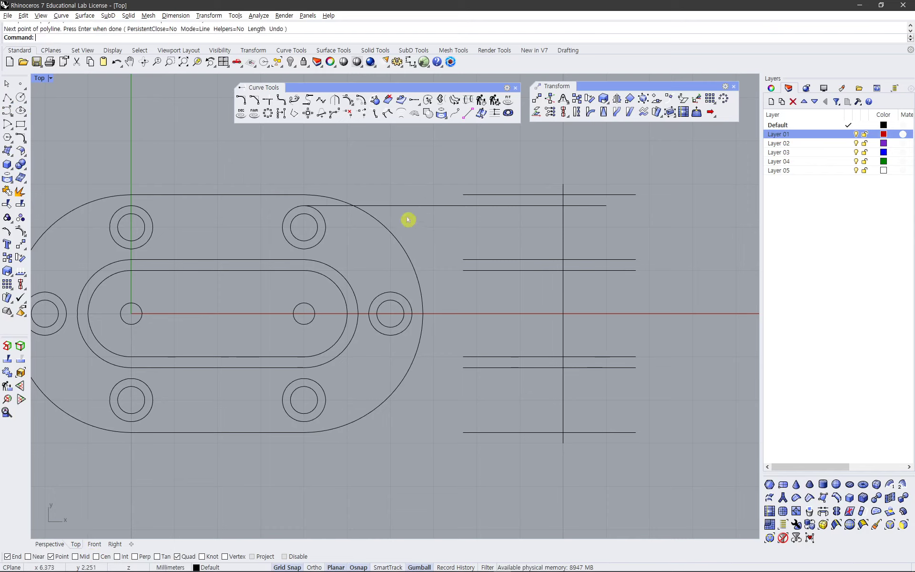
- Copy the counterbore projection line to the upper-right hole's remaining top and bottom quadrants and to both quadrants of the small hole below
{"action": "left_click", "coordinate": [335, 208]}
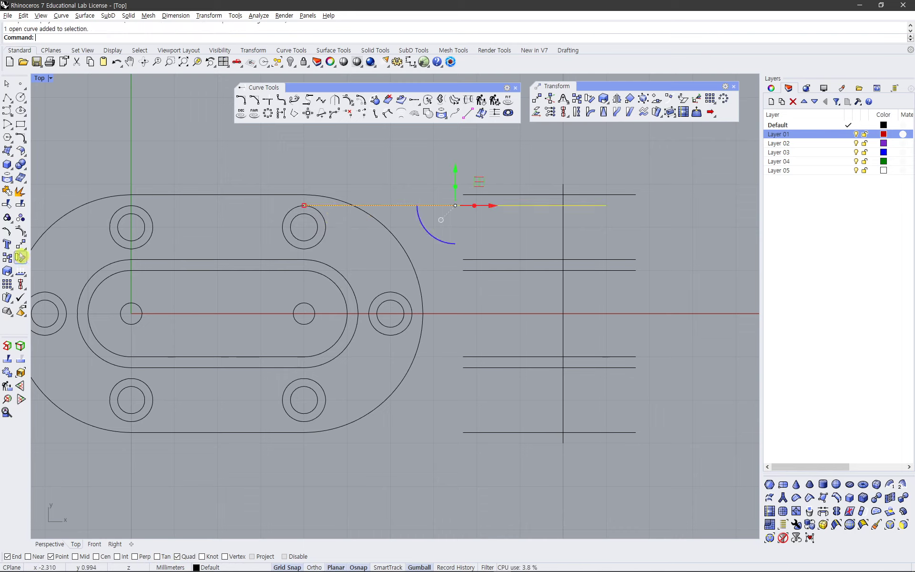
{"action": "left_click", "coordinate": [7, 257]}
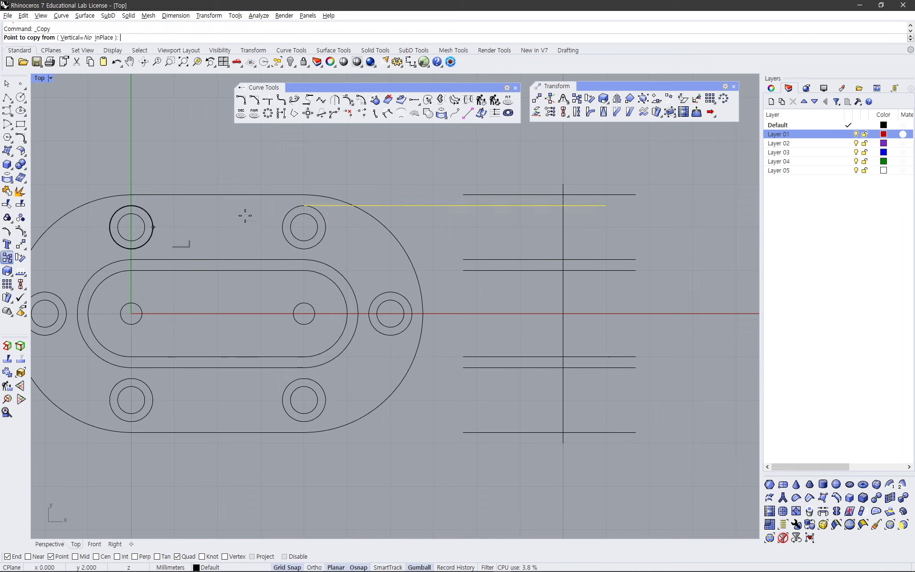
{"action": "left_click", "coordinate": [304, 206]}
{"action": "left_click", "coordinate": [303, 214]}
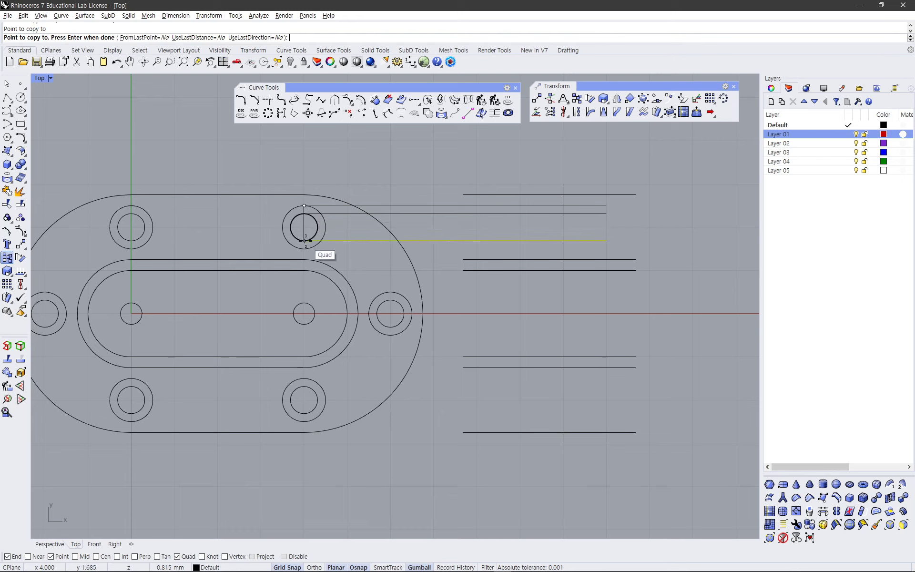
{"action": "left_click", "coordinate": [304, 241]}
{"action": "left_click", "coordinate": [304, 249]}
{"action": "left_click", "coordinate": [304, 303]}
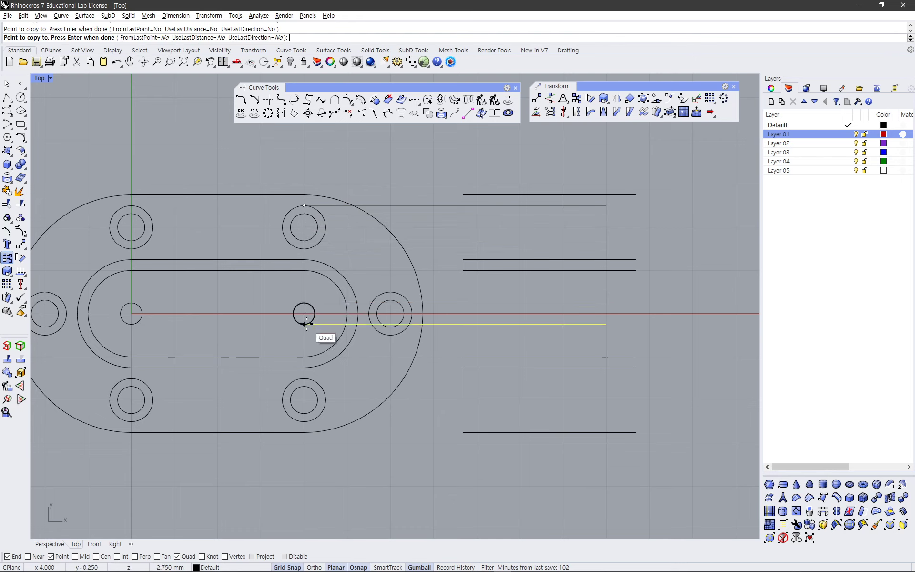
{"action": "left_click", "coordinate": [304, 324]}
{"action": "key", "text": "Return"}
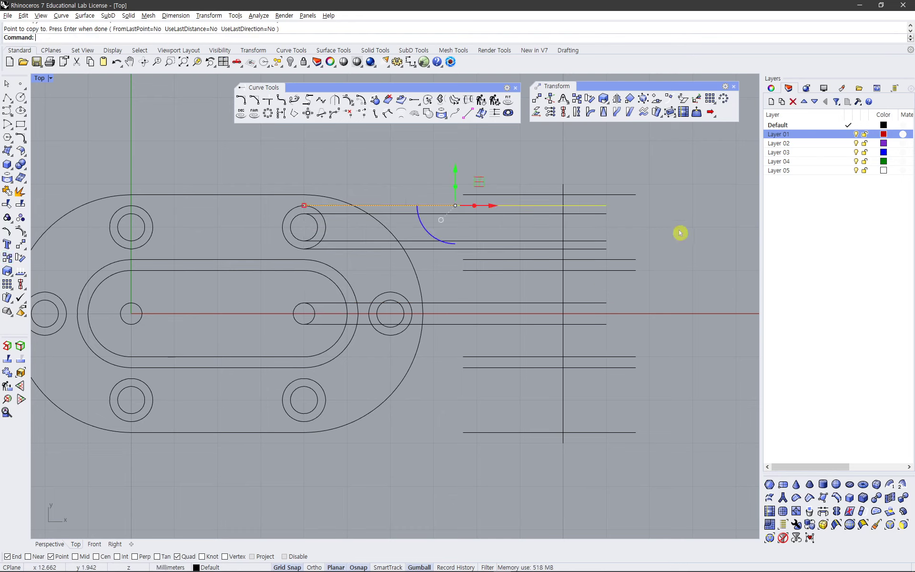
{"action": "key", "text": "Escape"}
- Offset the vertical section line 1.25 mm toward the plate, following the overall height in the reference drawing
{"action": "key", "text": "alt+Tab"}
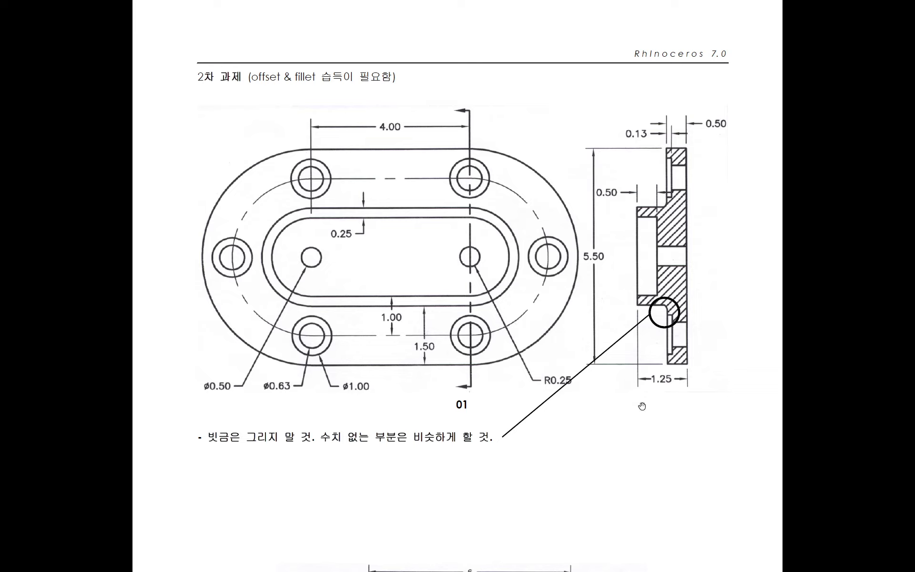
{"action": "key", "text": "alt+Tab"}
{"action": "left_click", "coordinate": [563, 402]}
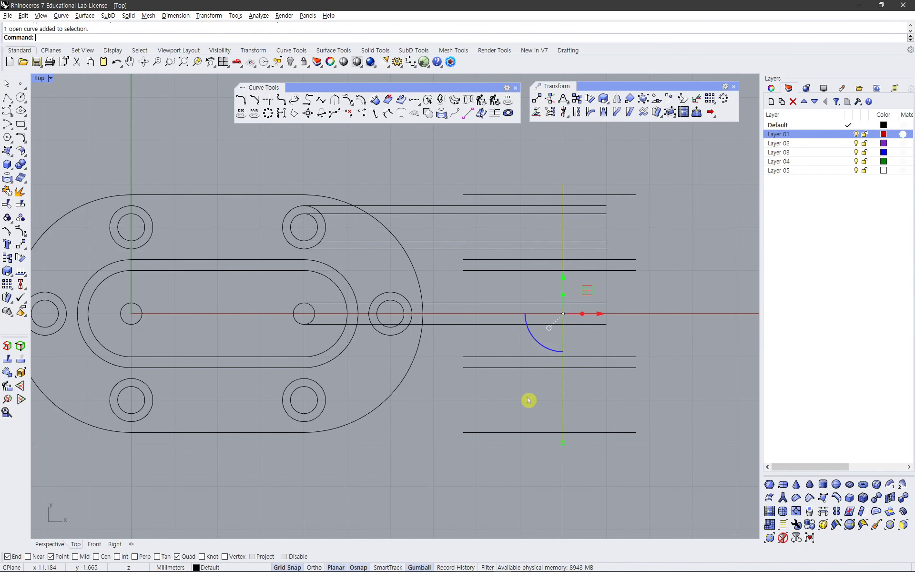
{"action": "left_click", "coordinate": [361, 99]}
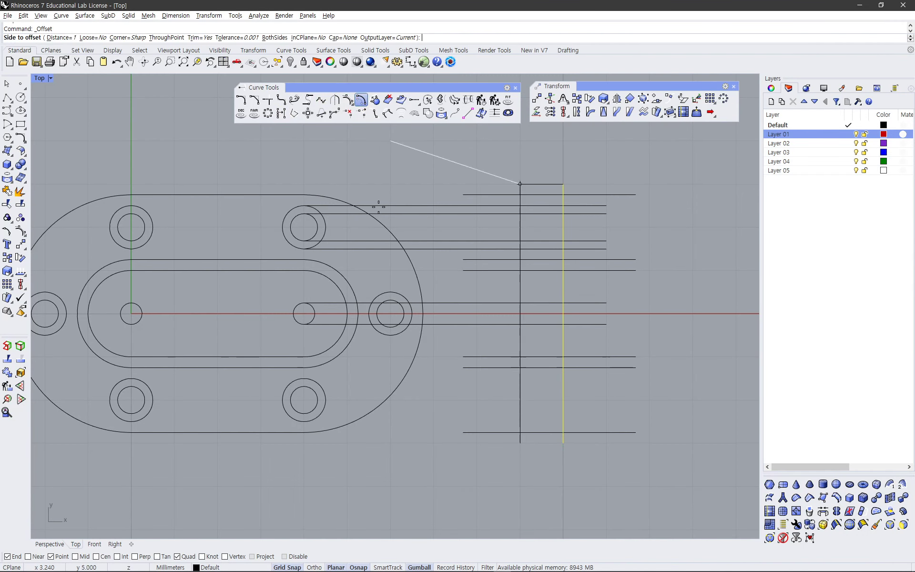
{"action": "type", "text": "1.25"}
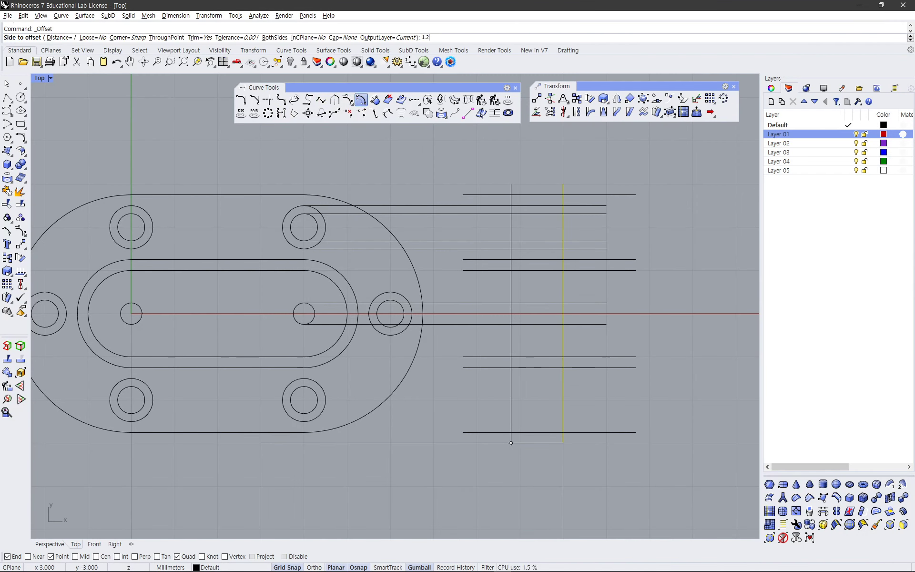
{"action": "key", "text": "Return"}
{"action": "left_click", "coordinate": [272, 453]}
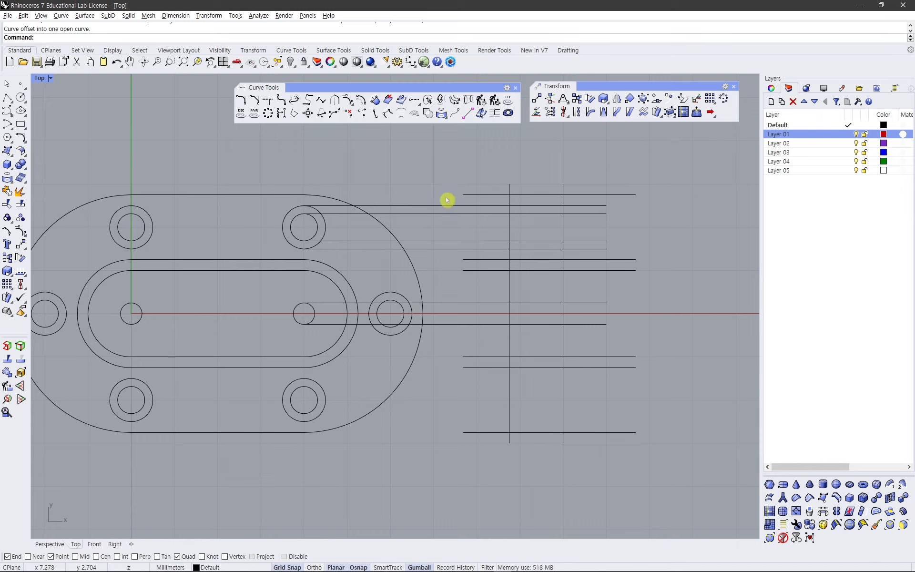
- Shorten the six hole projection lines by moving their plate-side end points clear of the plate outline, and hide the control points
{"action": "left_click_drag", "start_coordinate": [451, 185], "coordinate": [447, 341]}
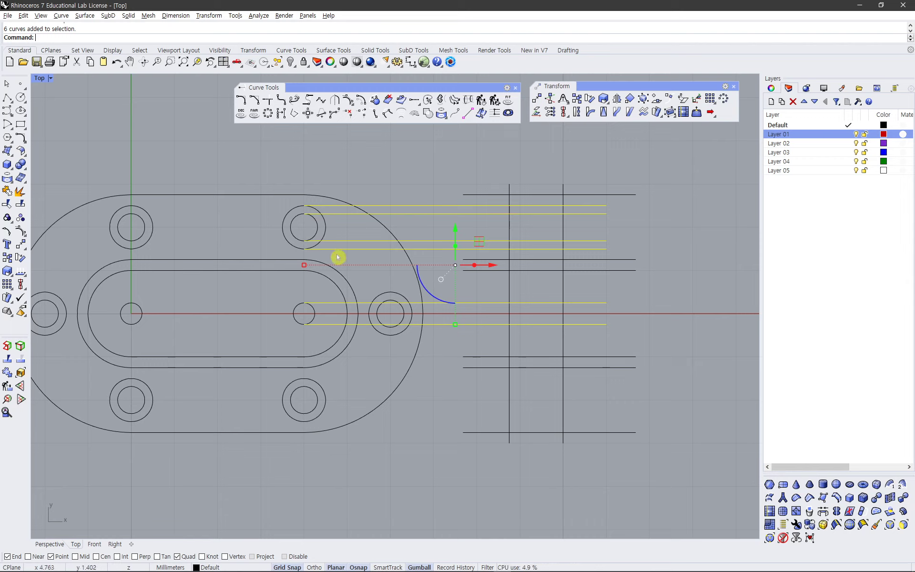
{"action": "left_click", "coordinate": [435, 378]}
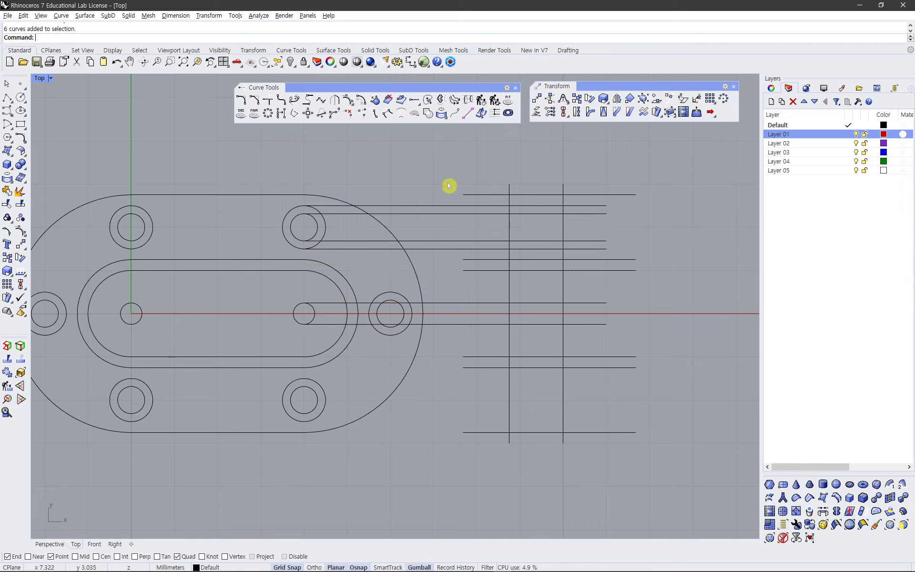
{"action": "left_click_drag", "start_coordinate": [443, 181], "coordinate": [441, 365]}
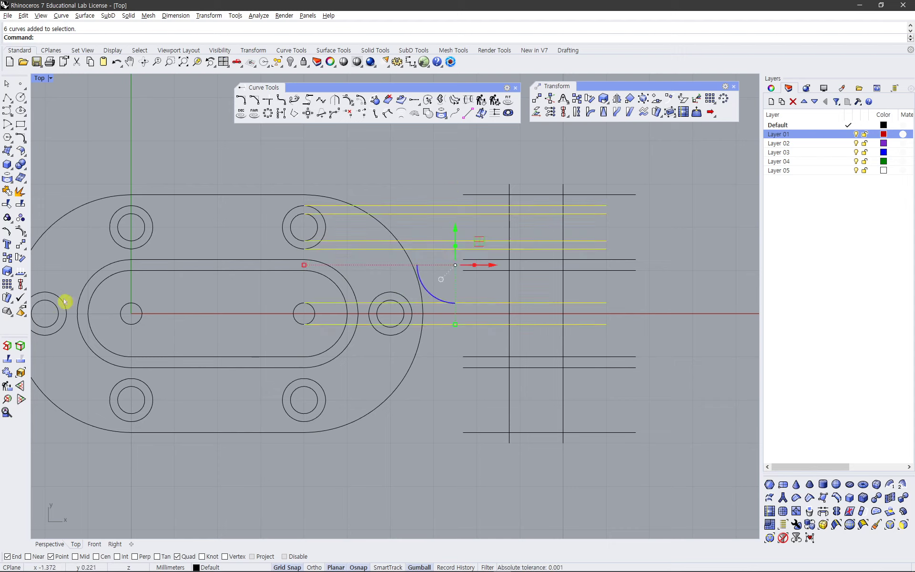
{"action": "left_click", "coordinate": [20, 232]}
{"action": "left_click_drag", "start_coordinate": [287, 164], "coordinate": [307, 348]}
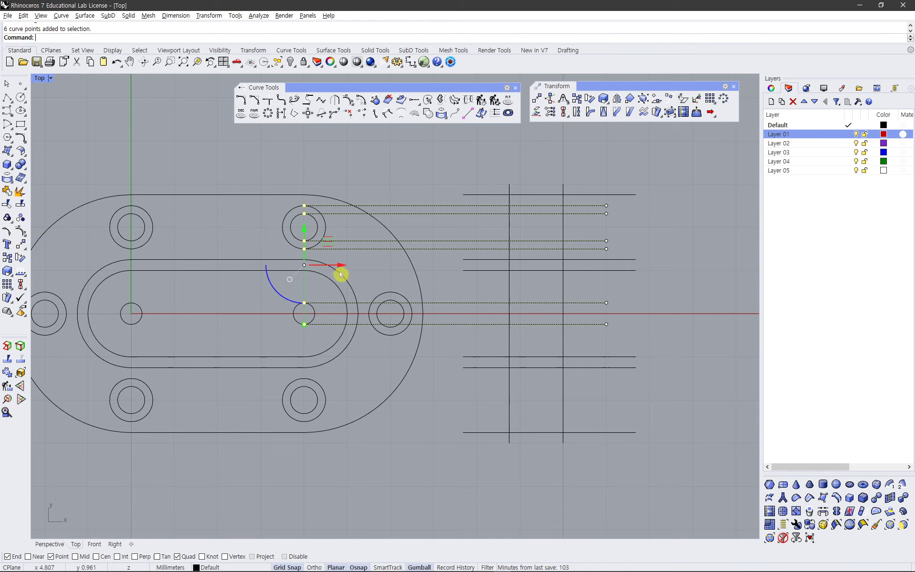
{"action": "left_click_drag", "start_coordinate": [341, 275], "coordinate": [490, 284]}
{"action": "left_click", "coordinate": [548, 286]}
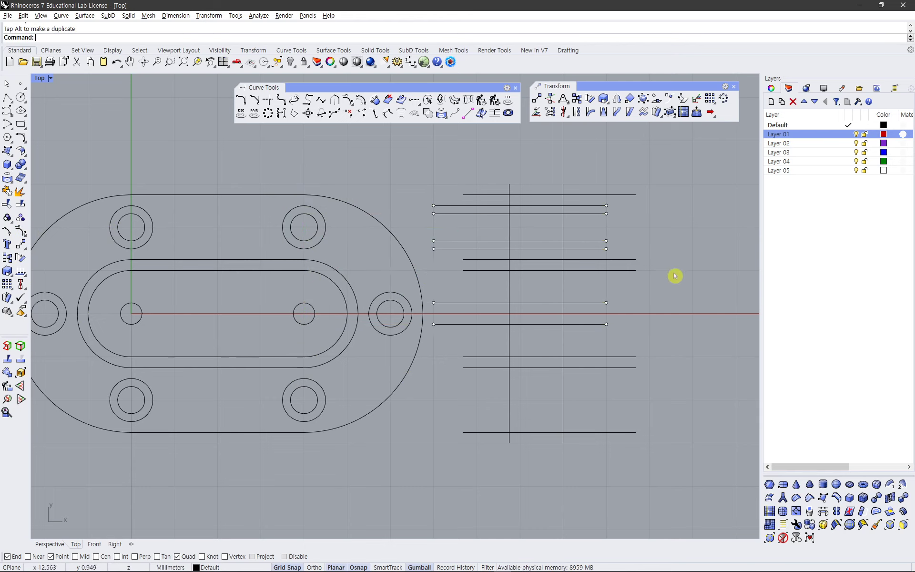
{"action": "right_click", "coordinate": [20, 231]}
- Offset the vertical line farthest from the plate 0.5 mm toward the plate, following the flange thickness in the reference drawing
{"action": "right_click_drag", "start_coordinate": [552, 312], "coordinate": [519, 316]}
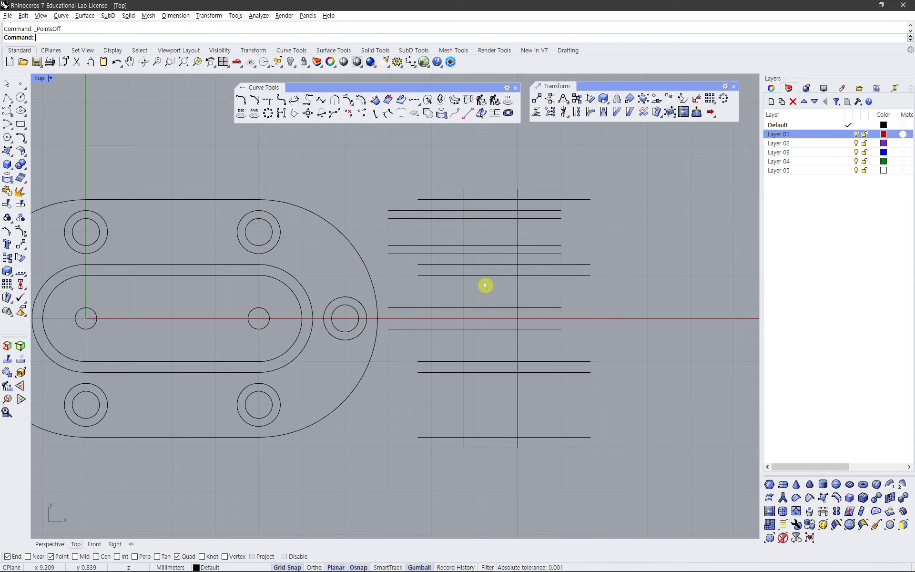
{"action": "key", "text": "alt+Tab"}
{"action": "key", "text": "alt+Tab"}
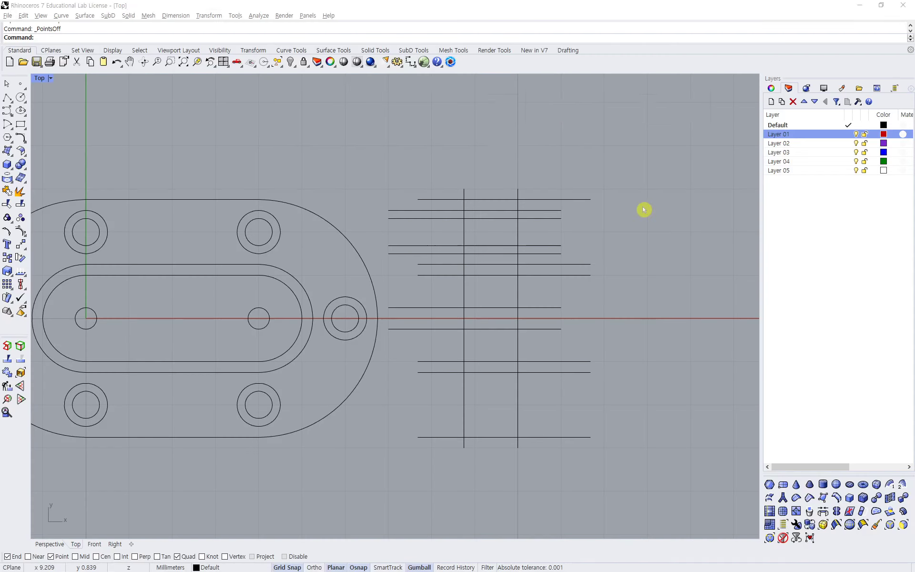
{"action": "left_click_drag", "start_coordinate": [401, 228], "coordinate": [377, 157]}
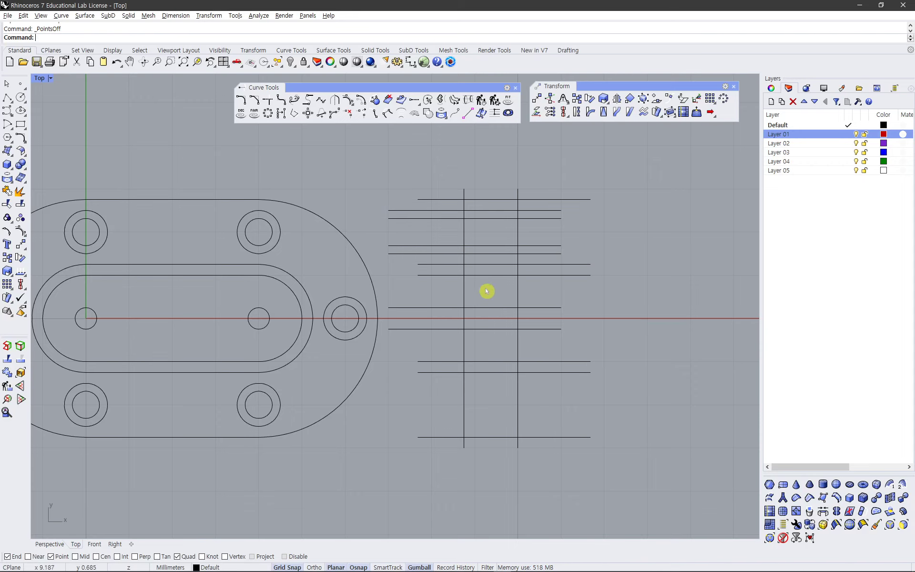
{"action": "left_click", "coordinate": [520, 230]}
{"action": "key", "text": "alt+Tab"}
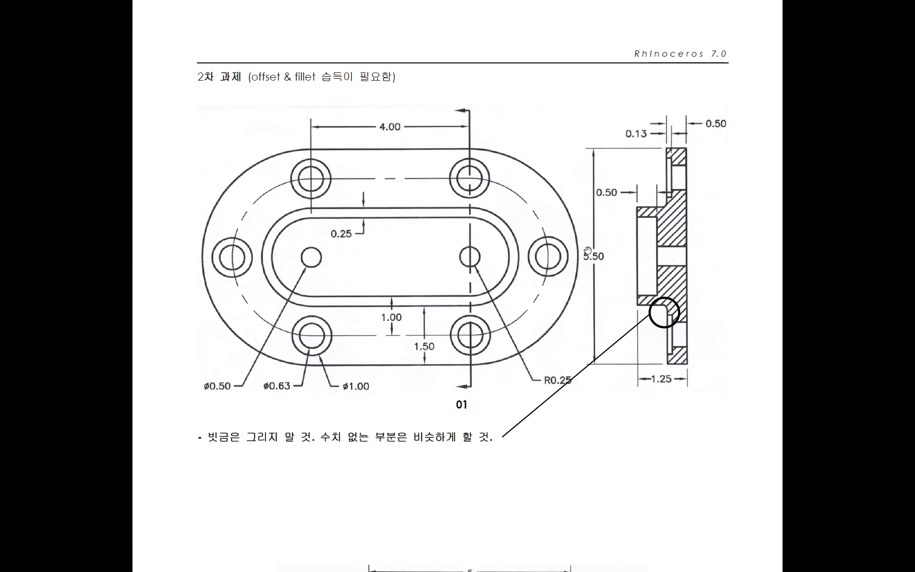
{"action": "key", "text": "alt+Tab"}
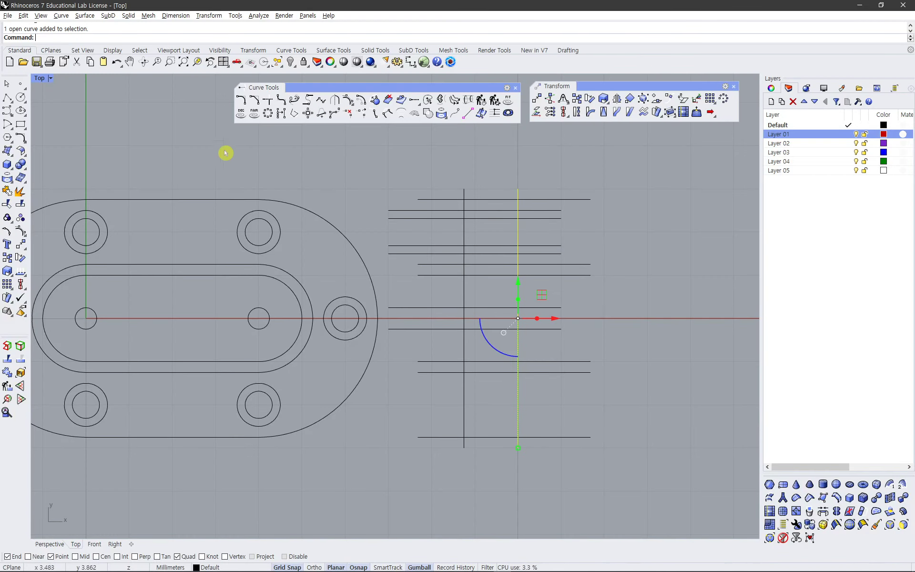
{"action": "left_click", "coordinate": [361, 100]}
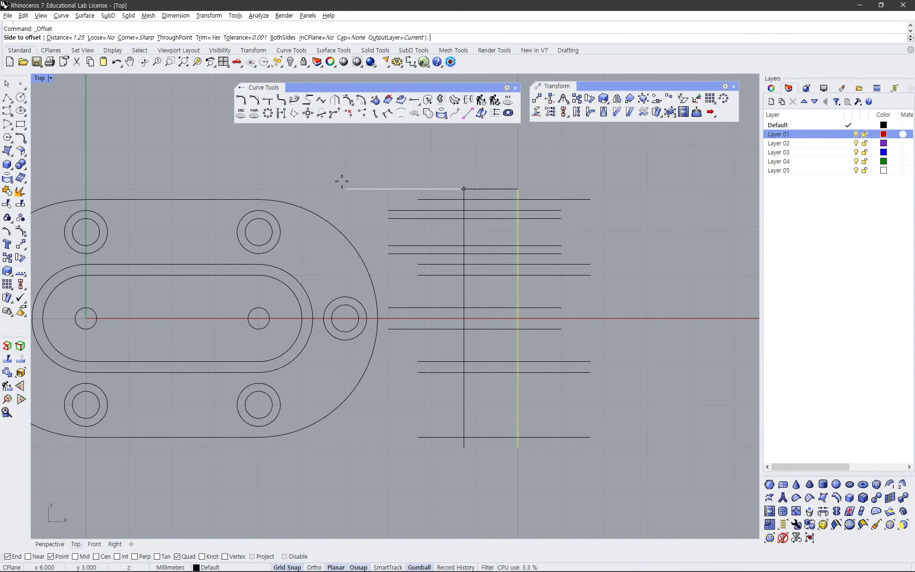
{"action": "left_click", "coordinate": [374, 172]}
{"action": "left_click", "coordinate": [557, 236]}
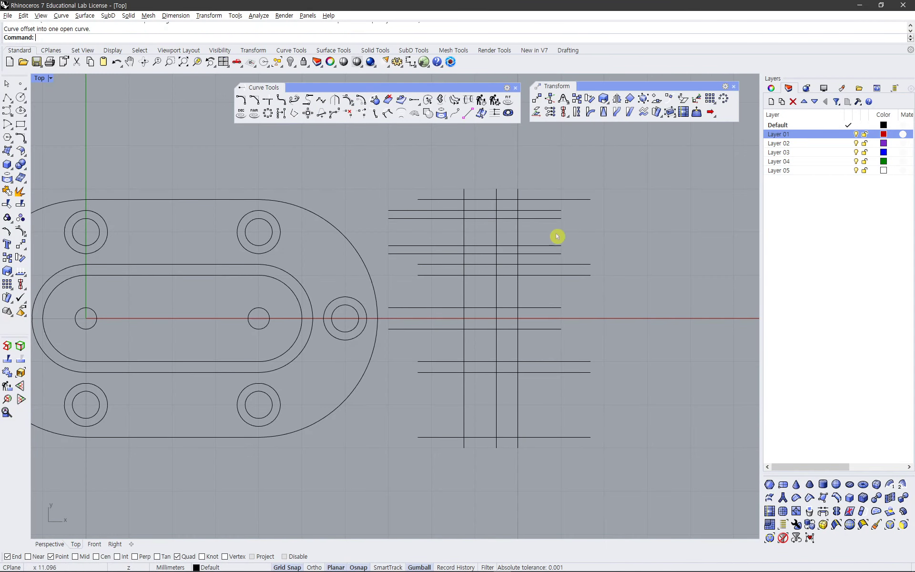
- Using the three vertical section lines and the plate-outline and outer-slot projection lines as cutters, trim out the flange rectangle and the boss face line
{"action": "scroll", "coordinate": [555, 238], "scroll_direction": "up", "scroll_amount": 2}
{"action": "right_click_drag", "start_coordinate": [521, 305], "coordinate": [506, 284]}
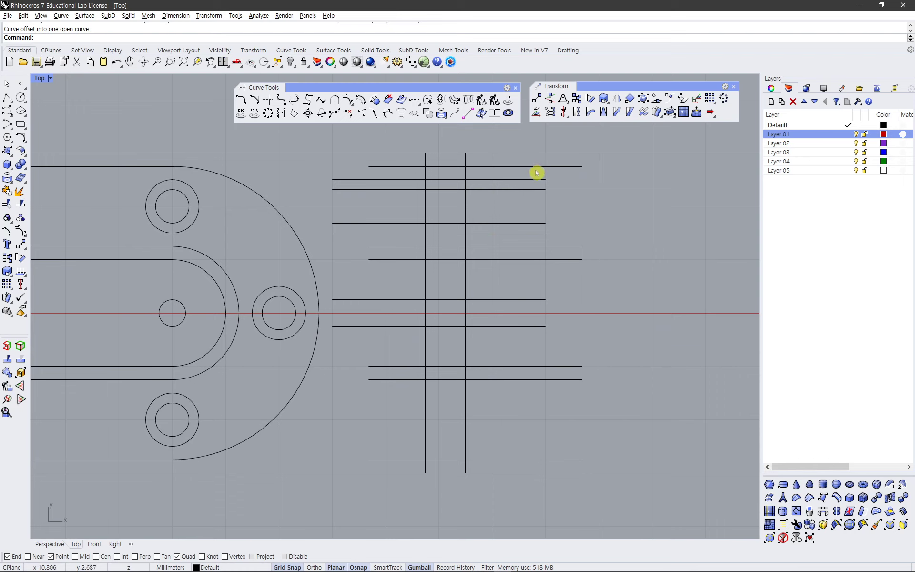
{"action": "left_click", "coordinate": [509, 168]}
{"action": "left_click", "coordinate": [493, 161], "text": "shift"}
{"action": "left_click", "coordinate": [467, 159], "text": "shift"}
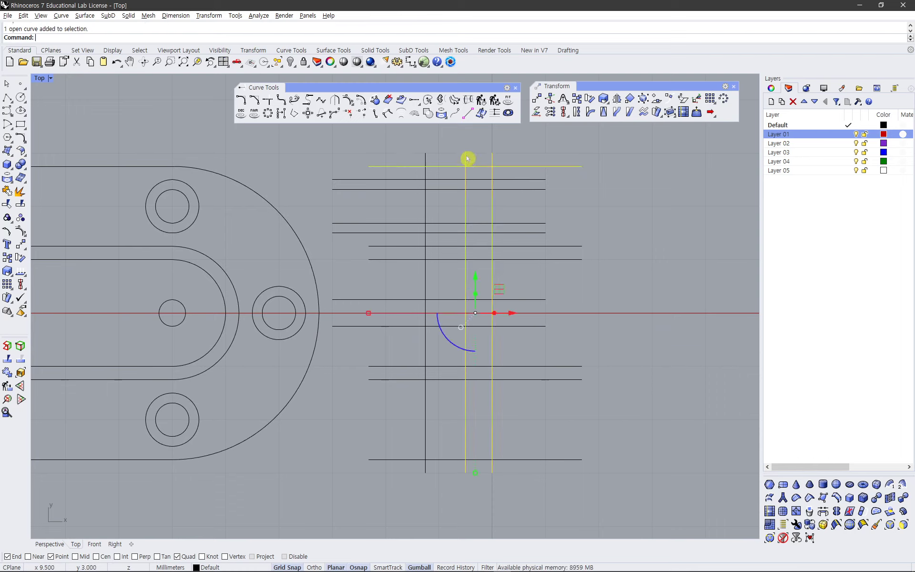
{"action": "left_click", "coordinate": [426, 209], "text": "shift"}
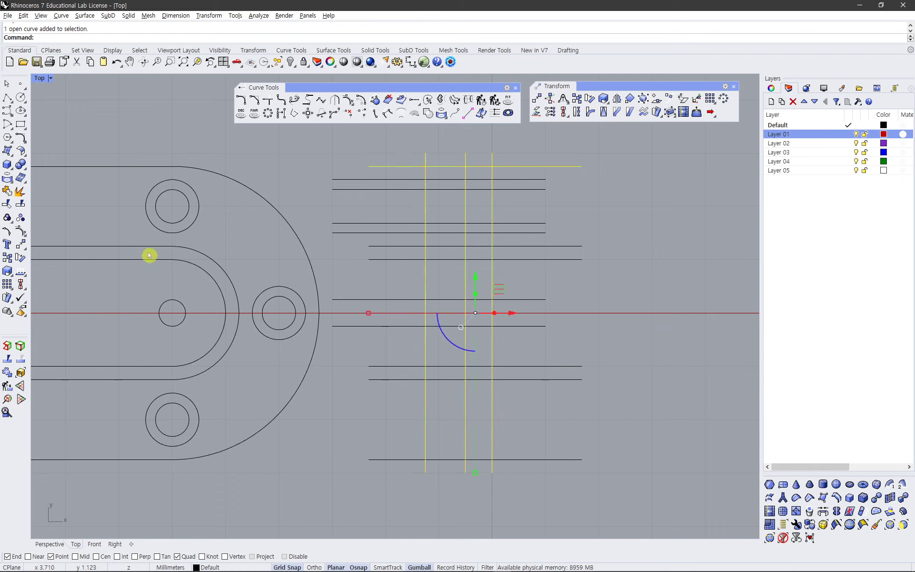
{"action": "right_click_drag", "start_coordinate": [385, 248], "coordinate": [483, 265]}
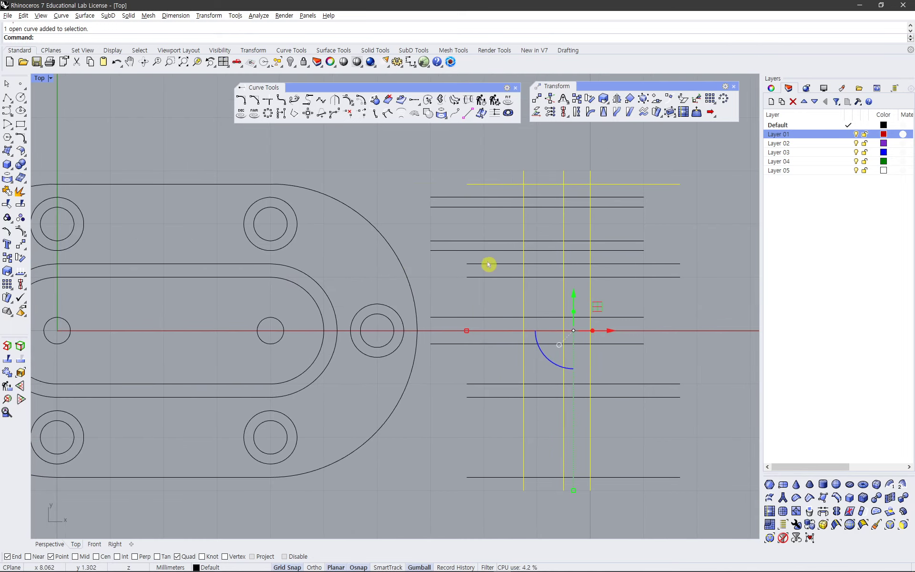
{"action": "left_click", "coordinate": [490, 263], "text": "shift"}
{"action": "left_click", "coordinate": [496, 398], "text": "shift"}
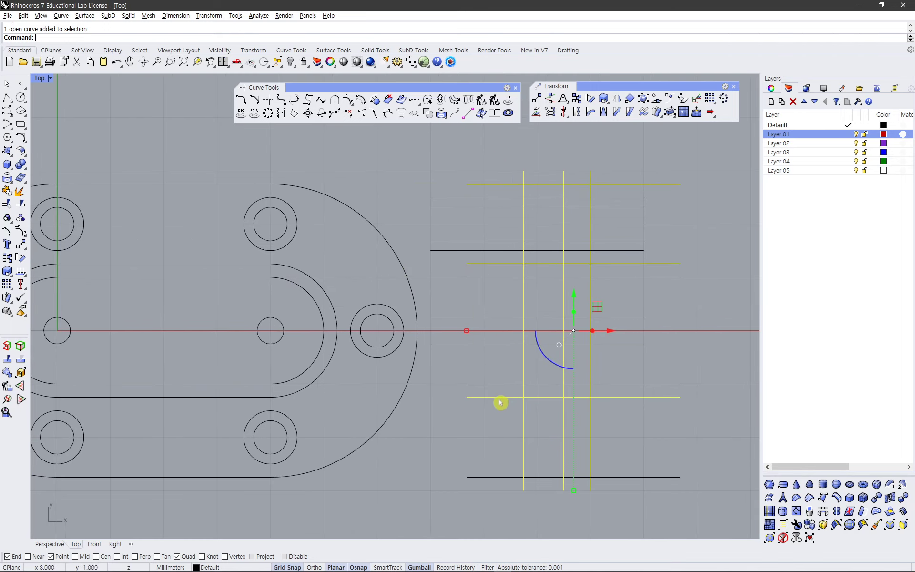
{"action": "left_click", "coordinate": [543, 482], "text": "shift"}
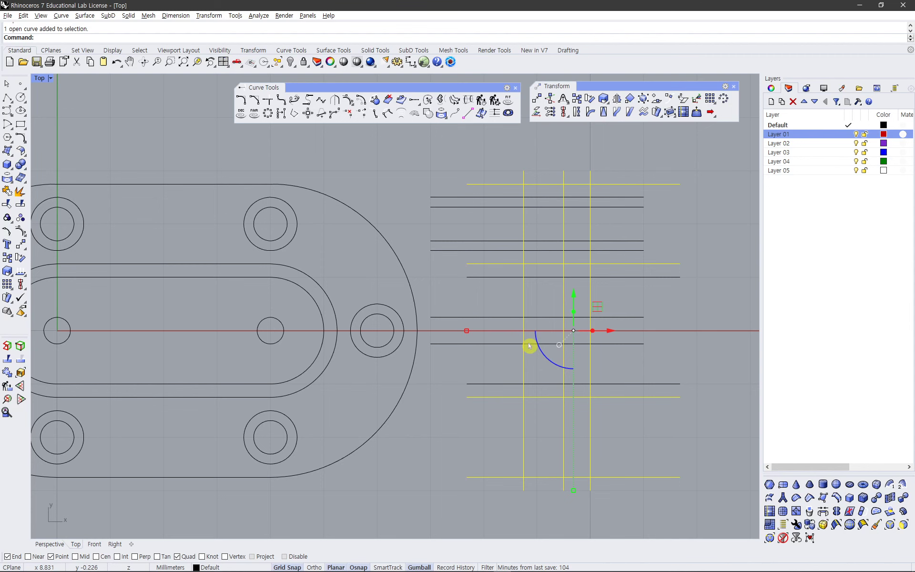
{"action": "key", "text": "alt+Tab"}
{"action": "key", "text": "alt+Tab"}
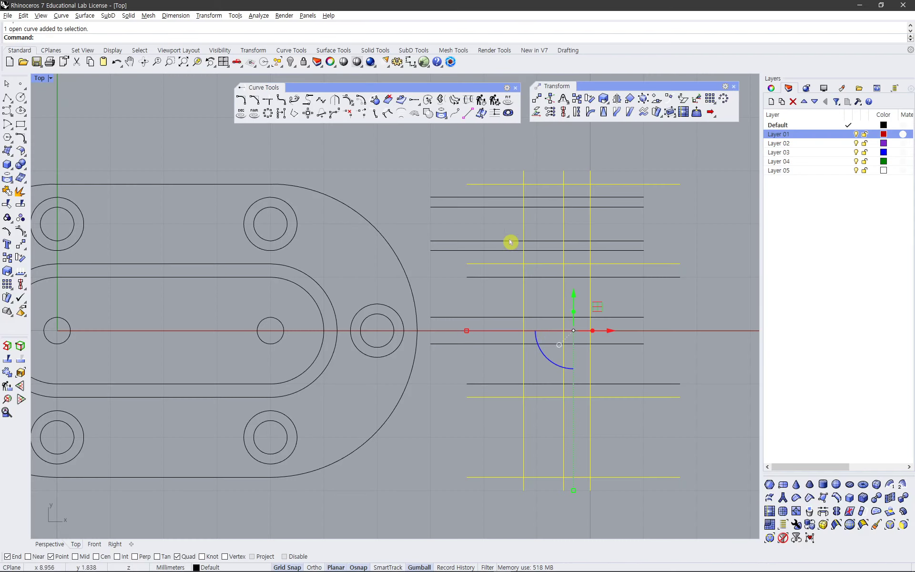
{"action": "left_click", "coordinate": [7, 204]}
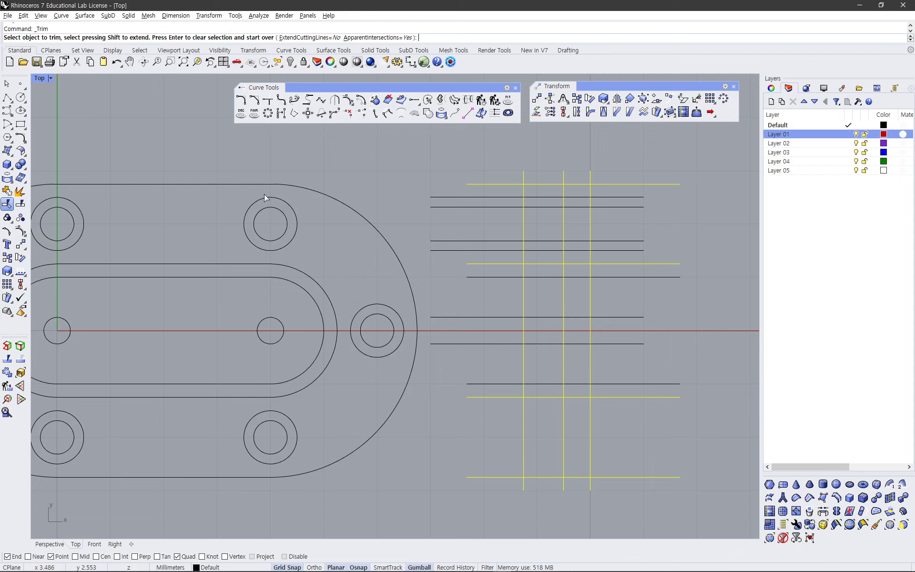
{"action": "left_click", "coordinate": [602, 184]}
{"action": "left_click", "coordinate": [591, 177]}
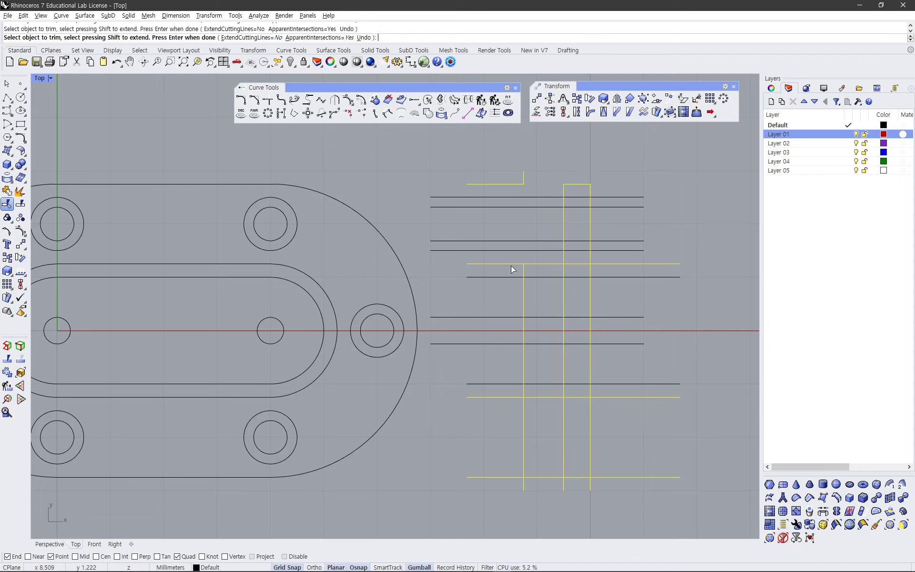
{"action": "left_click", "coordinate": [562, 487]}
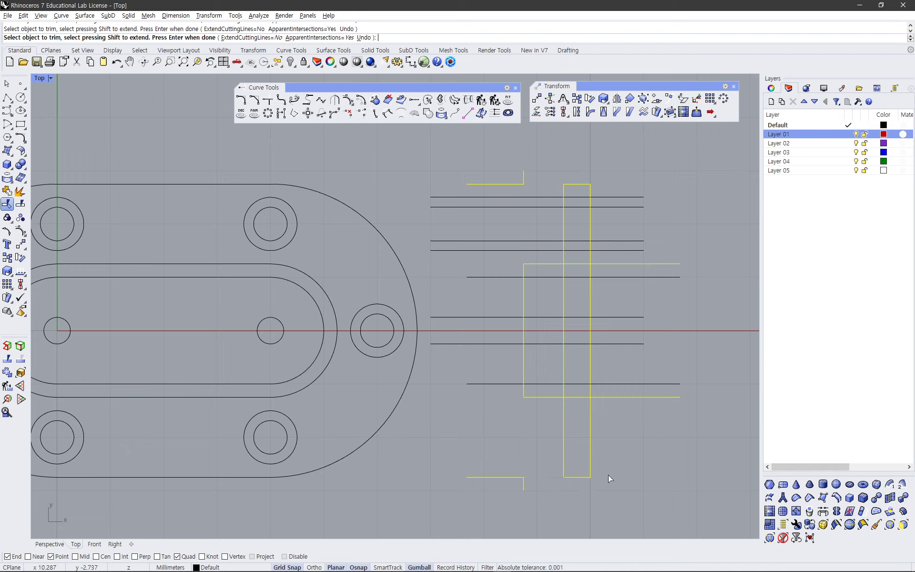
- Trim the outer-slot projection lines back to the flange's plate-side edge and remove that edge's segment between them, following the section in the reference drawing
{"action": "left_click", "coordinate": [624, 396]}
{"action": "left_click", "coordinate": [607, 264]}
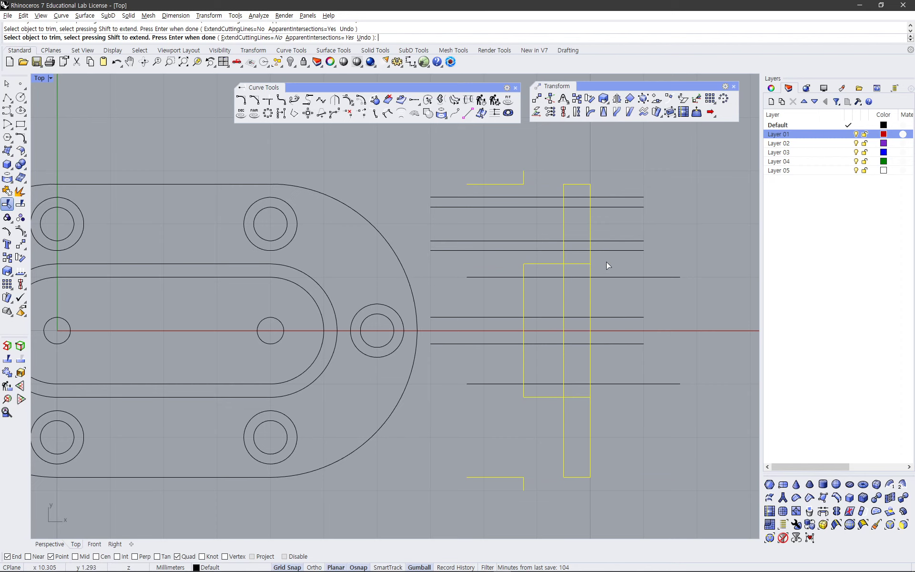
{"action": "key", "text": "alt+Tab"}
{"action": "key", "text": "alt+Tab"}
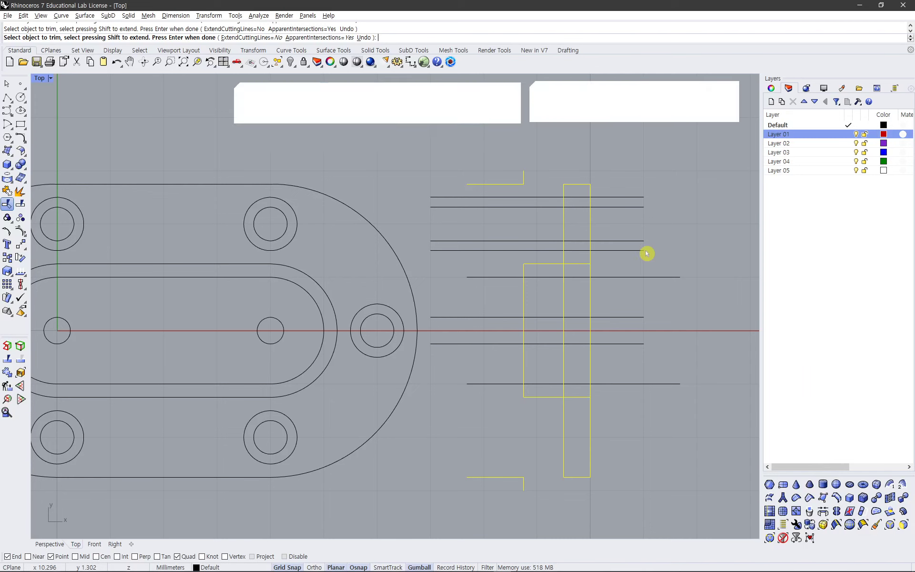
{"action": "left_click", "coordinate": [570, 265]}
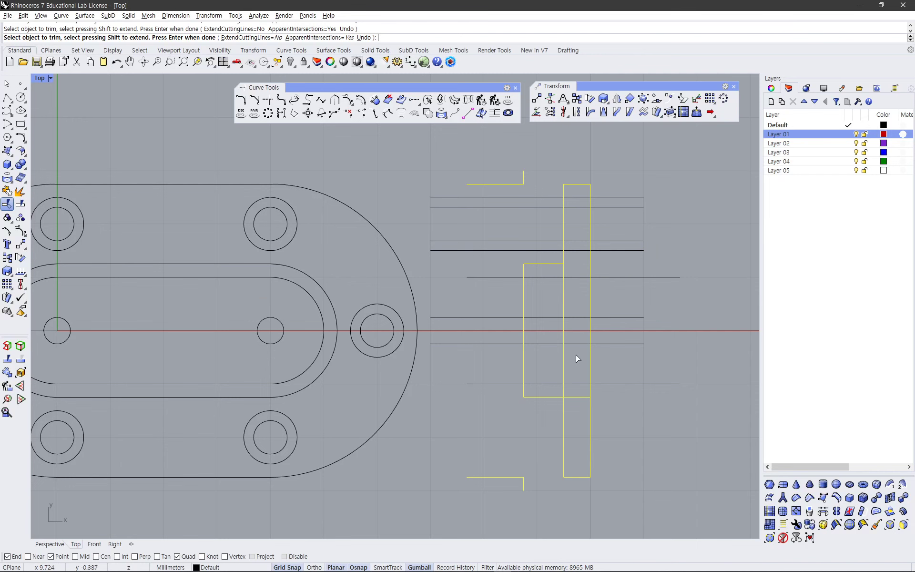
{"action": "key", "text": "alt+Tab"}
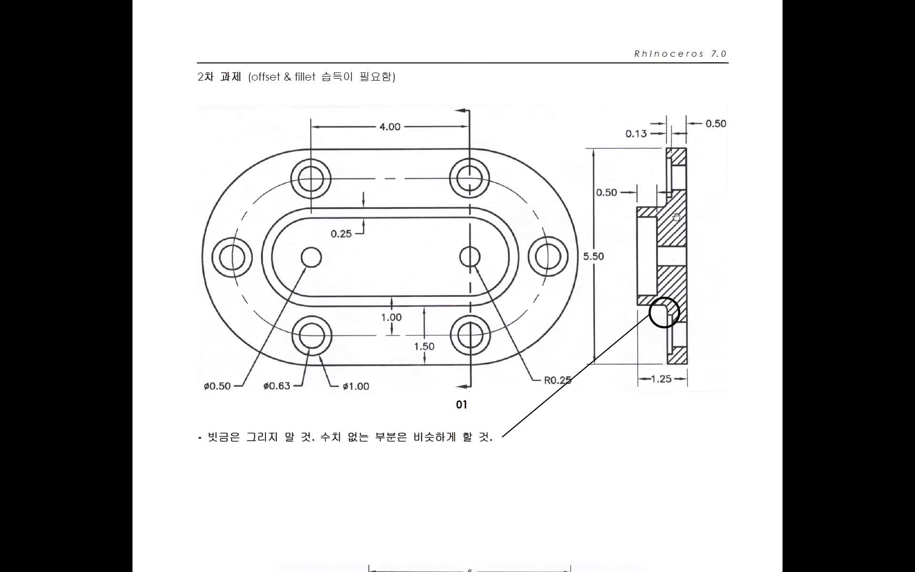
{"action": "key", "text": "alt+Tab"}
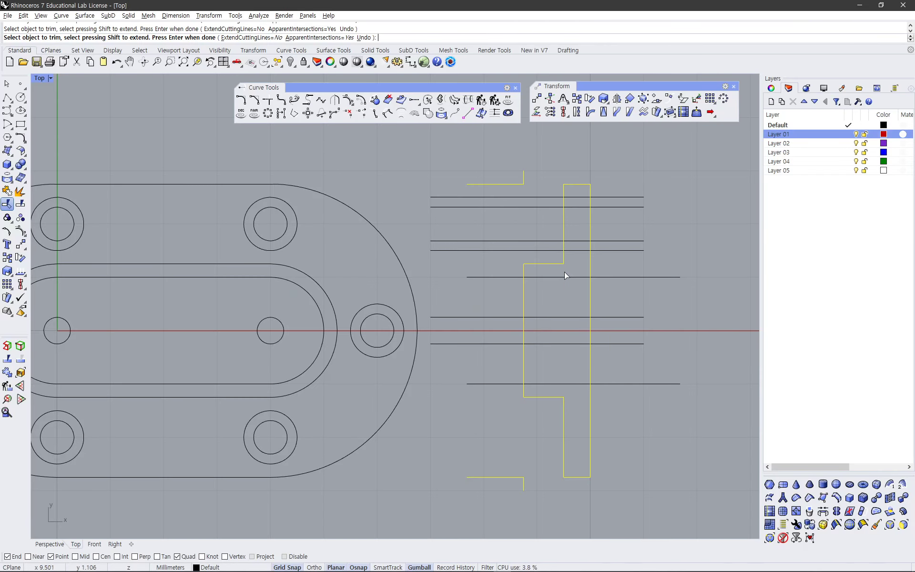
{"action": "right_click", "coordinate": [660, 357]}
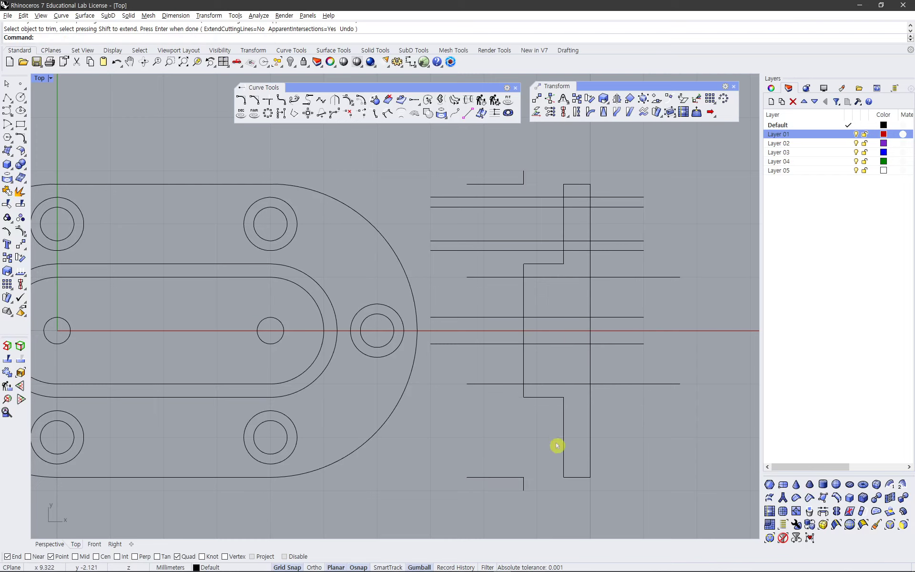
- Fillet the upper and lower inner corners between boss and flange in the section profile with a 0.1 mm radius
{"action": "scroll", "coordinate": [565, 434], "scroll_direction": "down", "scroll_amount": 2}
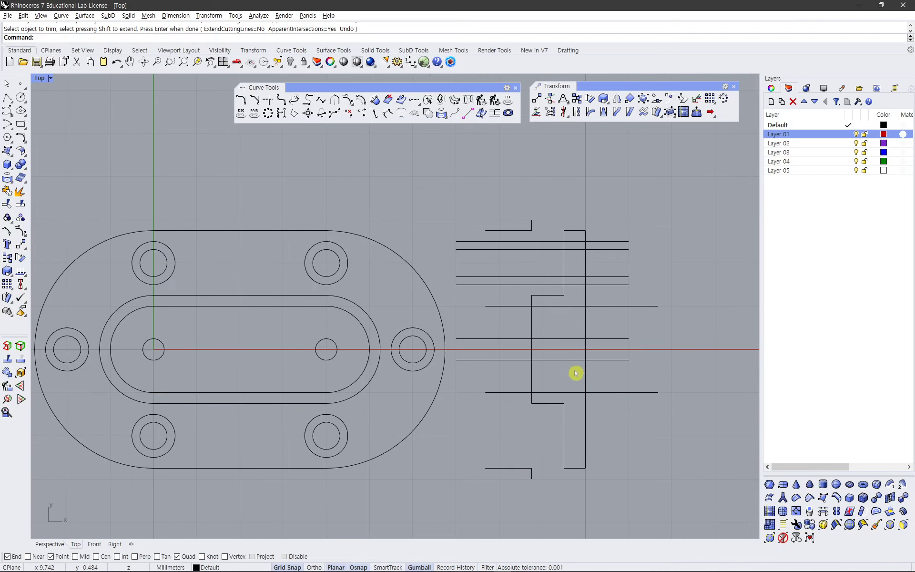
{"action": "right_click_drag", "start_coordinate": [579, 374], "coordinate": [536, 331]}
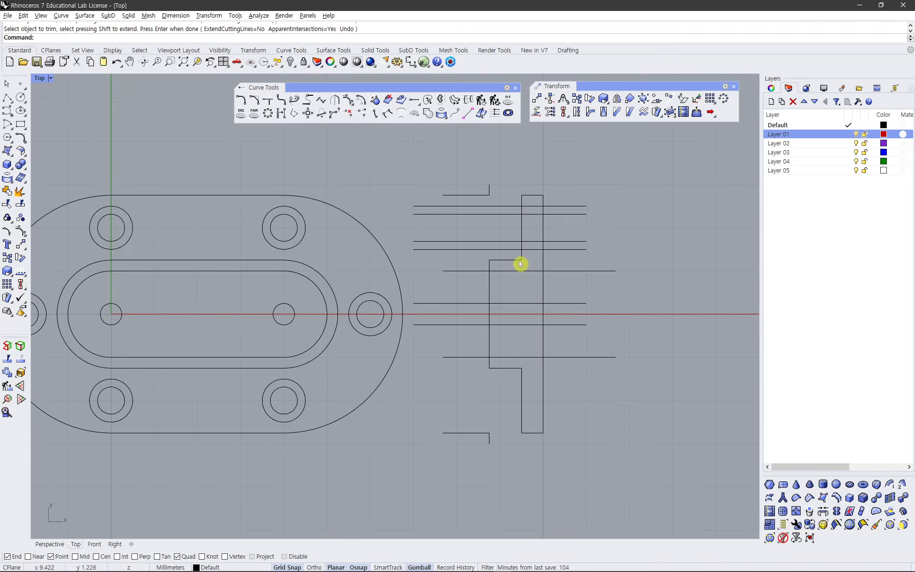
{"action": "scroll", "coordinate": [521, 263], "scroll_direction": "up", "scroll_amount": 2}
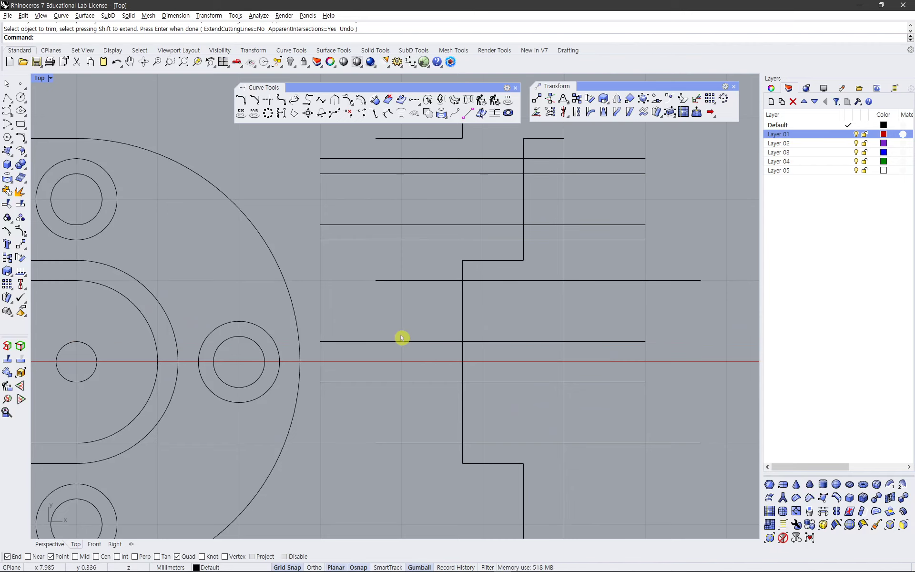
{"action": "key", "text": "alt+Tab"}
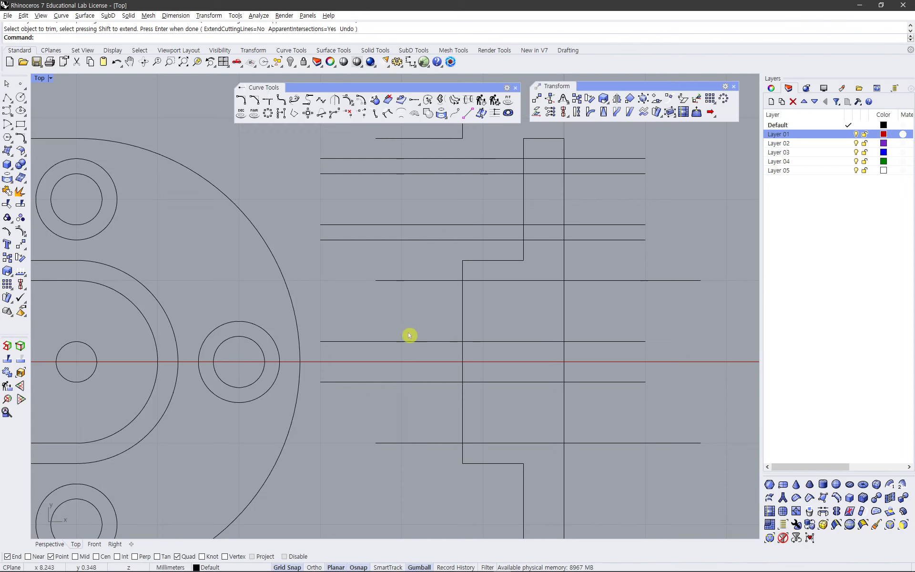
{"action": "scroll", "coordinate": [393, 333], "scroll_direction": "down", "scroll_amount": 3}
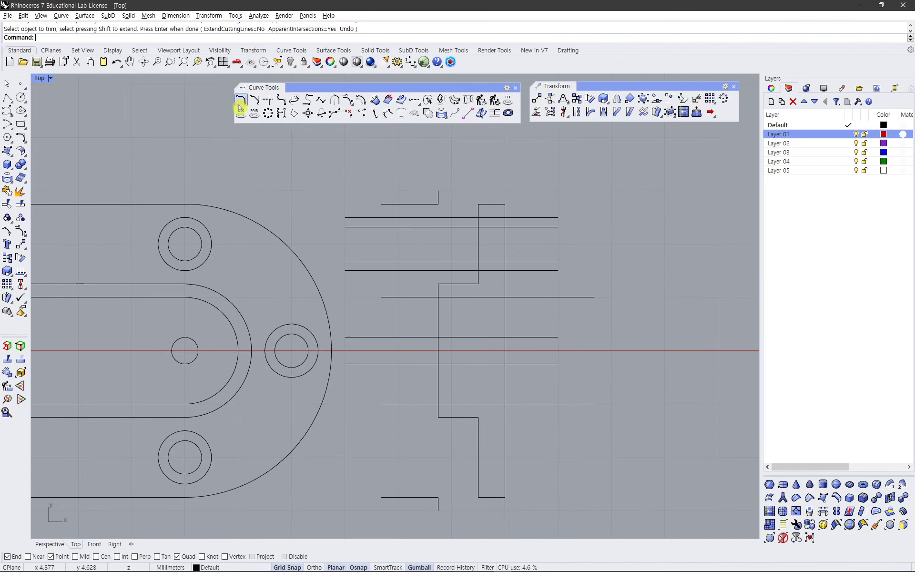
{"action": "left_click", "coordinate": [240, 100]}
{"action": "type", "text": ".1"}
{"action": "key", "text": "Return"}
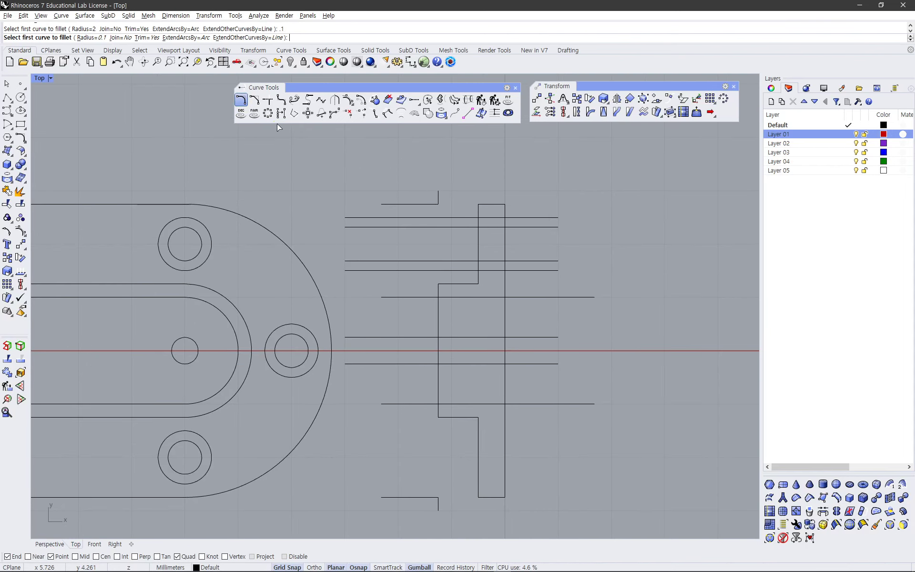
{"action": "left_click", "coordinate": [465, 283]}
{"action": "left_click", "coordinate": [478, 276]}
{"action": "right_click", "coordinate": [474, 379]}
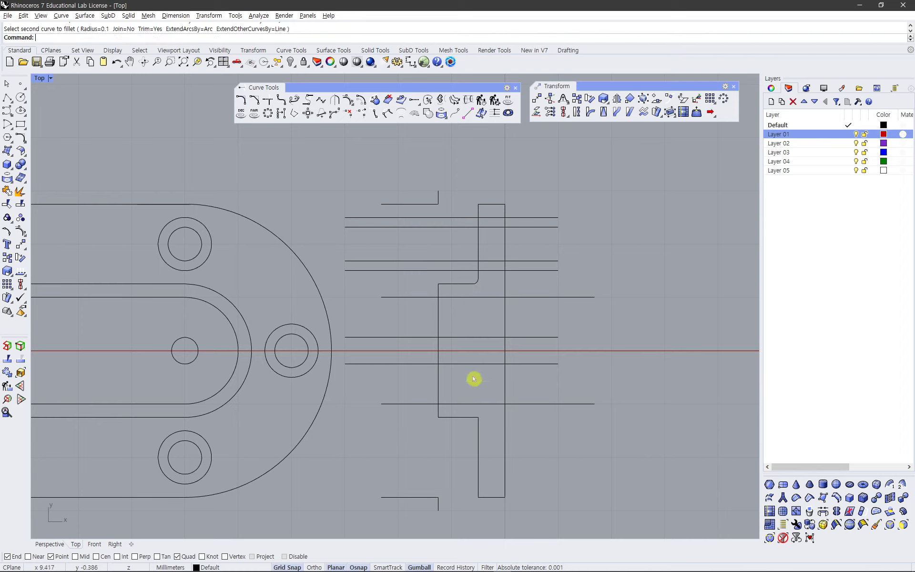
{"action": "left_click", "coordinate": [472, 419]}
{"action": "left_click", "coordinate": [477, 431]}
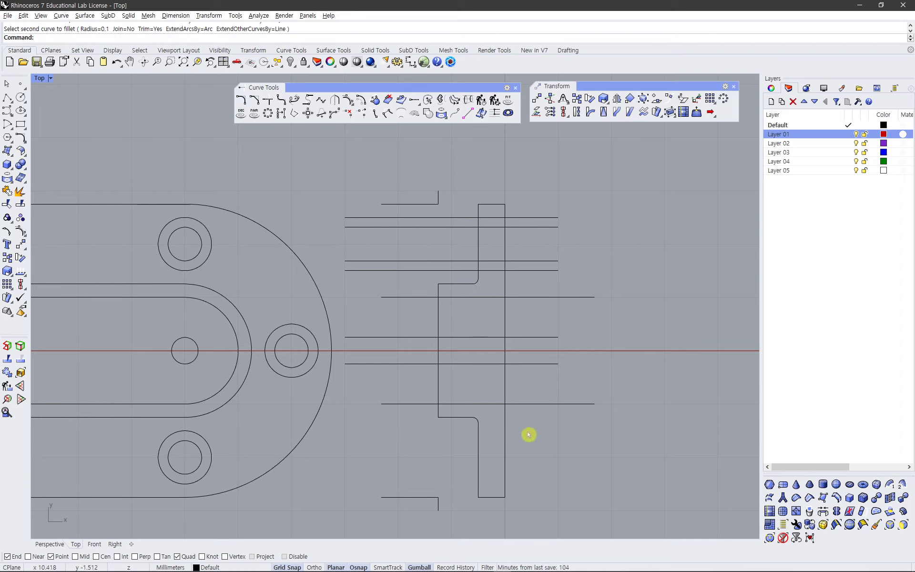
- Offset the boss's outer vertical edge 0.5 mm toward the flange, following the pocket depth in the reference drawing
{"action": "key", "text": "alt+Tab"}
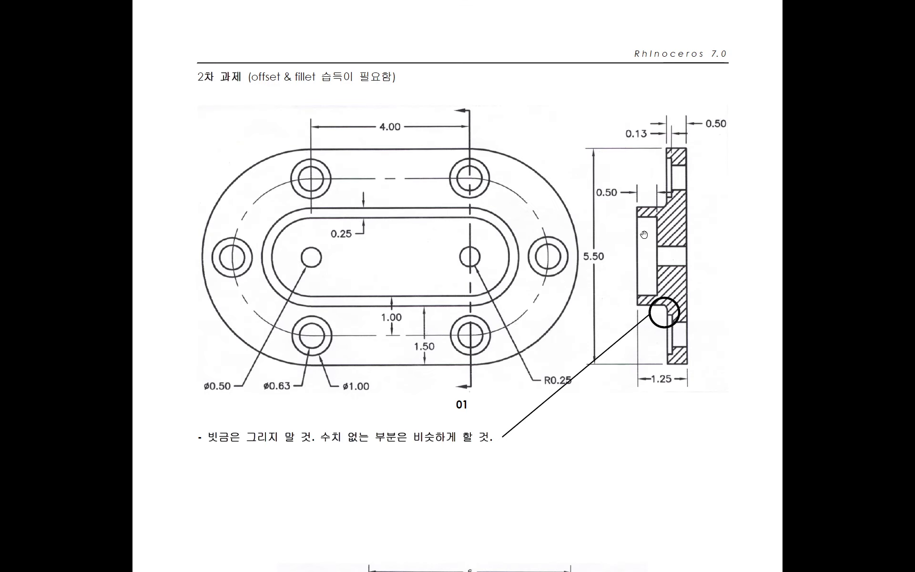
{"action": "key", "text": "alt+Tab"}
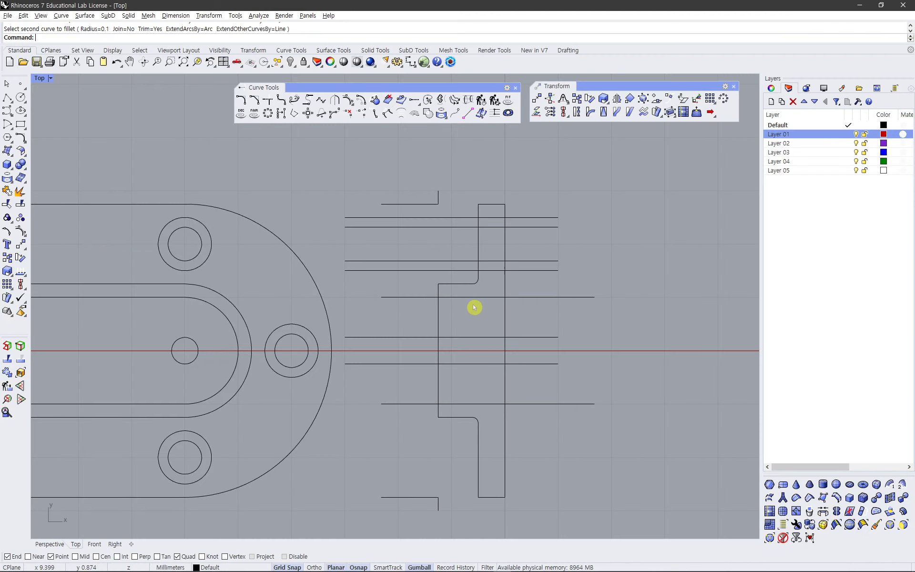
{"action": "key", "text": "alt+Tab"}
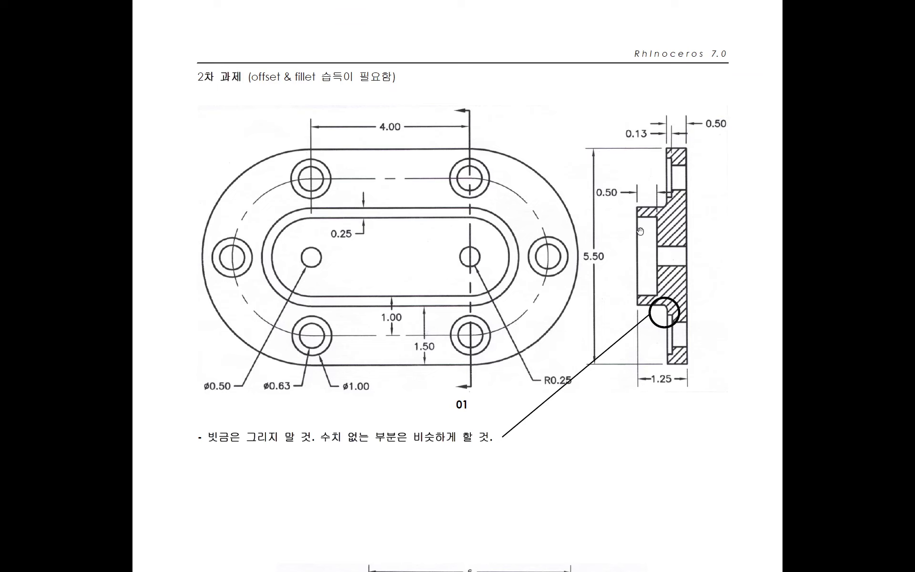
{"action": "key", "text": "alt+Tab"}
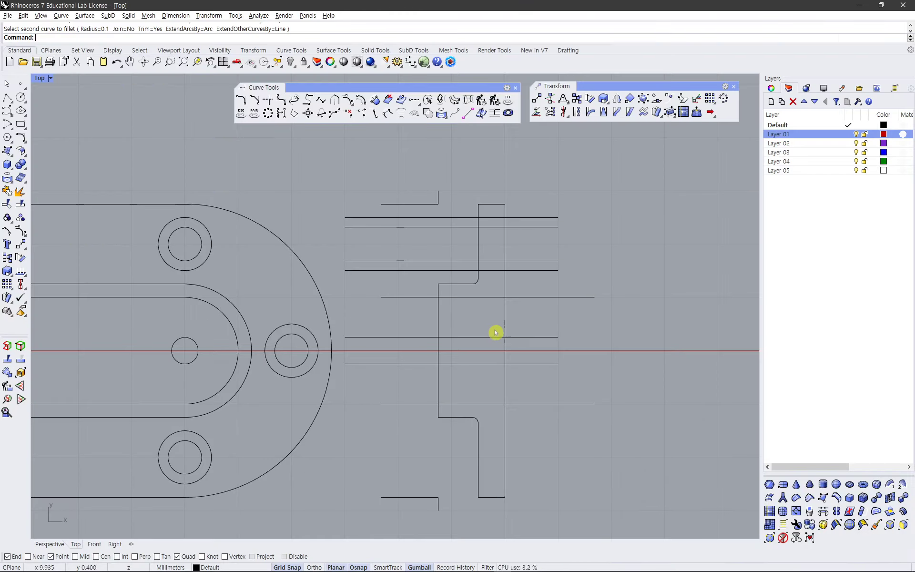
{"action": "left_click", "coordinate": [438, 318]}
{"action": "left_click", "coordinate": [361, 100]}
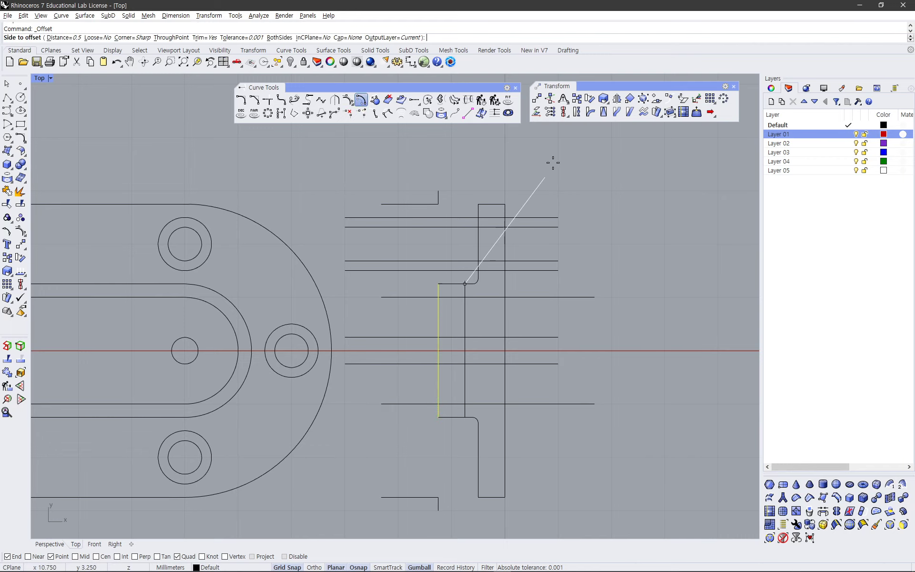
{"action": "left_click", "coordinate": [603, 274]}
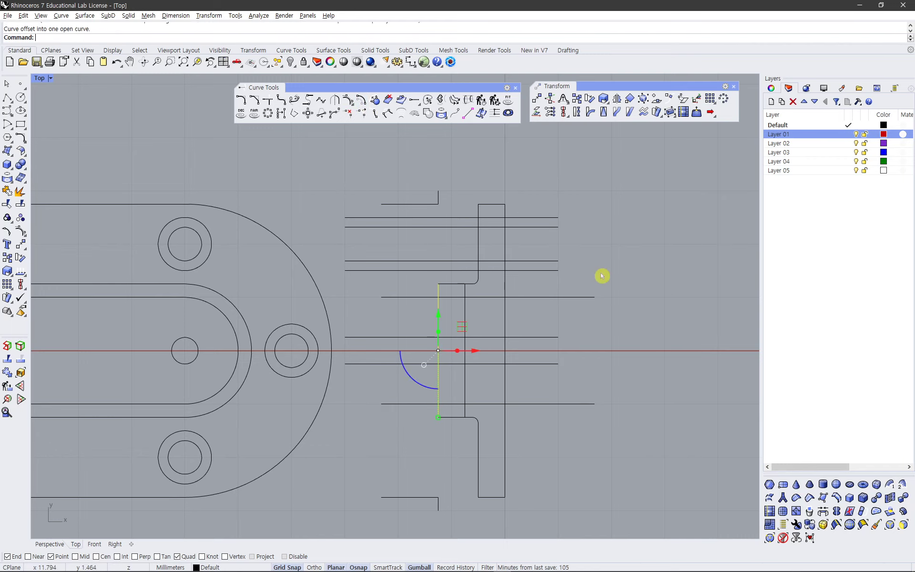
{"action": "left_click", "coordinate": [630, 325]}
- Trim the inner-slot projection lines and the pocket-depth line against each other and the boss face to form the boss pocket in the section
{"action": "key", "text": "alt+Tab"}
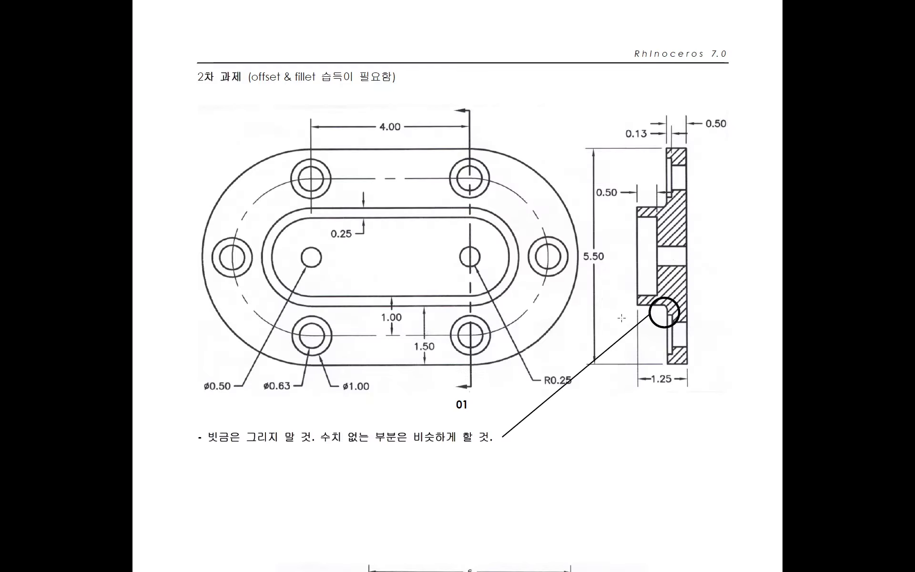
{"action": "key", "text": "alt+Tab"}
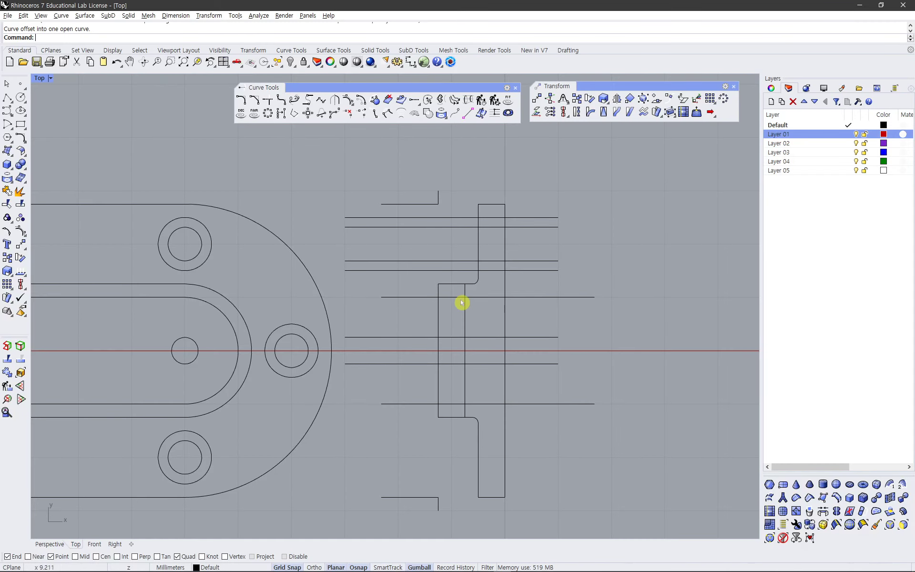
{"action": "left_click", "coordinate": [455, 297]}
{"action": "left_click", "coordinate": [465, 315], "text": "shift"}
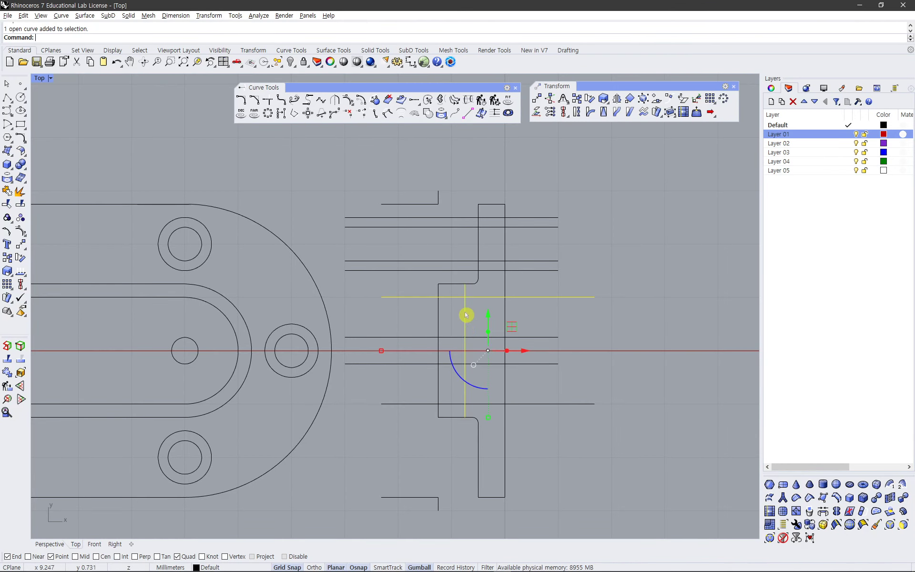
{"action": "left_click", "coordinate": [454, 404], "text": "shift"}
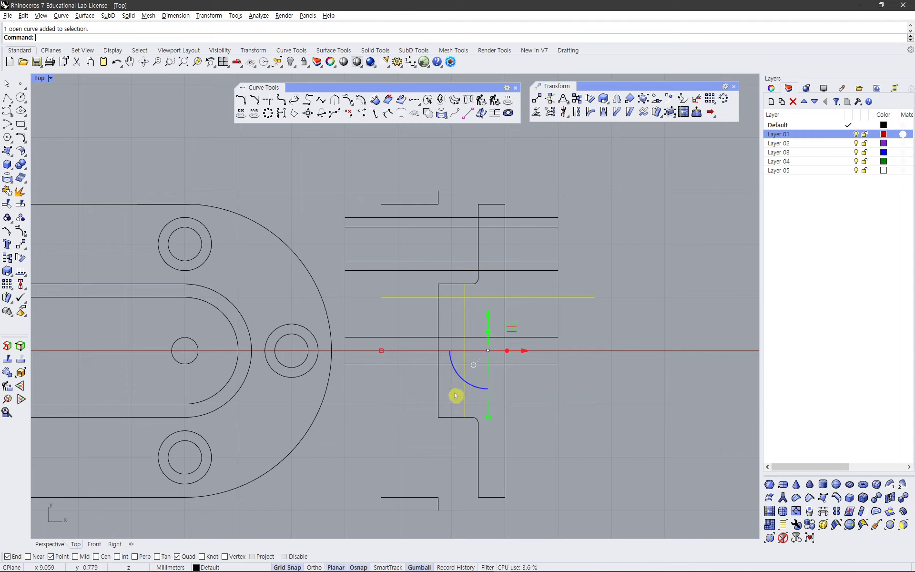
{"action": "left_click", "coordinate": [438, 315], "text": "shift"}
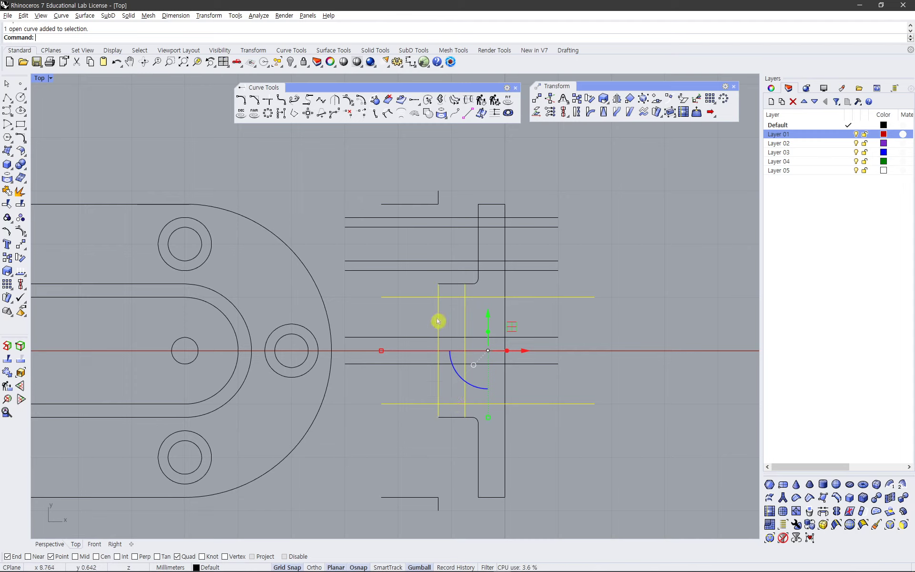
{"action": "left_click", "coordinate": [8, 204]}
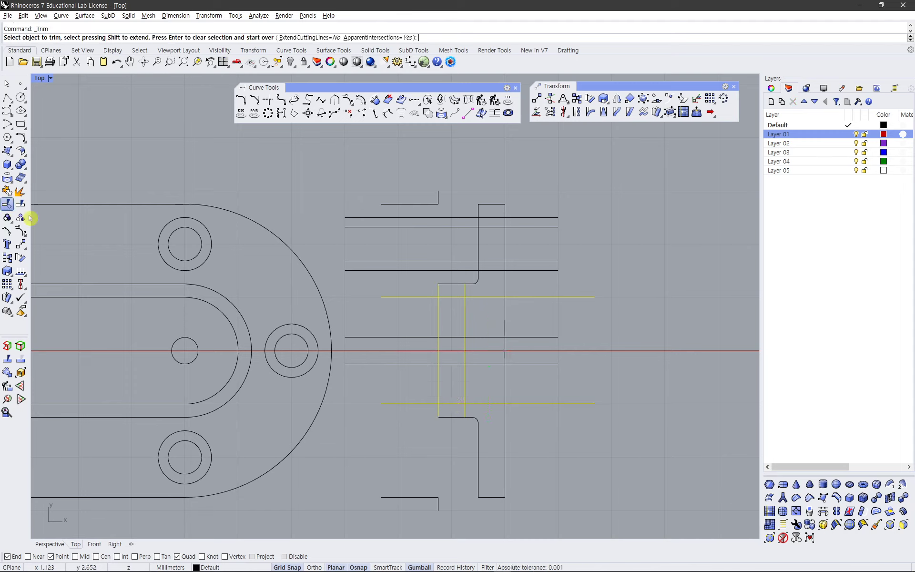
{"action": "left_click", "coordinate": [409, 297]}
{"action": "left_click", "coordinate": [409, 405]}
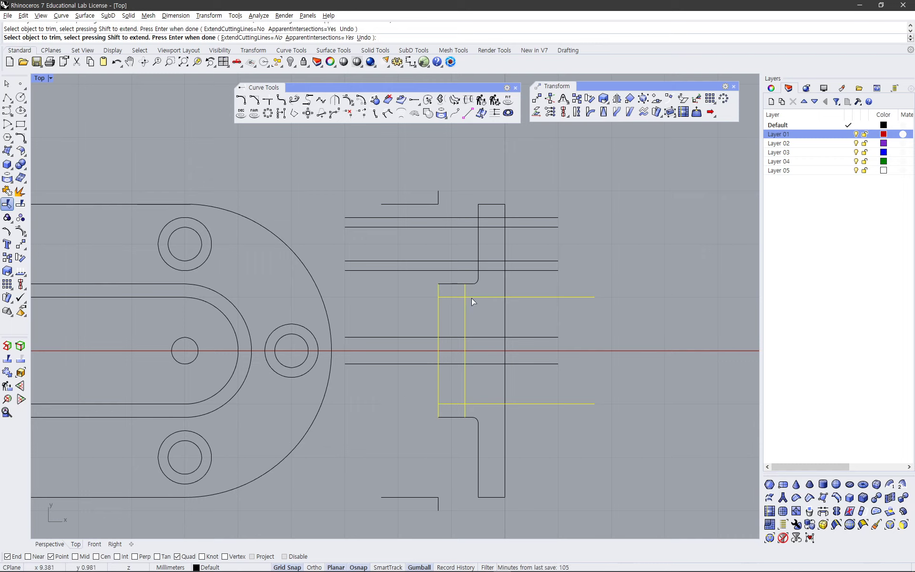
{"action": "left_click", "coordinate": [476, 403]}
{"action": "right_click", "coordinate": [403, 417]}
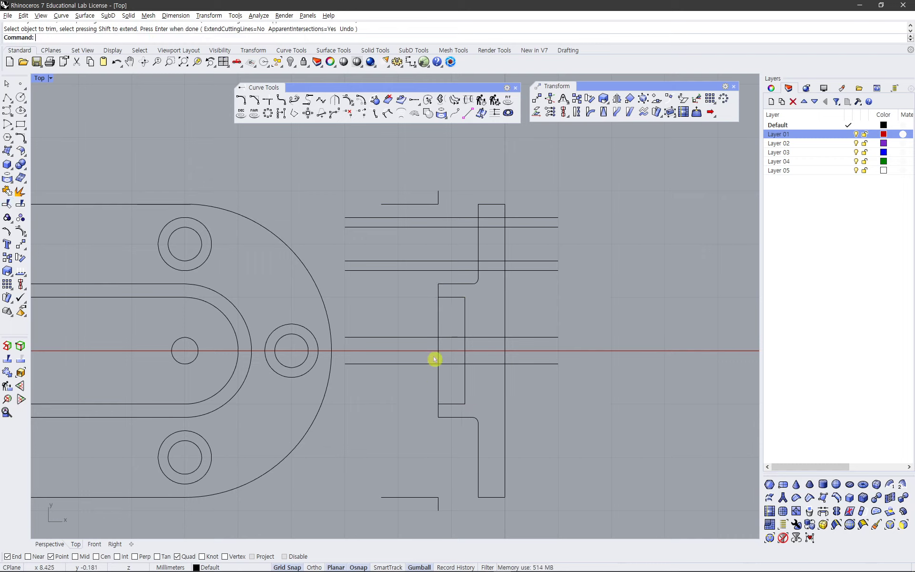
- Trim the centre-hole projection lines to the span between the pocket floor and the flange's back face, following the reference drawing
{"action": "key", "text": "alt+Tab"}
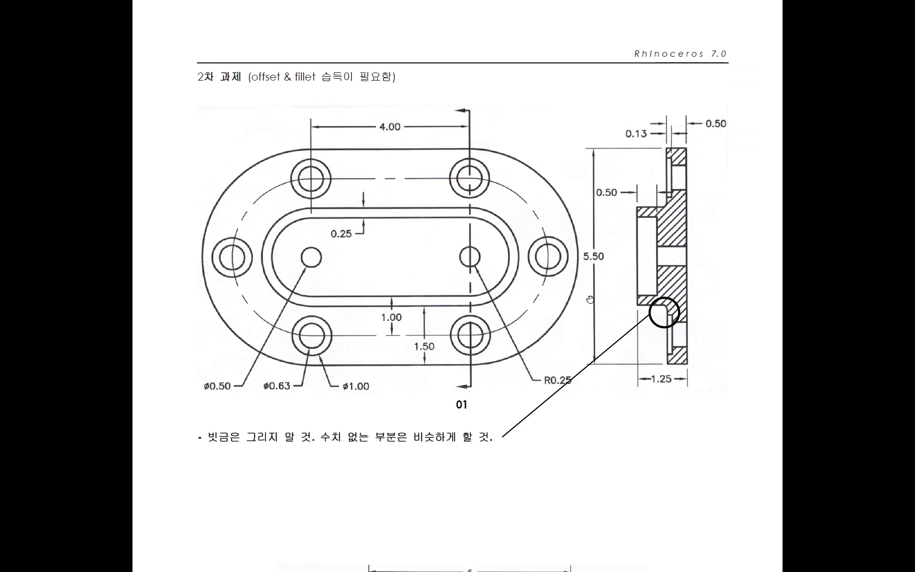
{"action": "key", "text": "alt+Tab"}
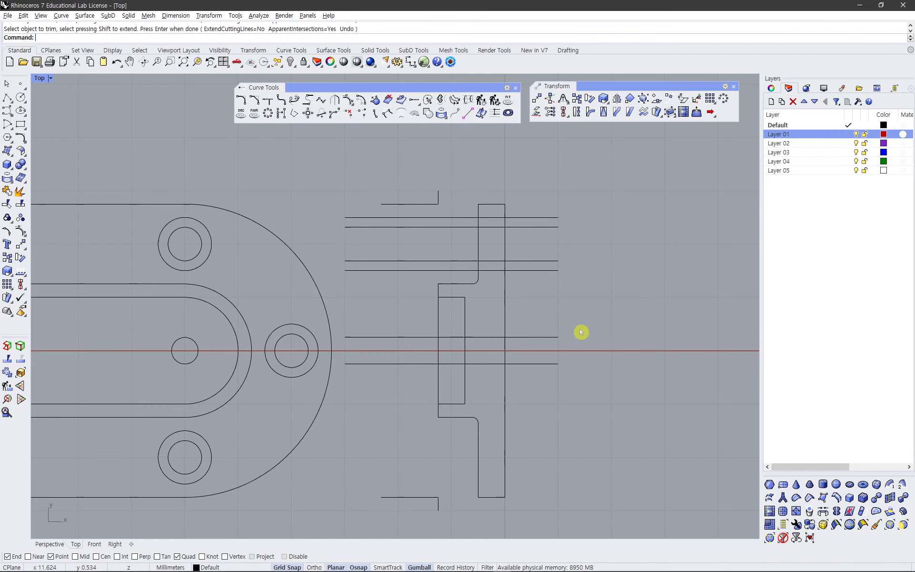
{"action": "left_click", "coordinate": [470, 325]}
{"action": "left_click", "coordinate": [505, 318], "text": "shift"}
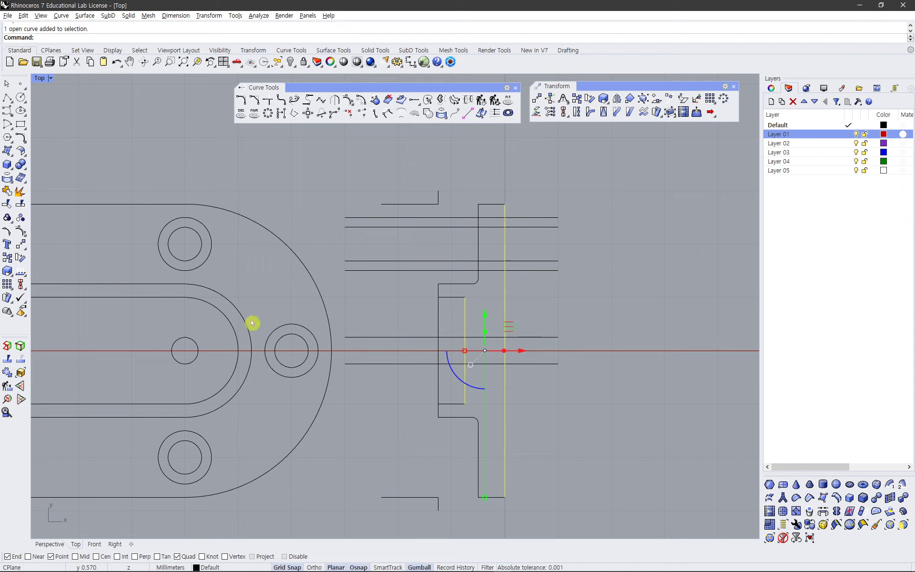
{"action": "left_click", "coordinate": [7, 204]}
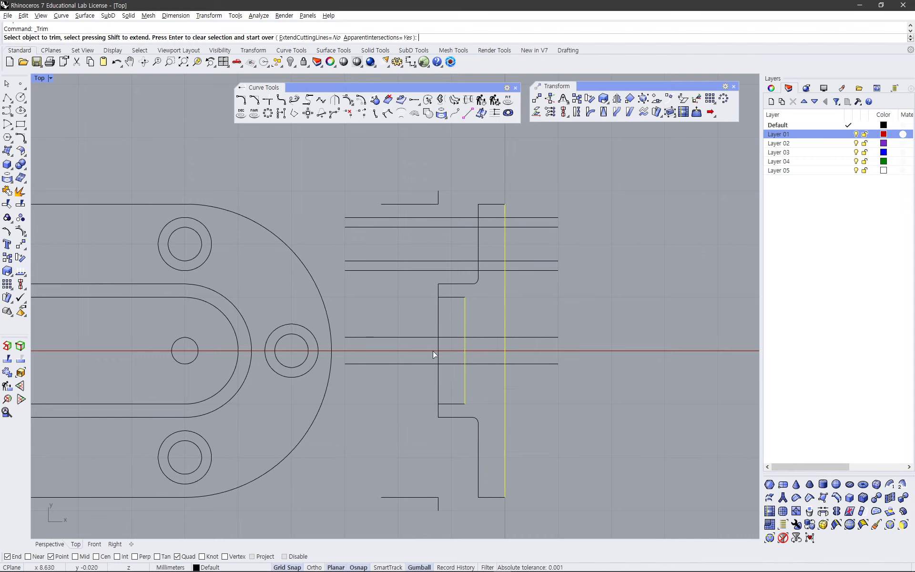
{"action": "left_click", "coordinate": [456, 337]}
{"action": "left_click", "coordinate": [454, 364]}
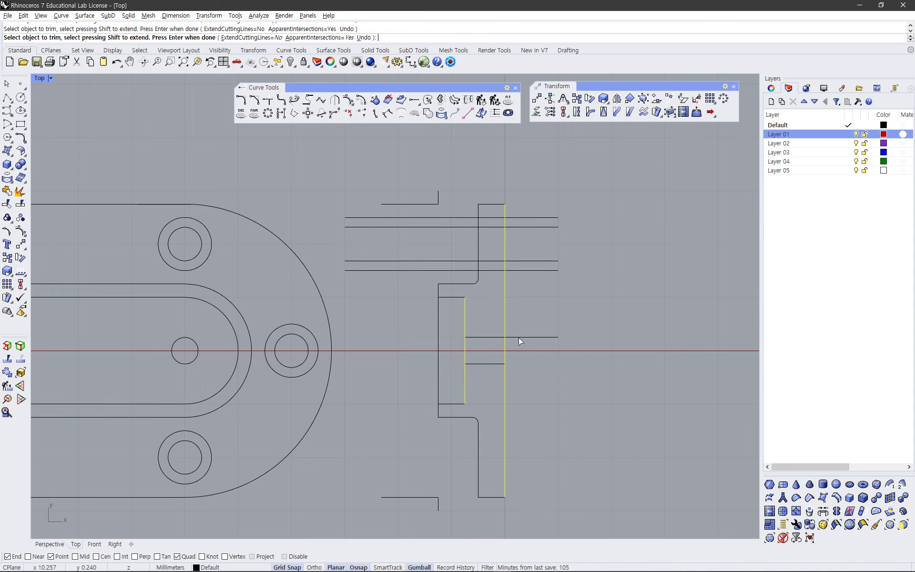
{"action": "right_click", "coordinate": [556, 329]}
{"action": "left_click", "coordinate": [575, 315]}
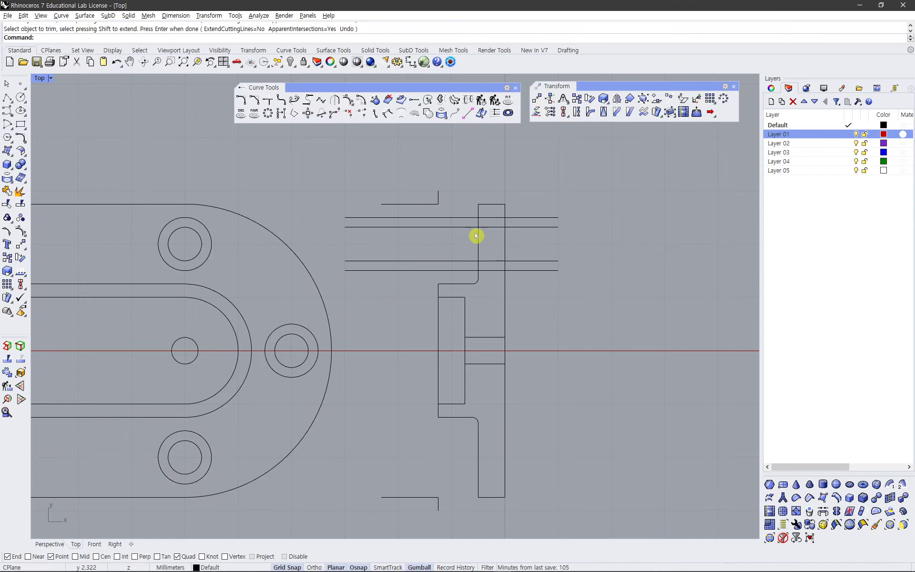
- Offset the upper flange's boss-side edge 0.13 mm toward the back face for the counterbore depth
{"action": "left_click", "coordinate": [478, 248]}
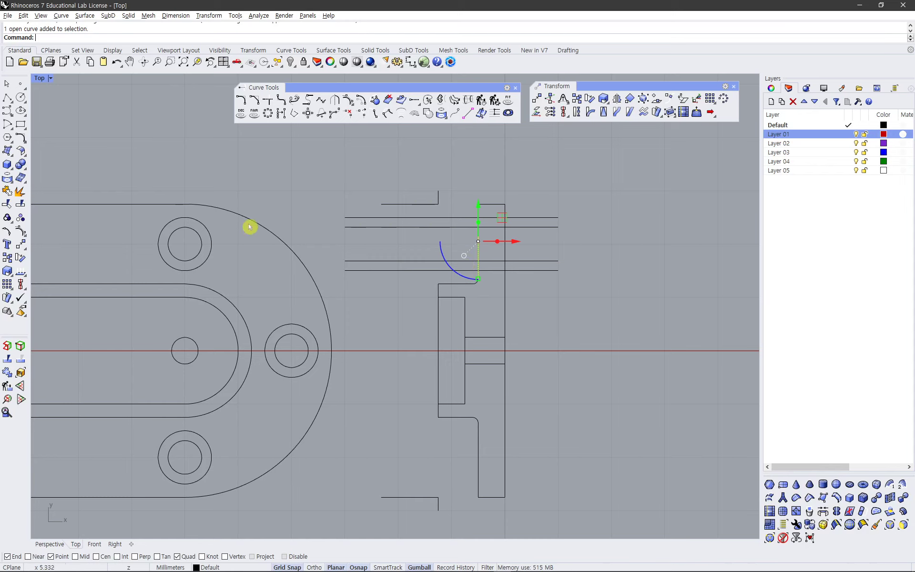
{"action": "left_click", "coordinate": [361, 101]}
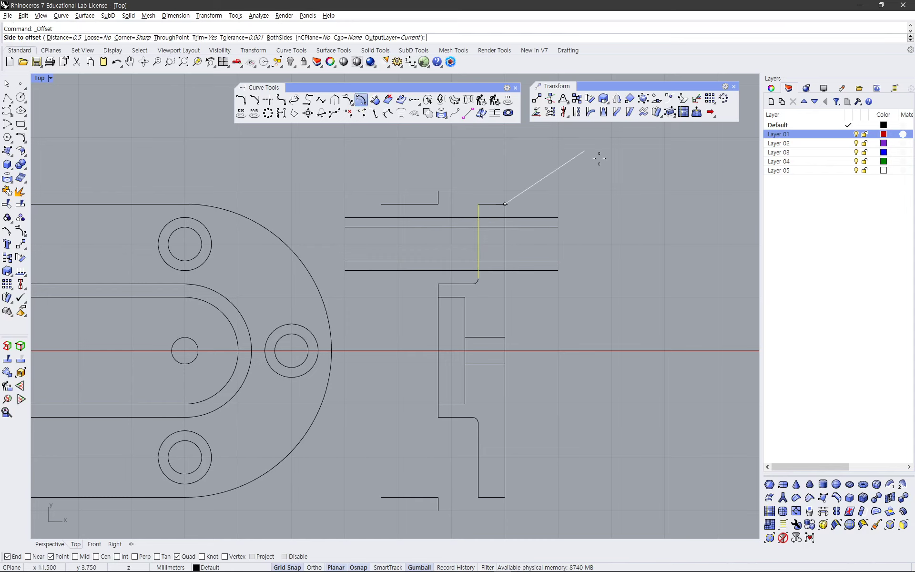
{"action": "left_click", "coordinate": [600, 159]}
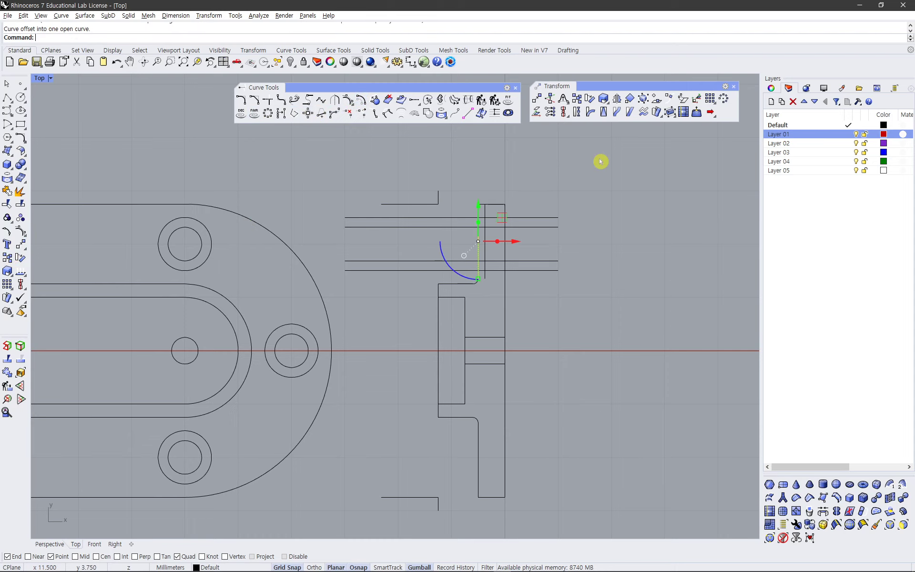
- With the flange edges, counterbore-depth line and four bolt-hole projection lines as cutters, trim the inner hole lines outside the back face and within the counterbore
{"action": "scroll", "coordinate": [529, 217], "scroll_direction": "up", "scroll_amount": 2}
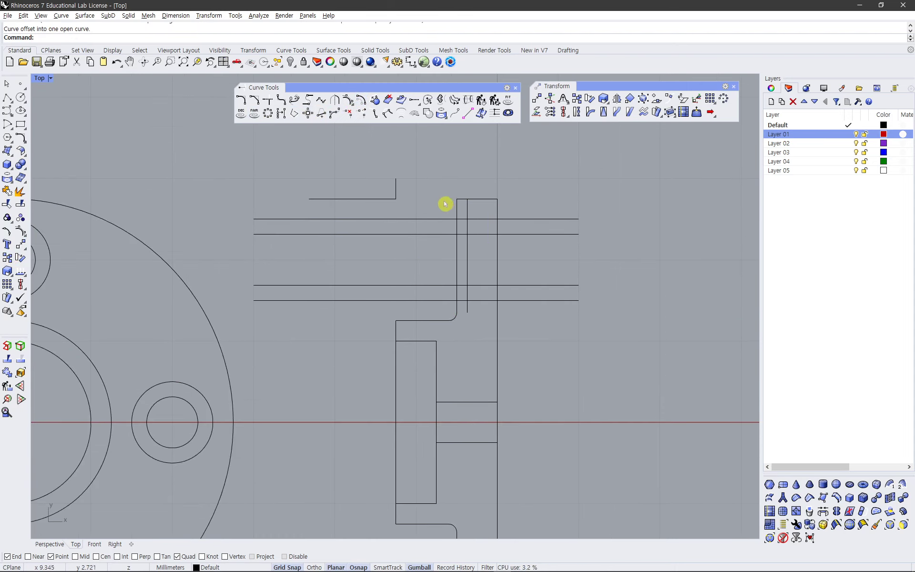
{"action": "left_click_drag", "start_coordinate": [443, 205], "coordinate": [429, 246]}
{"action": "left_click", "coordinate": [464, 260]}
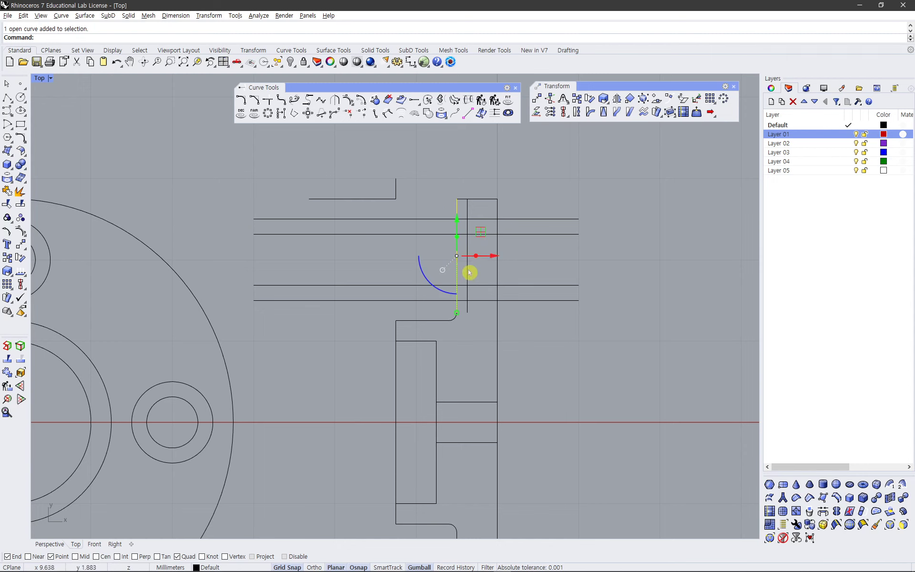
{"action": "key", "text": "alt+Tab"}
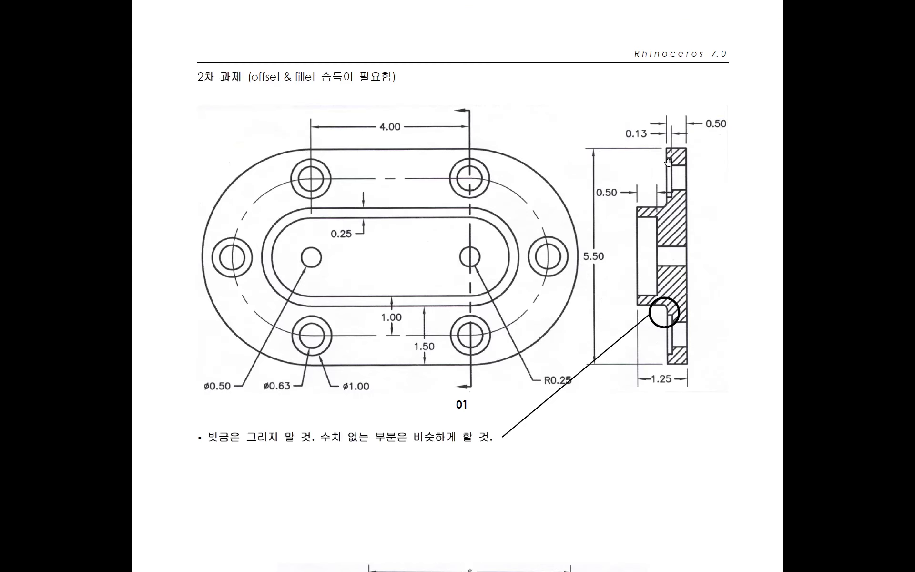
{"action": "key", "text": "alt+Tab"}
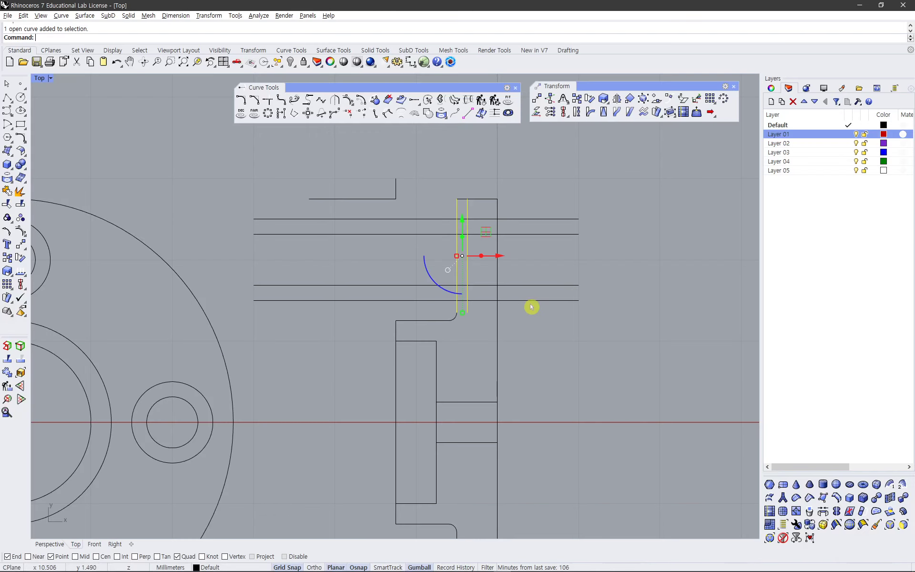
{"action": "left_click", "coordinate": [516, 235], "text": "shift"}
{"action": "left_click", "coordinate": [518, 285], "text": "shift"}
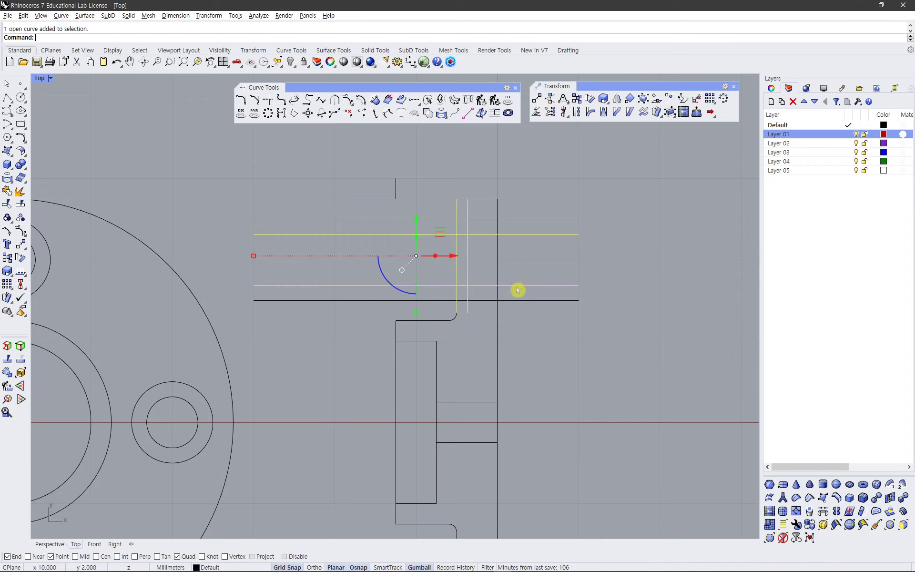
{"action": "left_click", "coordinate": [497, 264], "text": "shift"}
{"action": "left_click", "coordinate": [427, 219], "text": "shift"}
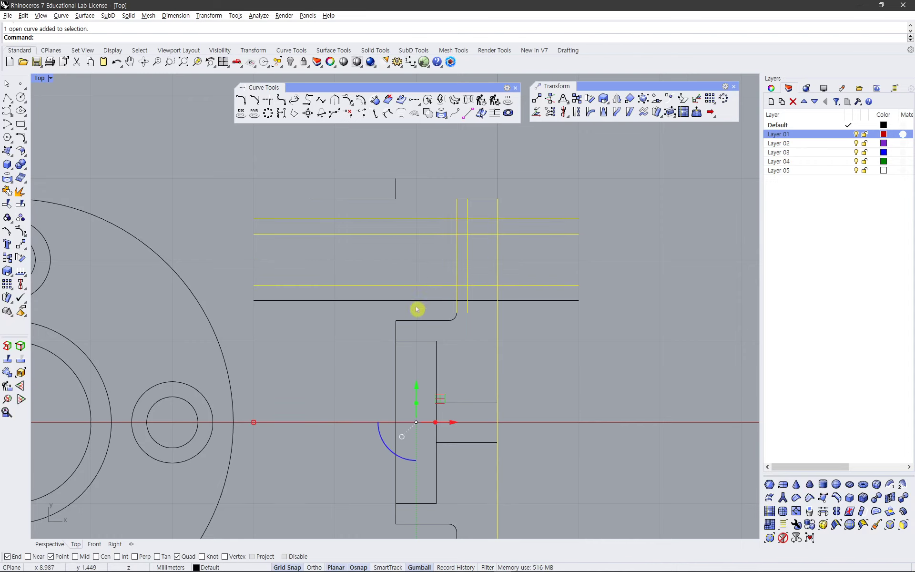
{"action": "left_click", "coordinate": [488, 301], "text": "shift"}
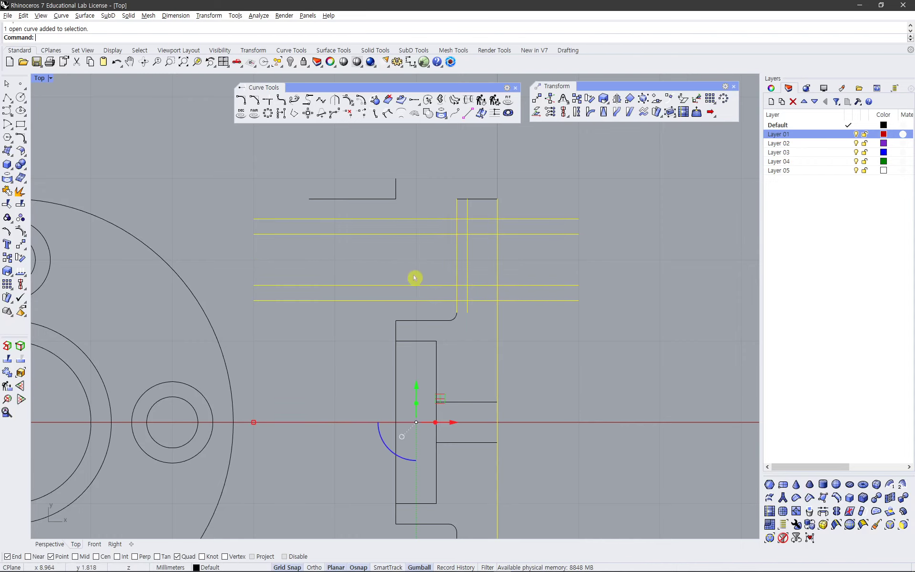
{"action": "scroll", "coordinate": [414, 276], "scroll_direction": "up", "scroll_amount": 4}
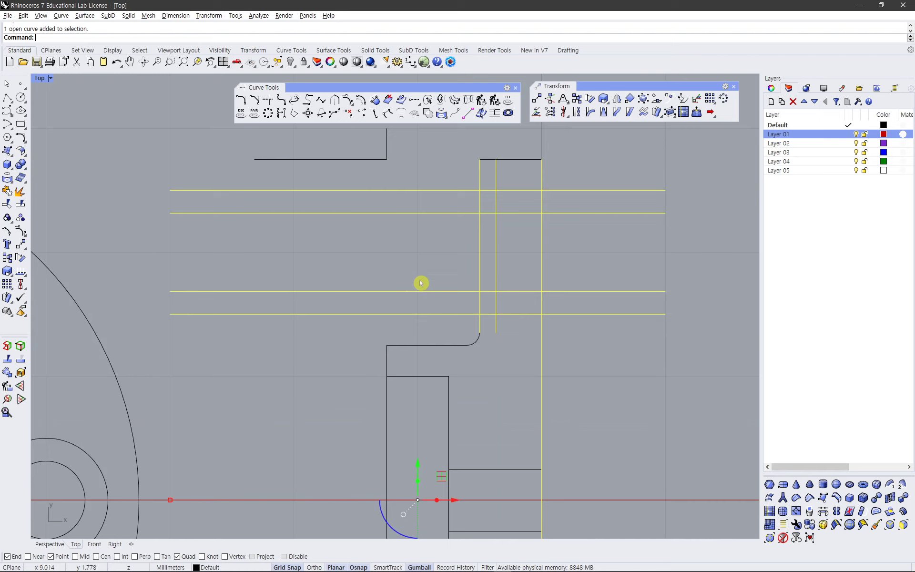
{"action": "left_click", "coordinate": [6, 204]}
{"action": "key", "text": "alt+Tab"}
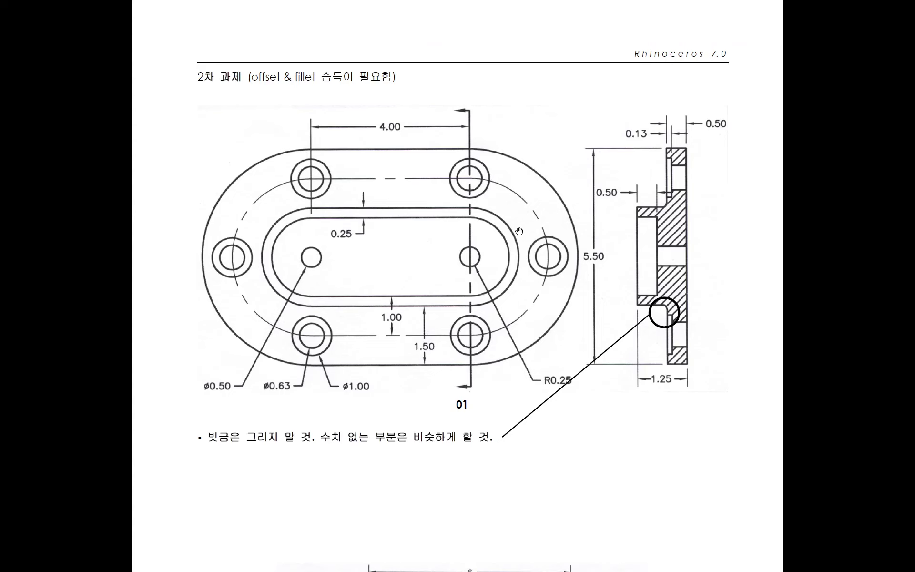
{"action": "key", "text": "alt+Tab"}
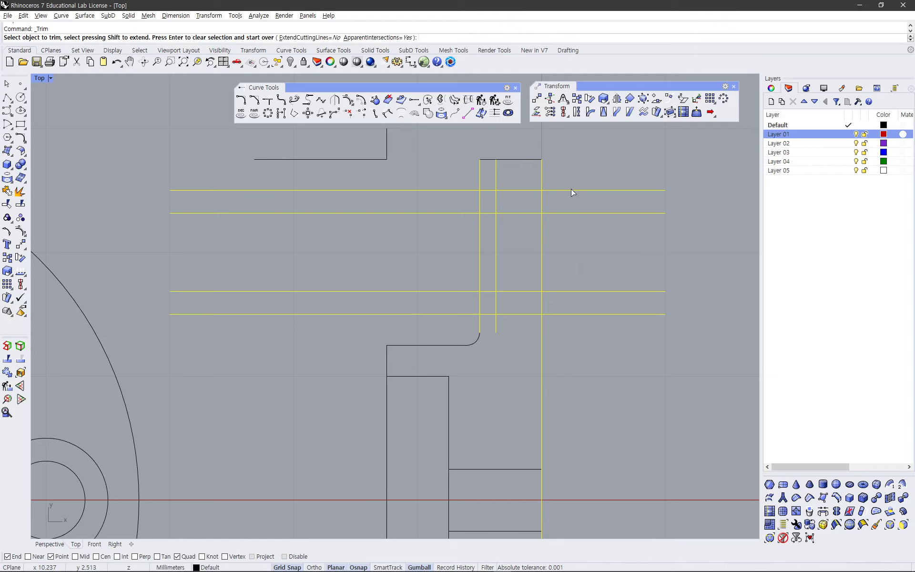
{"action": "left_click", "coordinate": [577, 213]}
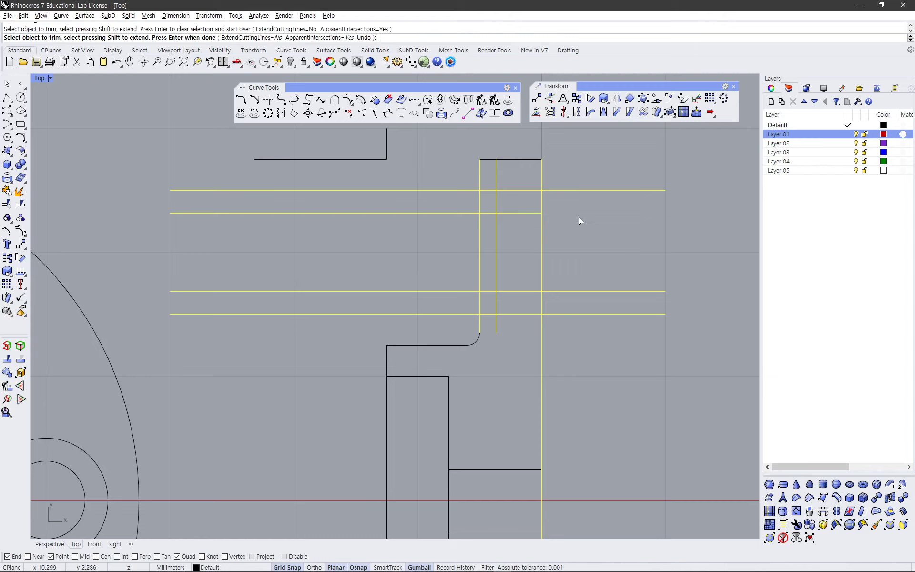
{"action": "left_click", "coordinate": [571, 292]}
{"action": "left_click", "coordinate": [490, 291]}
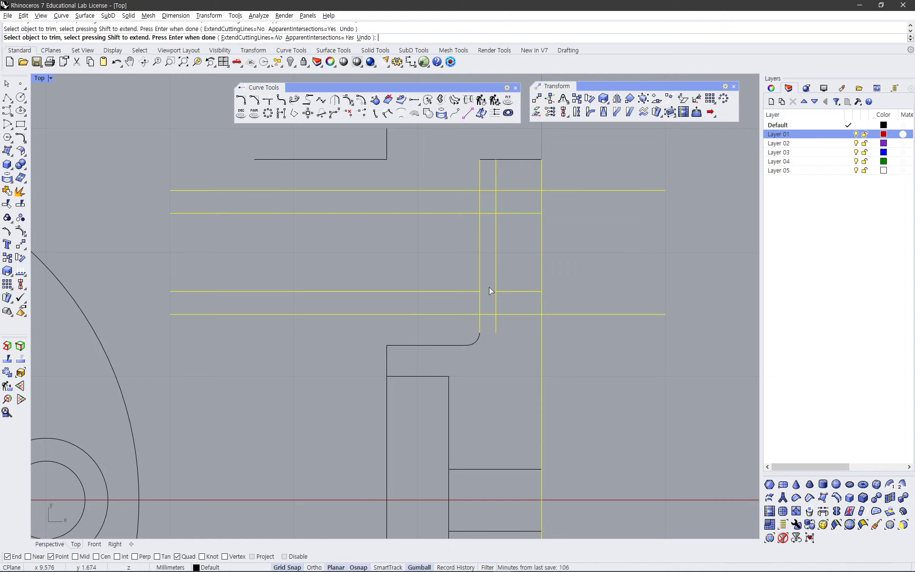
{"action": "left_click", "coordinate": [487, 214]}
- Trim the counterbore's projection lines to the span between flange edge and depth line, and cut the depth line's ends back to them
{"action": "left_click", "coordinate": [459, 191]}
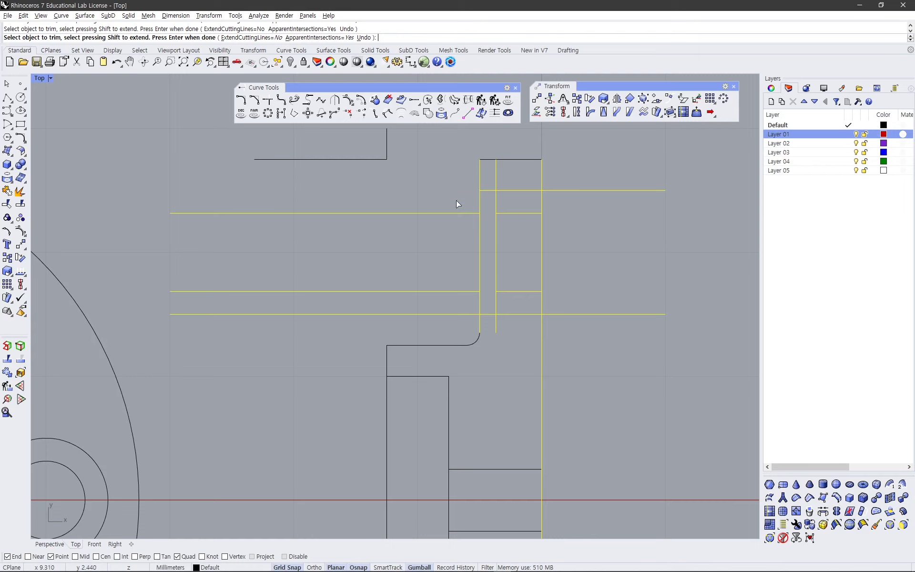
{"action": "left_click", "coordinate": [448, 314]}
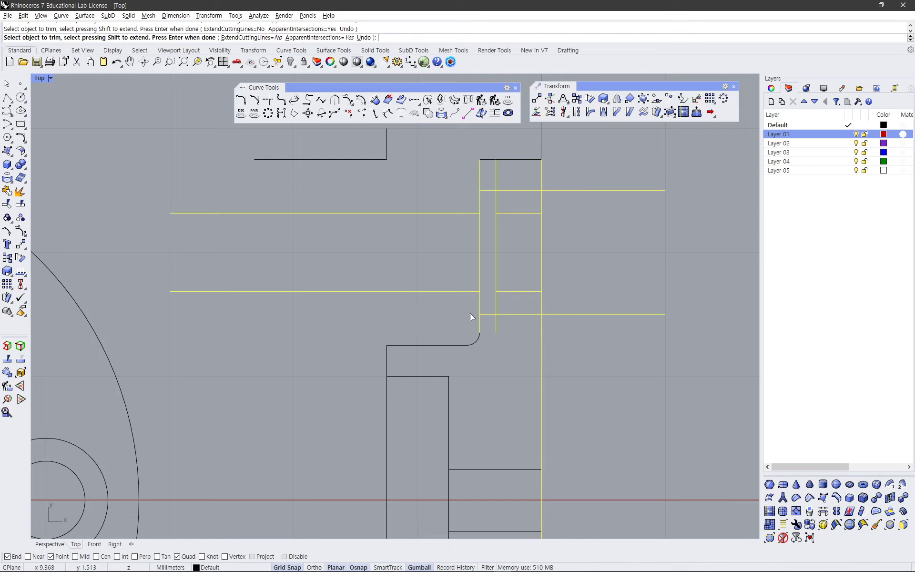
{"action": "left_click", "coordinate": [505, 314]}
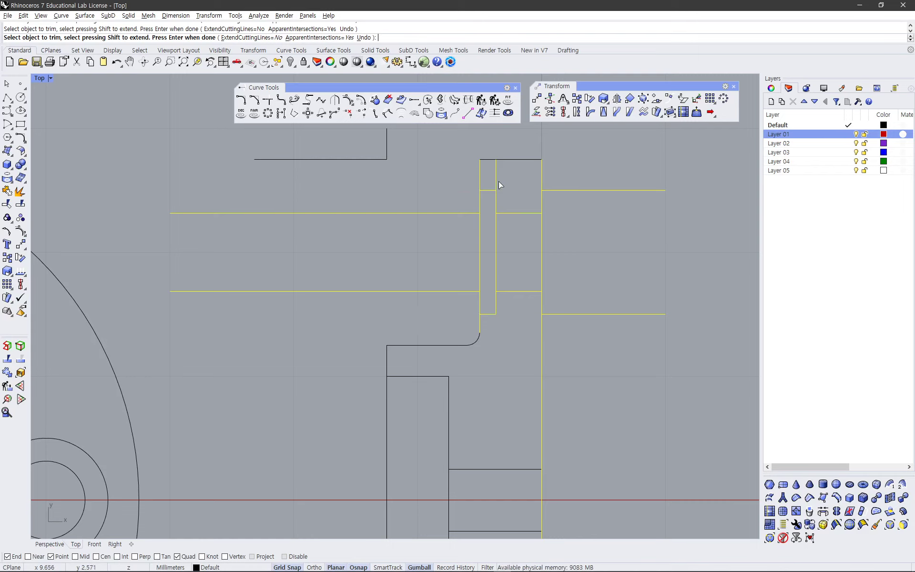
{"action": "key", "text": "Return"}
- Delete the leftover bolt-hole projection segments on both sides of the upper flange
{"action": "left_click_drag", "start_coordinate": [433, 180], "coordinate": [375, 309]}
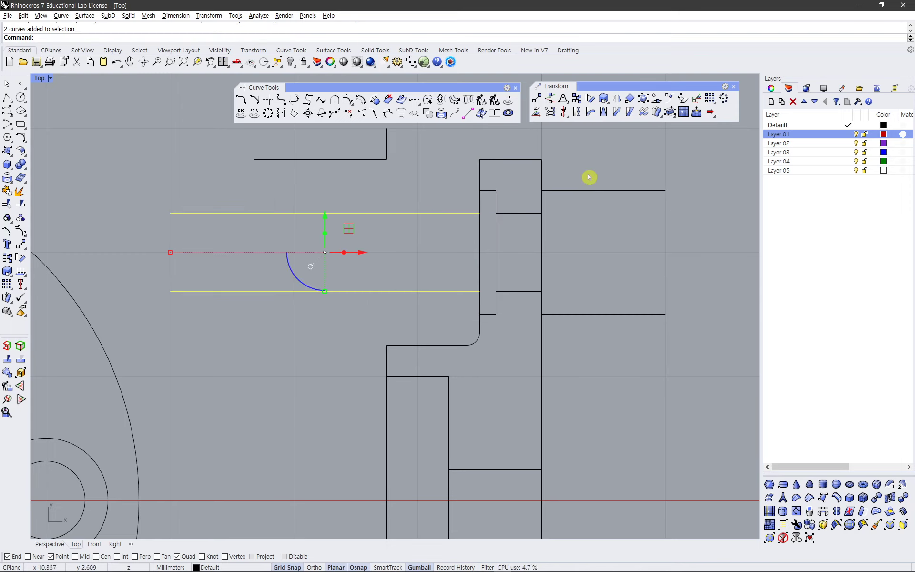
{"action": "left_click_drag", "start_coordinate": [614, 169], "coordinate": [592, 356]}
{"action": "key", "text": "Delete"}
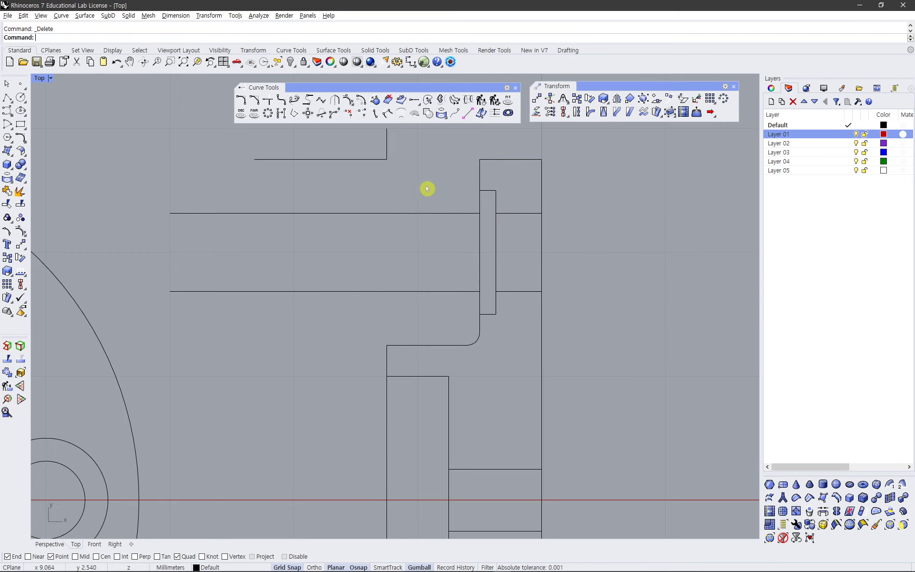
{"action": "scroll", "coordinate": [392, 246], "scroll_direction": "down", "scroll_amount": 3}
{"action": "scroll", "coordinate": [322, 211], "scroll_direction": "down", "scroll_amount": 2}
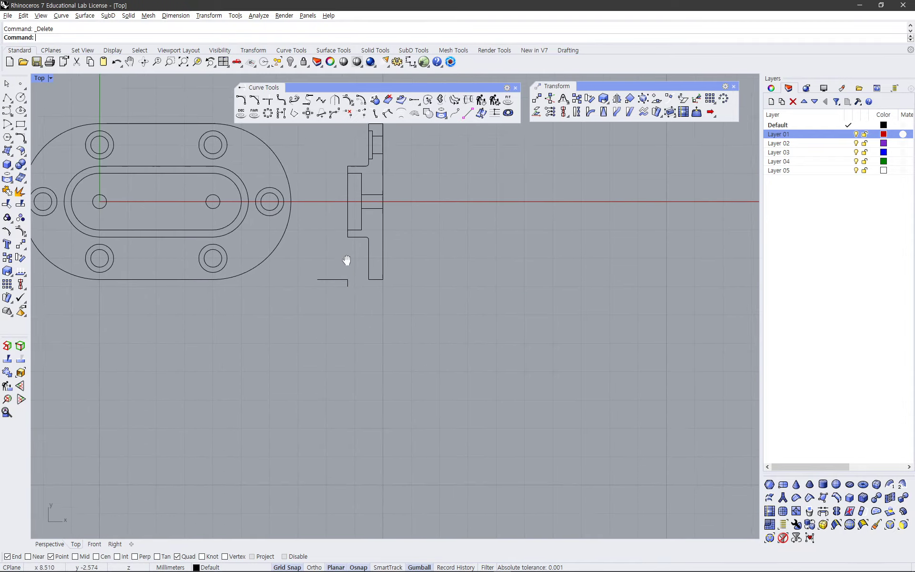
- Delete the two leftover curve segments below the section profile
{"action": "left_click_drag", "start_coordinate": [321, 278], "coordinate": [293, 252]}
{"action": "scroll", "coordinate": [310, 280], "scroll_direction": "down", "scroll_amount": 1}
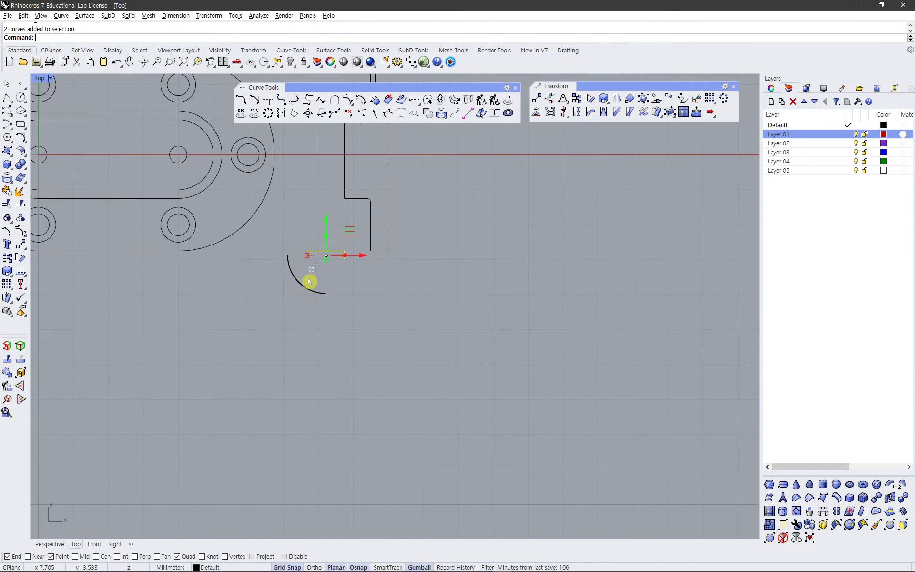
{"action": "key", "text": "Delete"}
{"action": "scroll", "coordinate": [309, 283], "scroll_direction": "down", "scroll_amount": 2}
{"action": "right_click_drag", "start_coordinate": [309, 282], "coordinate": [382, 337]}
{"action": "scroll", "coordinate": [401, 256], "scroll_direction": "up", "scroll_amount": 5}
{"action": "right_click_drag", "start_coordinate": [400, 255], "coordinate": [467, 284]}
- Check the section on the reference drawing, try mirroring the upper flange's counterbored hole lines about the X axis, and undo the mirror
{"action": "key", "text": "alt+Tab"}
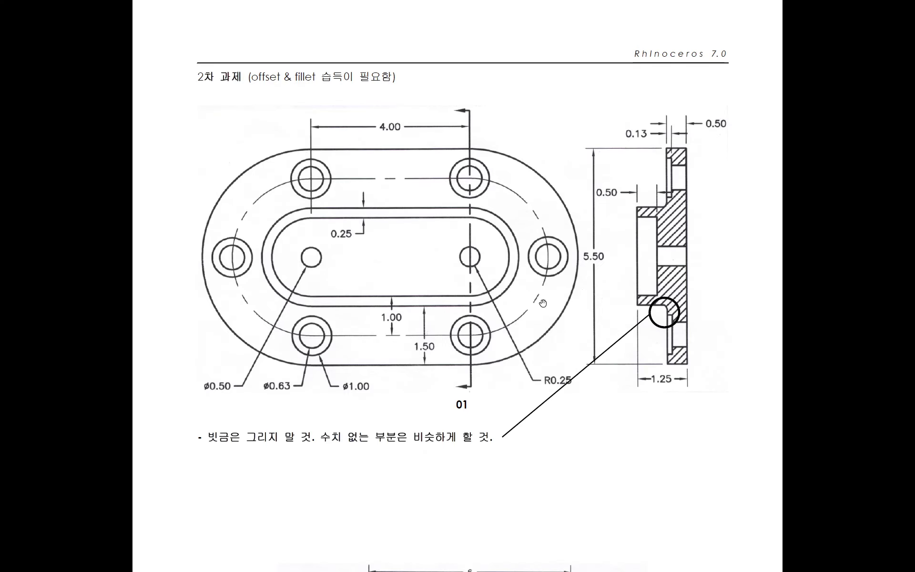
{"action": "key", "text": "alt+Tab"}
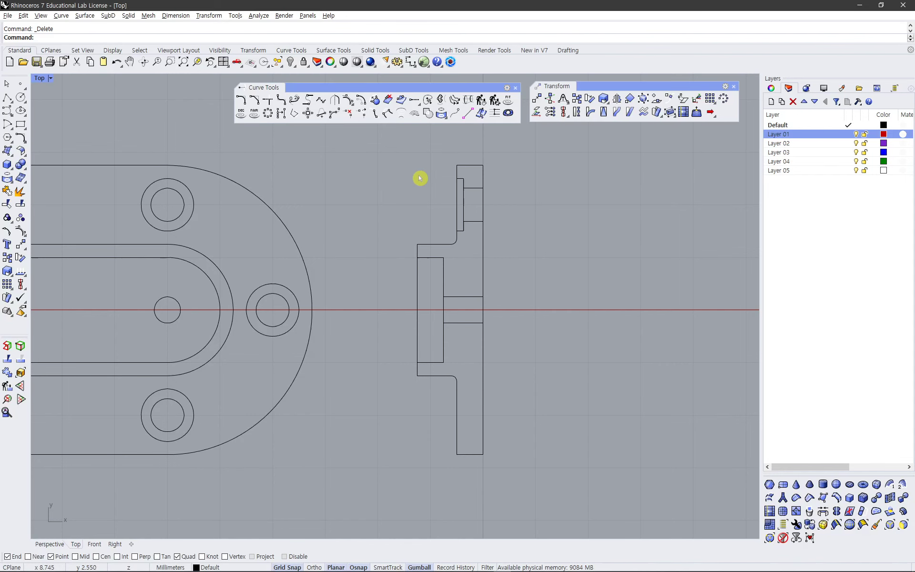
{"action": "left_click_drag", "start_coordinate": [422, 173], "coordinate": [496, 237]}
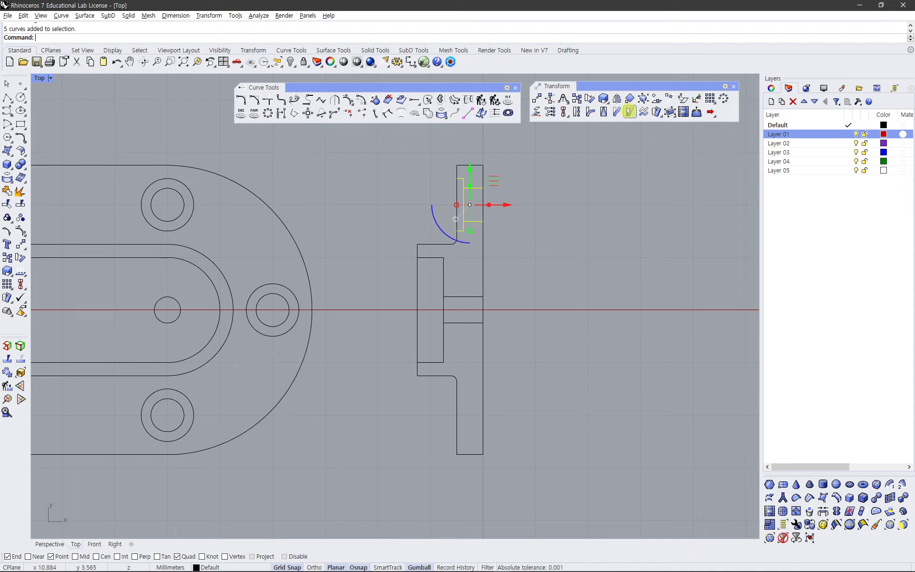
{"action": "left_click", "coordinate": [617, 99]}
{"action": "type", "text": "x"}
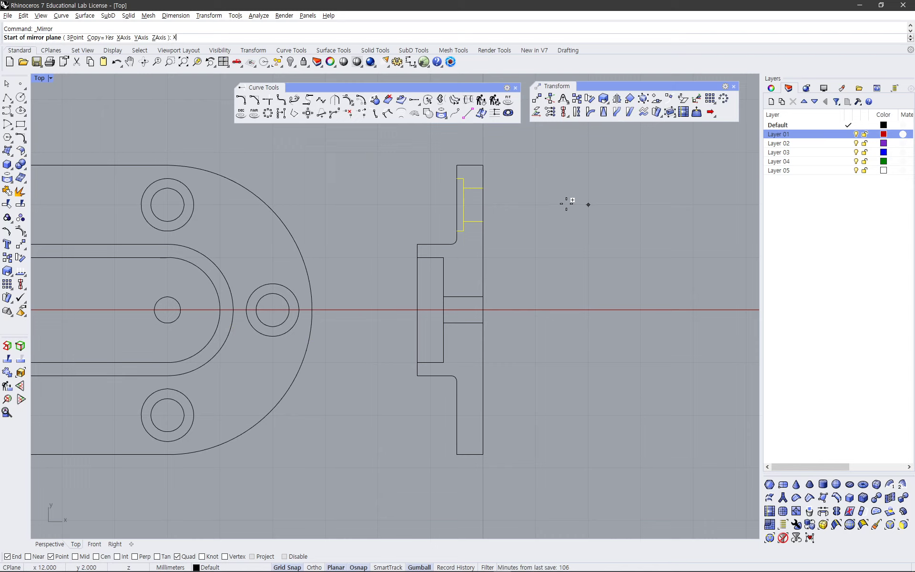
{"action": "right_click", "coordinate": [567, 207]}
{"action": "left_click", "coordinate": [568, 208]}
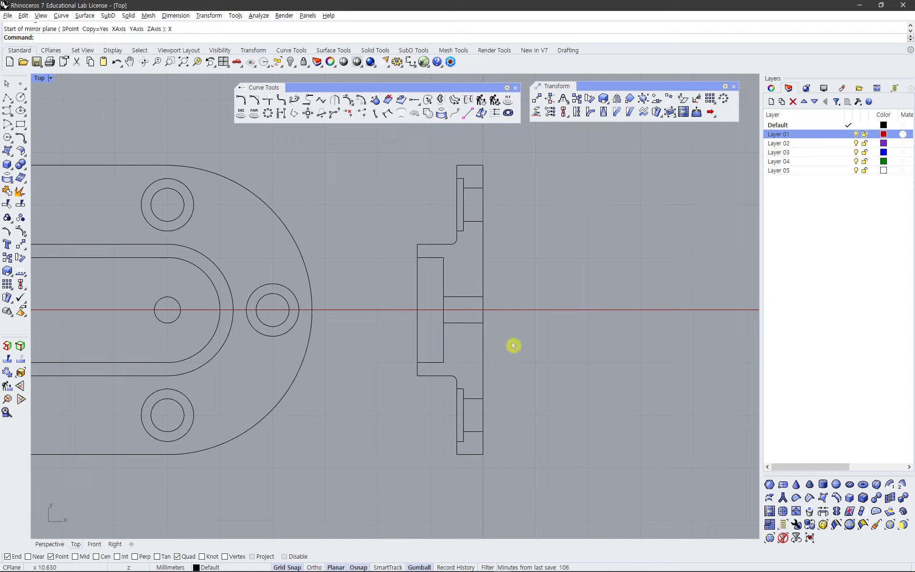
{"action": "key", "text": "ctrl+z"}
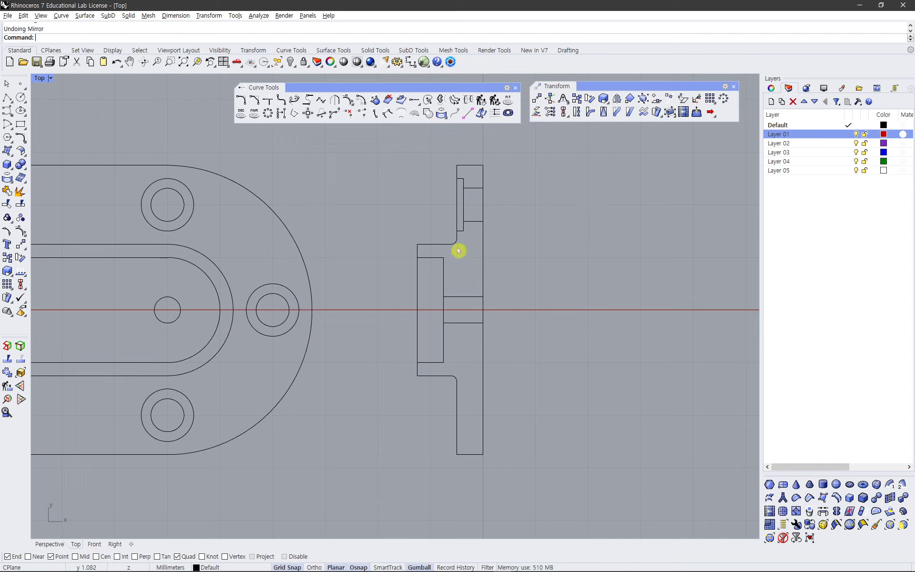
- Mirror the upper flange's five counterbored hole lines about the X axis onto the lower flange
{"action": "left_click_drag", "start_coordinate": [428, 173], "coordinate": [497, 246]}
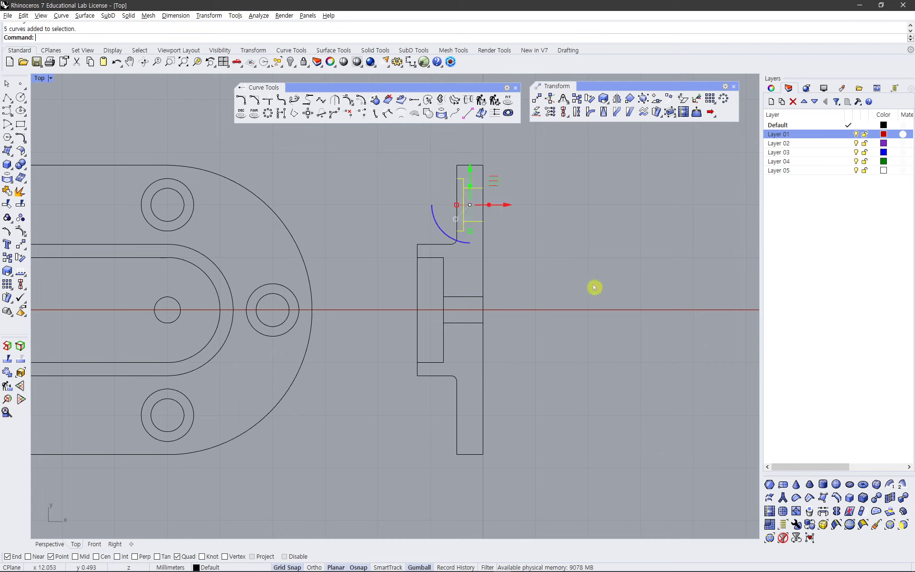
{"action": "left_click", "coordinate": [617, 99]}
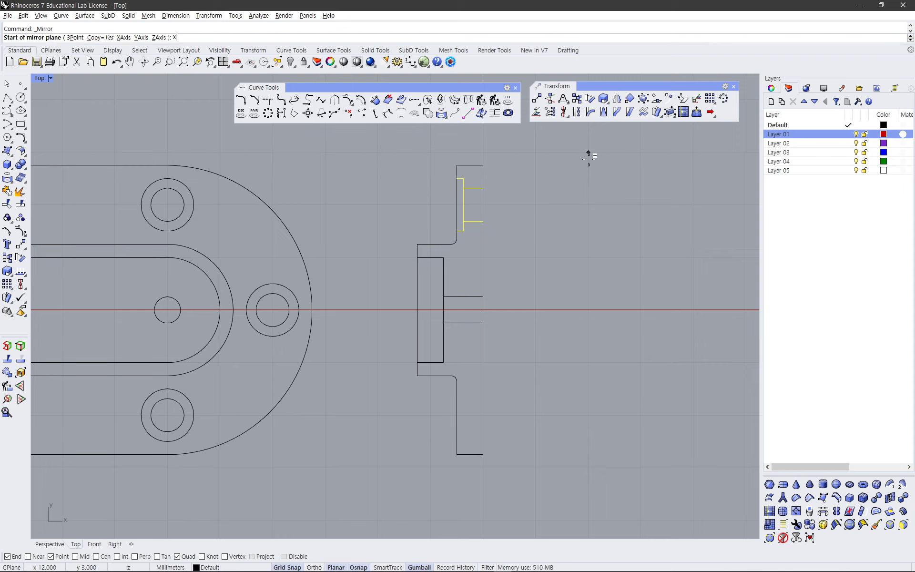
{"action": "right_click", "coordinate": [556, 217]}
{"action": "key", "text": "Escape"}
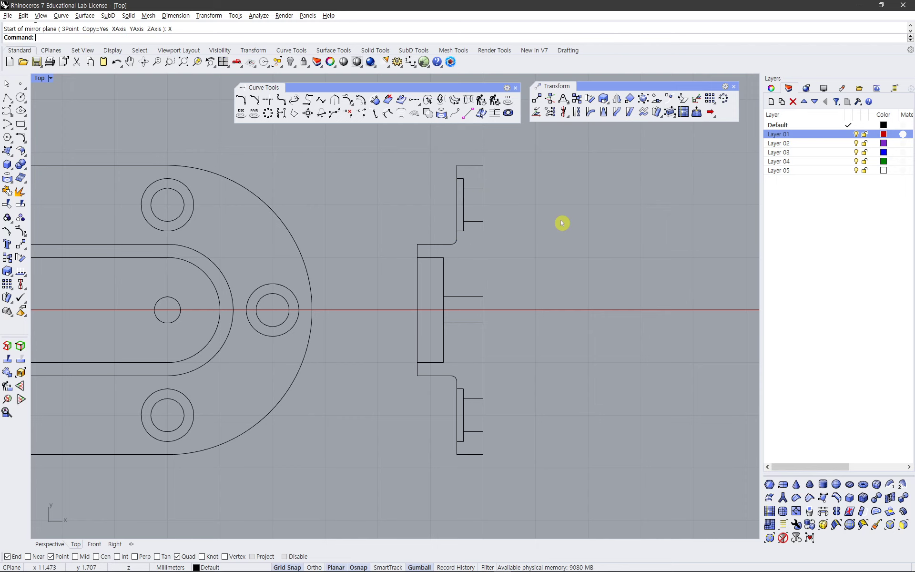
- Move all plate and section curves together up and to the left, clear of the origin
{"action": "scroll", "coordinate": [561, 227], "scroll_direction": "down", "scroll_amount": 12}
{"action": "right_click_drag", "start_coordinate": [561, 229], "coordinate": [505, 298]}
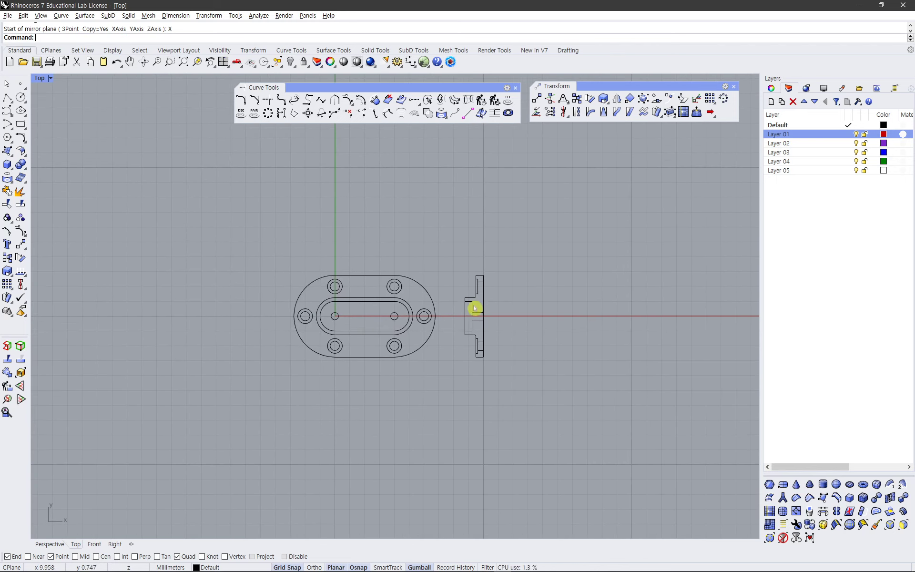
{"action": "left_click_drag", "start_coordinate": [226, 239], "coordinate": [598, 418]}
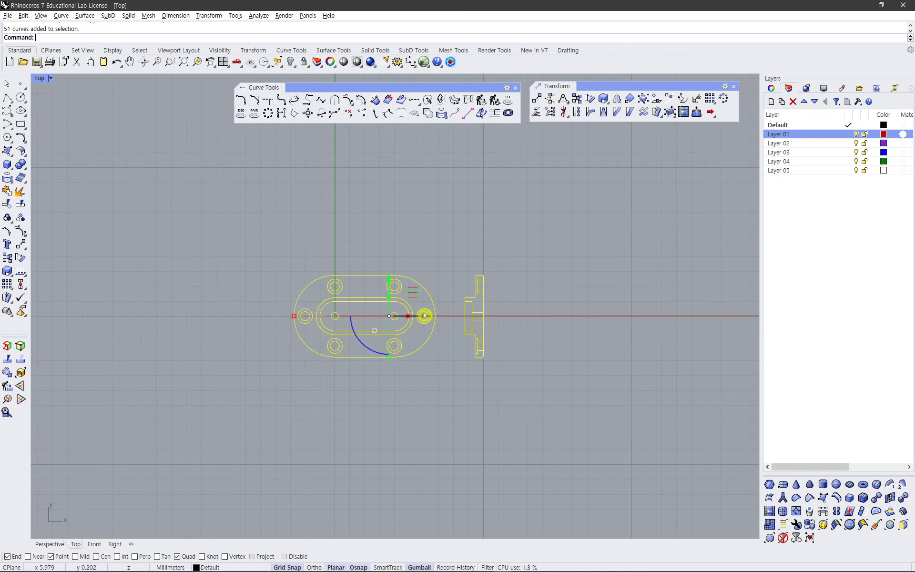
{"action": "left_click_drag", "start_coordinate": [410, 288], "coordinate": [219, 196]}
{"action": "left_click", "coordinate": [394, 219]}
{"action": "scroll", "coordinate": [261, 259], "scroll_direction": "up", "scroll_amount": 3}
{"action": "right_click_drag", "start_coordinate": [261, 260], "coordinate": [379, 356]}
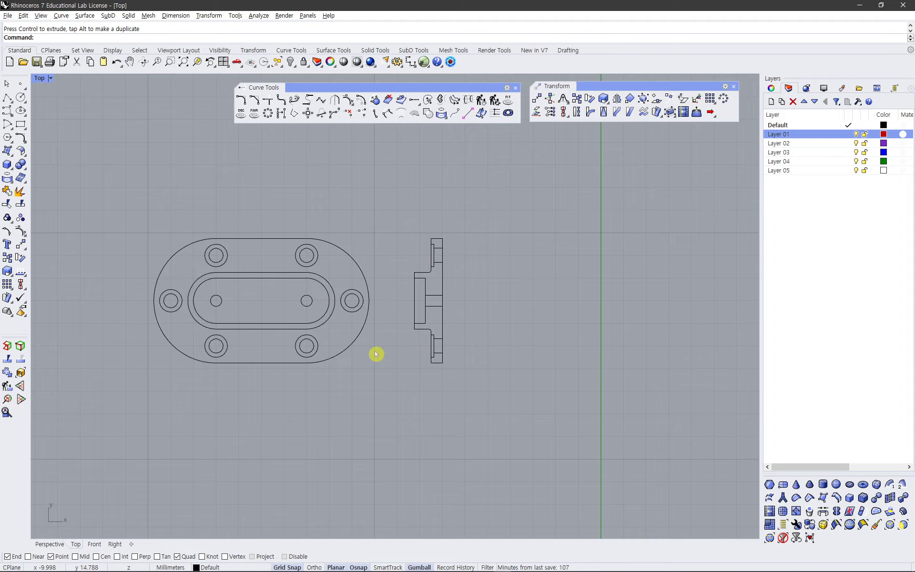
{"action": "scroll", "coordinate": [378, 353], "scroll_direction": "down", "scroll_amount": 3}
{"action": "right_click_drag", "start_coordinate": [449, 425], "coordinate": [382, 331]}
- Consult drawing 02 in the reference PDF and draw its 3.5 mm diameter bore circle centred on the origin
{"action": "key", "text": "alt+Tab"}
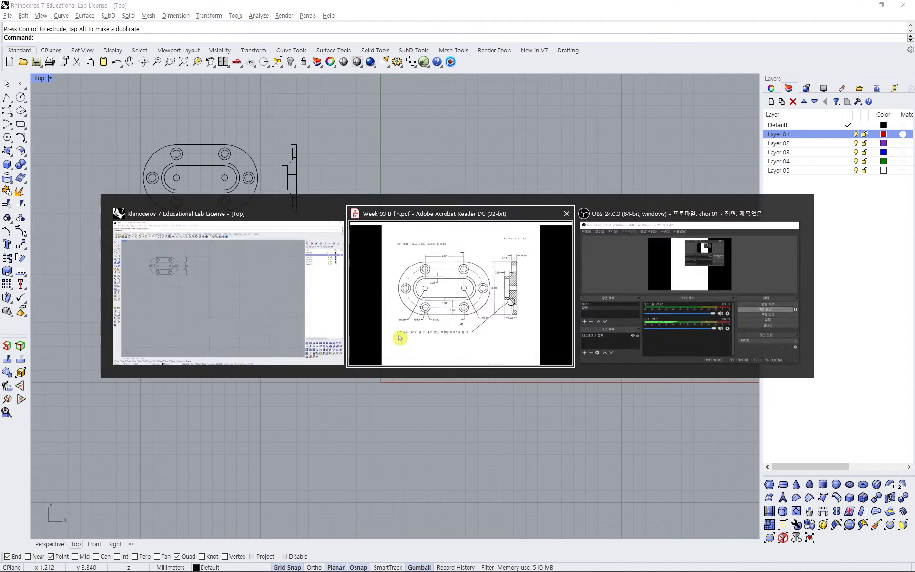
{"action": "left_click_drag", "start_coordinate": [522, 496], "coordinate": [481, 198]}
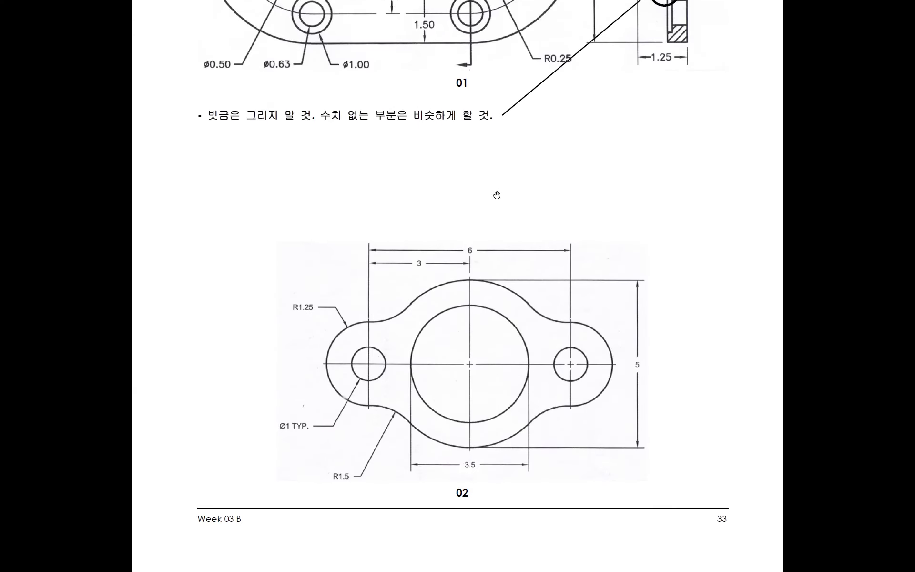
{"action": "scroll", "coordinate": [529, 244], "scroll_direction": "down", "scroll_amount": 2}
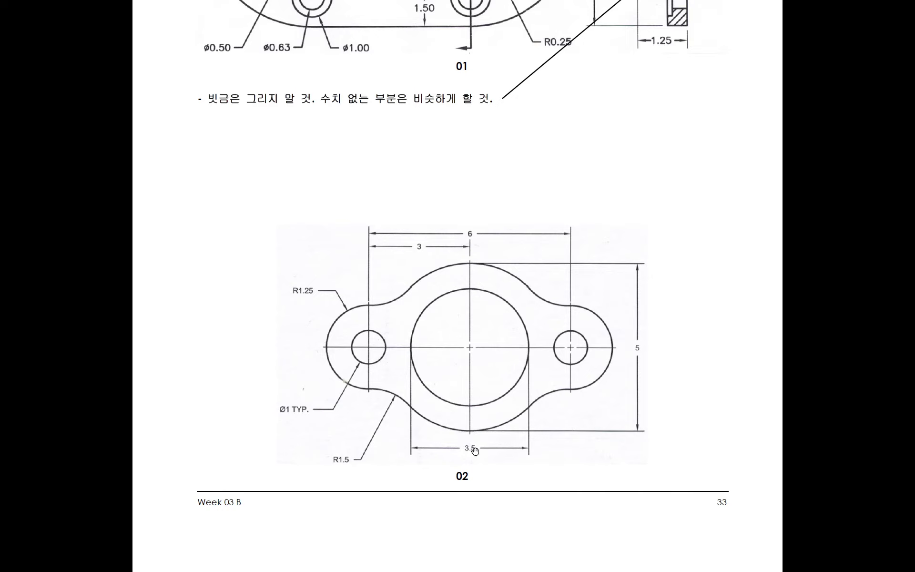
{"action": "key", "text": "alt+Tab"}
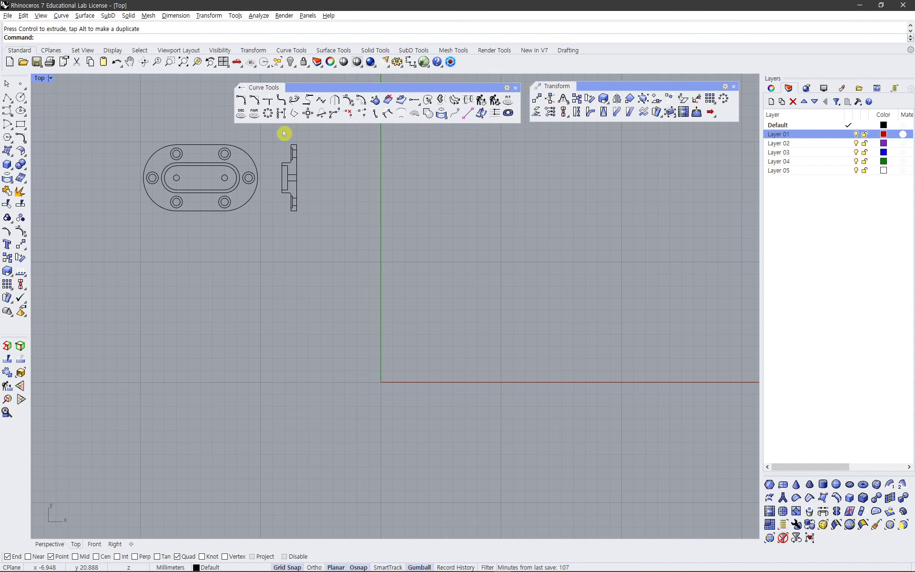
{"action": "left_click", "coordinate": [21, 97]}
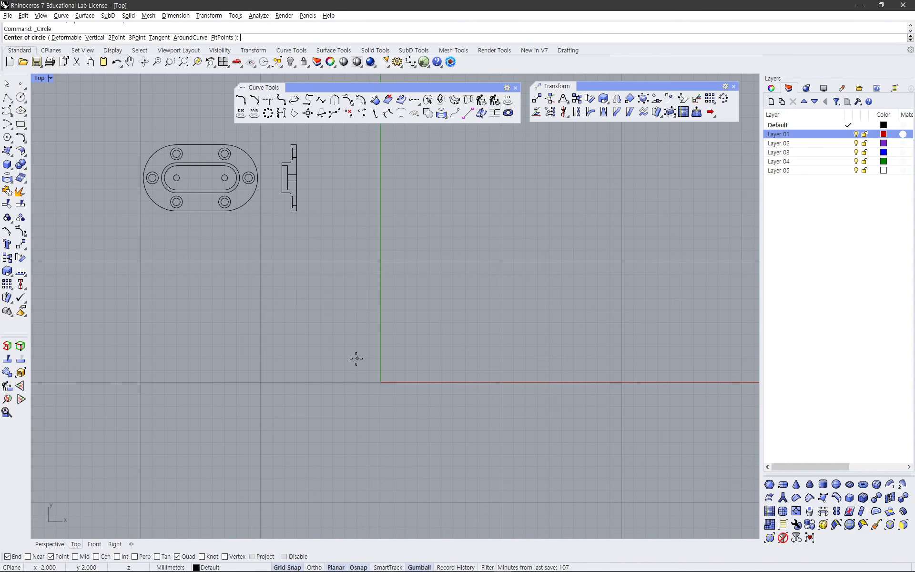
{"action": "type", "text": "0"}
{"action": "key", "text": "Return"}
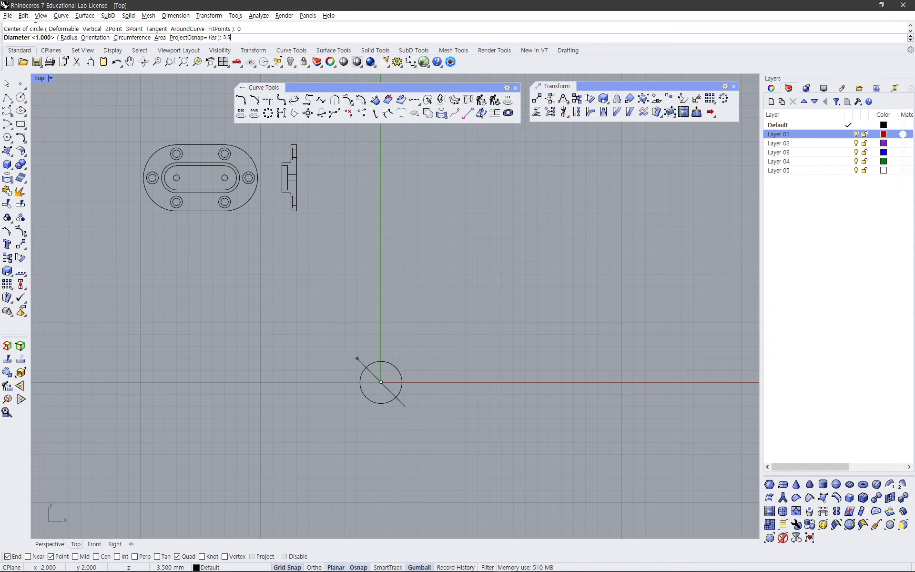
{"action": "type", "text": "3.5"}
{"action": "key", "text": "Return"}
{"action": "scroll", "coordinate": [362, 364], "scroll_direction": "up", "scroll_amount": 2}
{"action": "right_click_drag", "start_coordinate": [362, 364], "coordinate": [321, 270]}
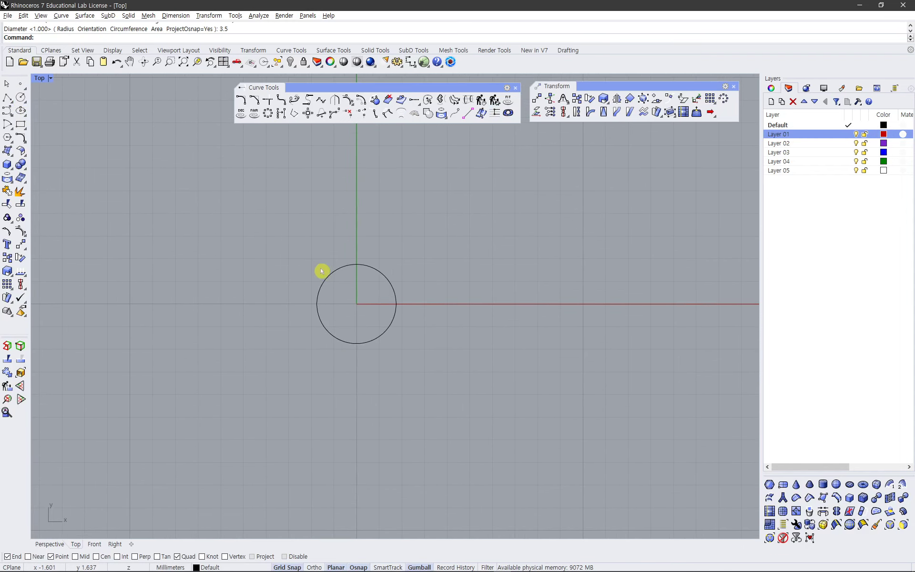
- Draw a 5 mm diameter circle centred on the origin for the body's outer edge
{"action": "right_click", "coordinate": [321, 268]}
{"action": "type", "text": "0"}
{"action": "key", "text": "Return"}
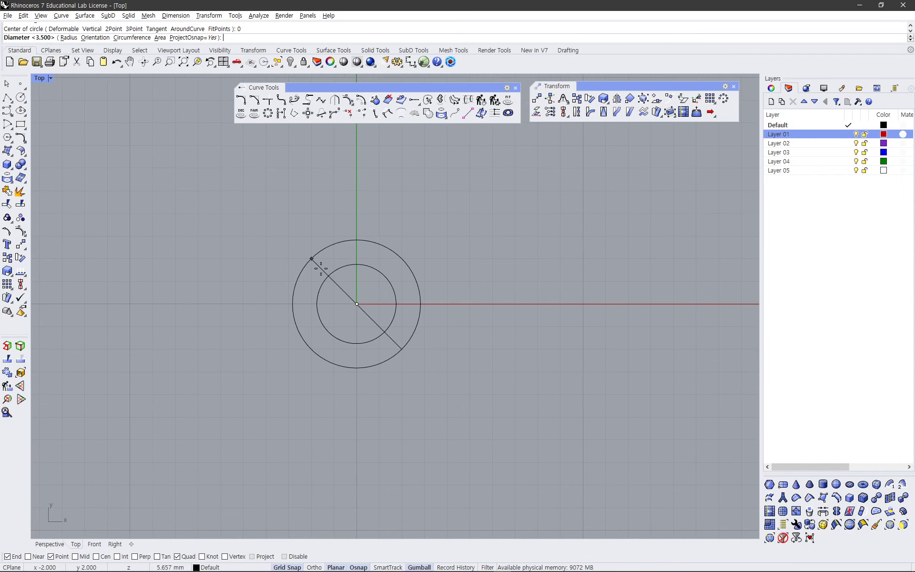
{"action": "type", "text": "5"}
{"action": "key", "text": "Return"}
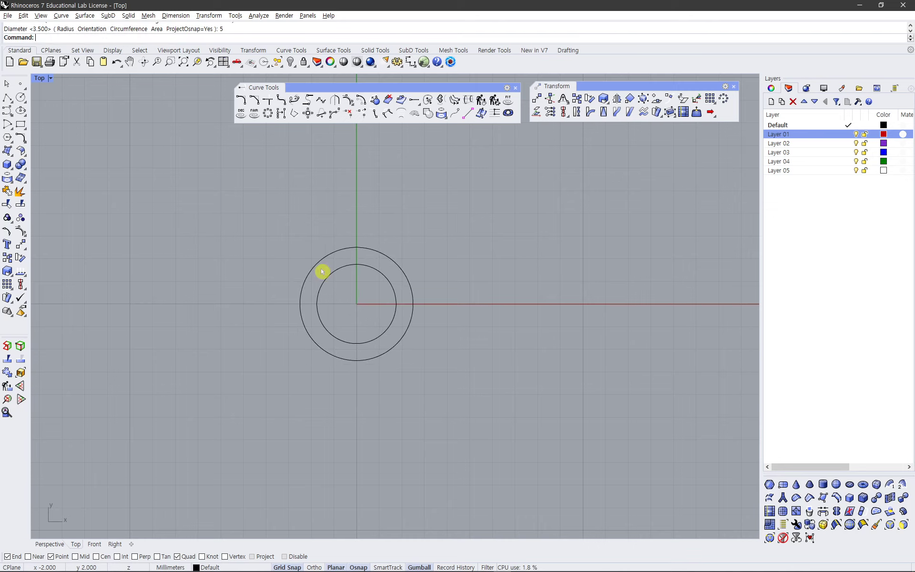
- Check the side hole on drawing 02 and draw a 1 mm diameter circle on the X axis, 3 mm right of the origin
{"action": "key", "text": "alt+Tab"}
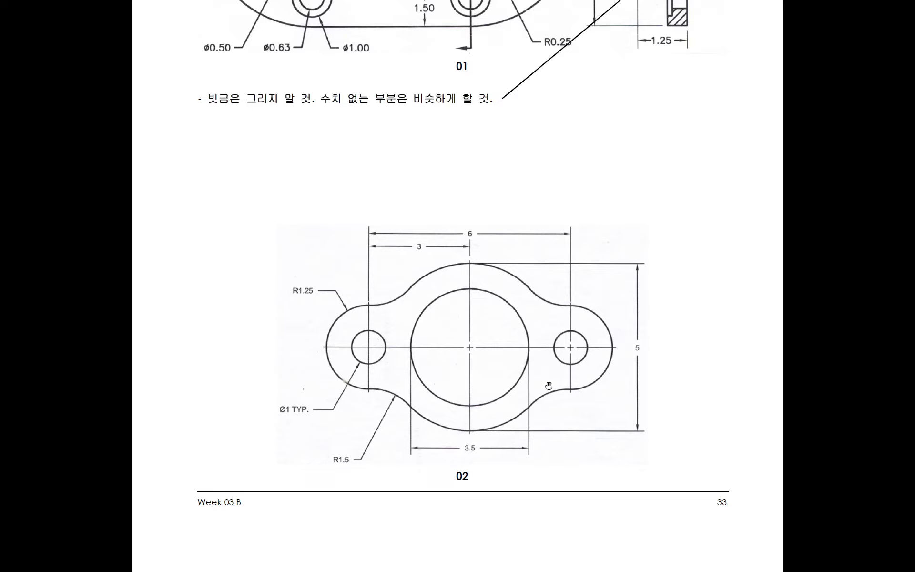
{"action": "key", "text": "alt+Tab"}
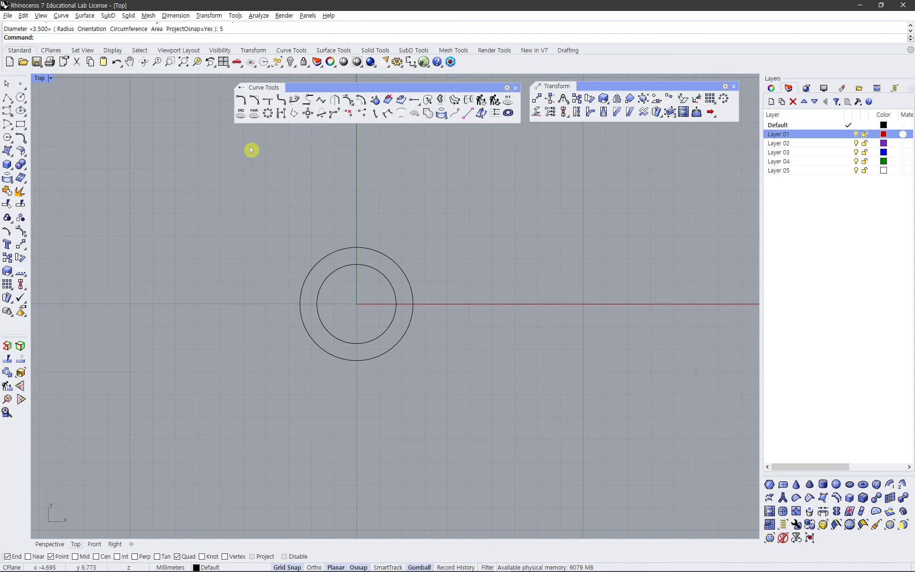
{"action": "left_click", "coordinate": [21, 98]}
{"action": "left_click", "coordinate": [424, 304]}
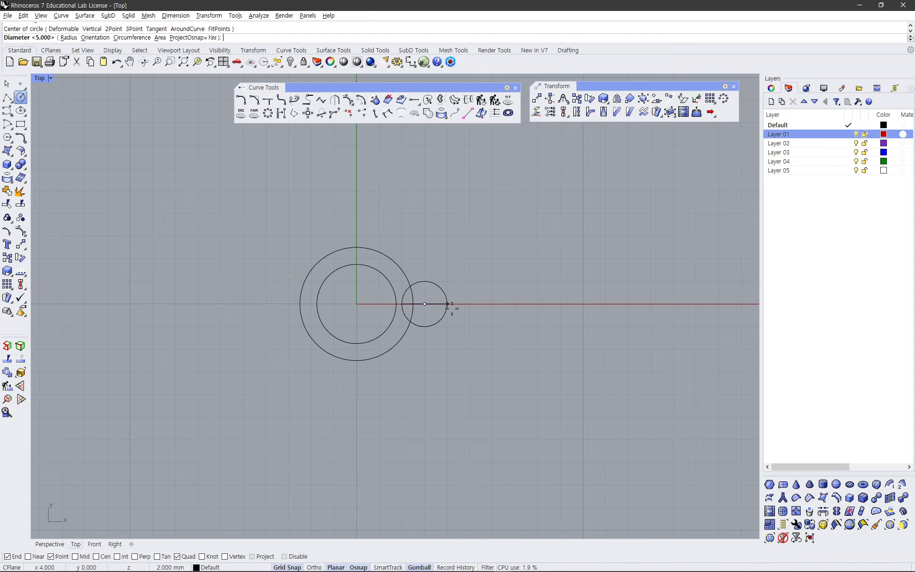
{"action": "type", "text": "1"}
{"action": "key", "text": "Return"}
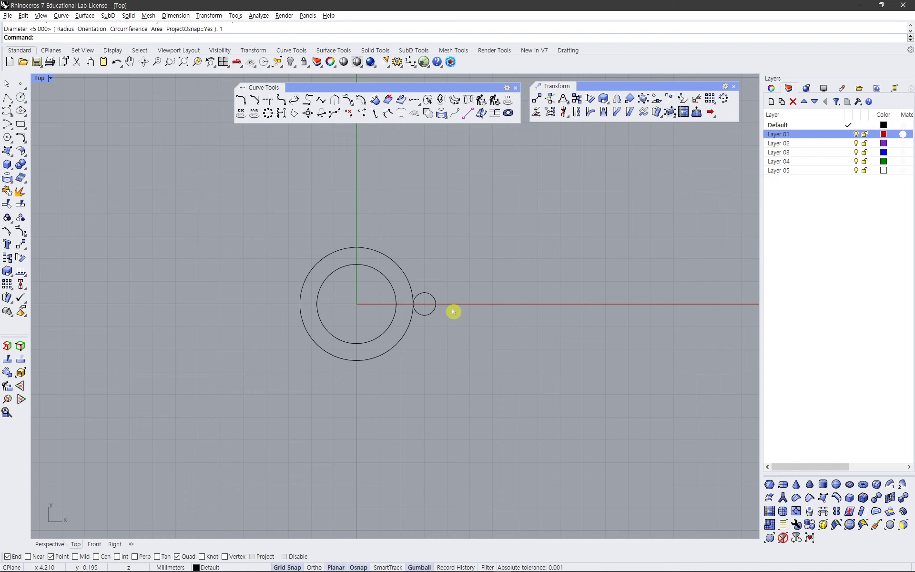
- Draw a 2.5 mm diameter circle concentric with the 1 mm side hole for the R1.25 lug
{"action": "key", "text": "alt+Tab"}
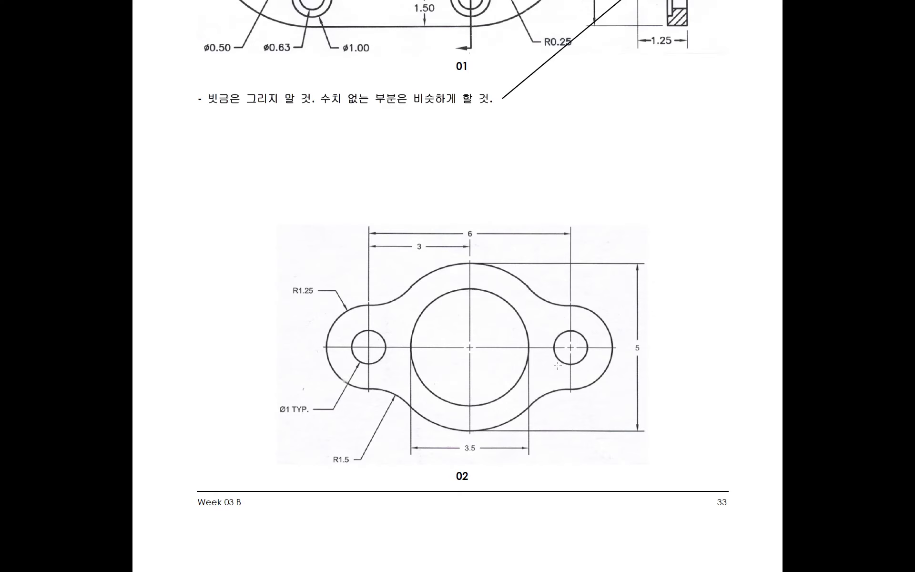
{"action": "key", "text": "alt+Tab"}
{"action": "key", "text": "Return"}
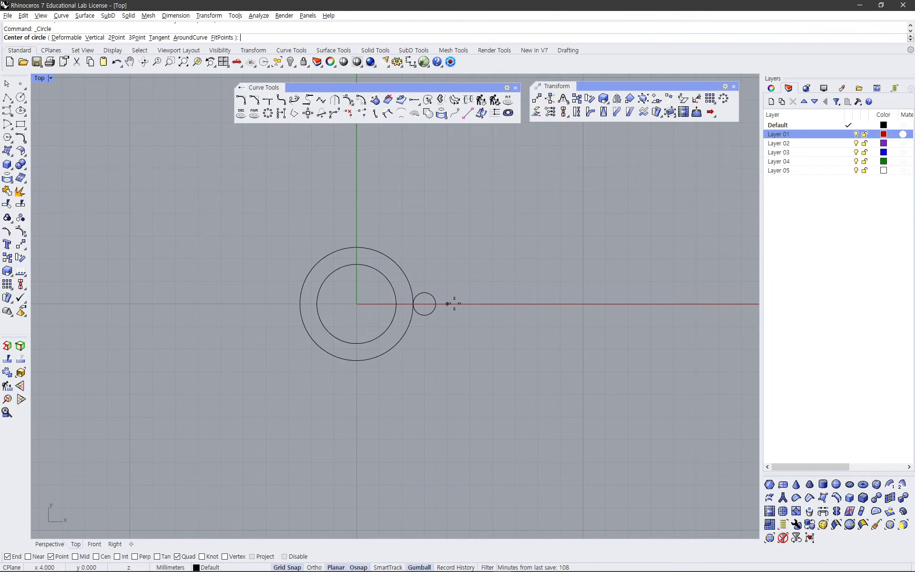
{"action": "left_click", "coordinate": [424, 303]}
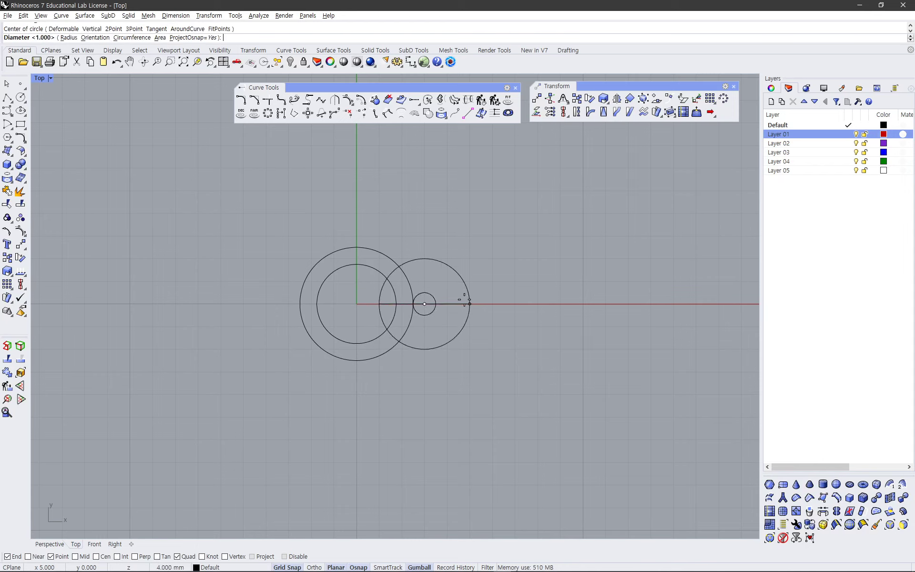
{"action": "type", "text": "2.5"}
{"action": "key", "text": "Return"}
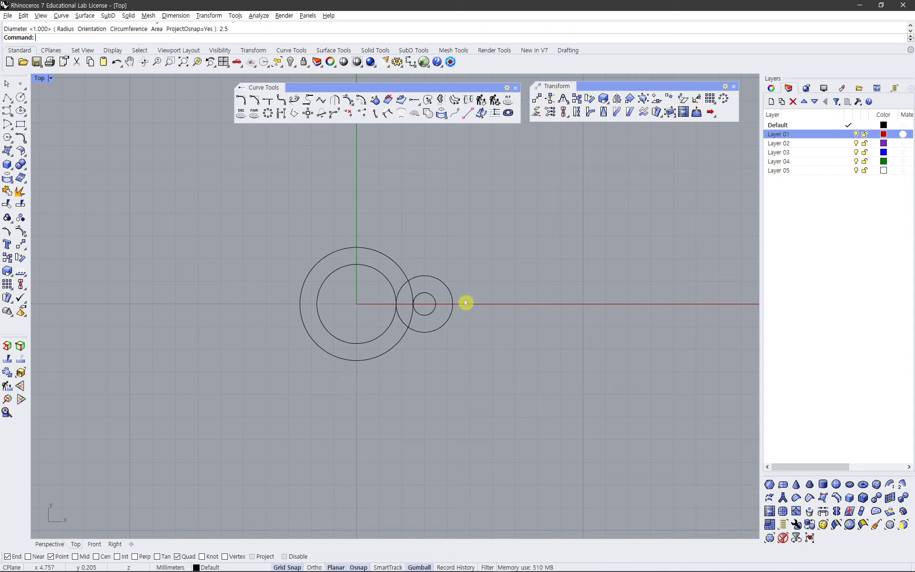
- Compare the lug with drawing 02 and mirror its two circles about the Y axis to the opposite side
{"action": "key", "text": "alt+Tab"}
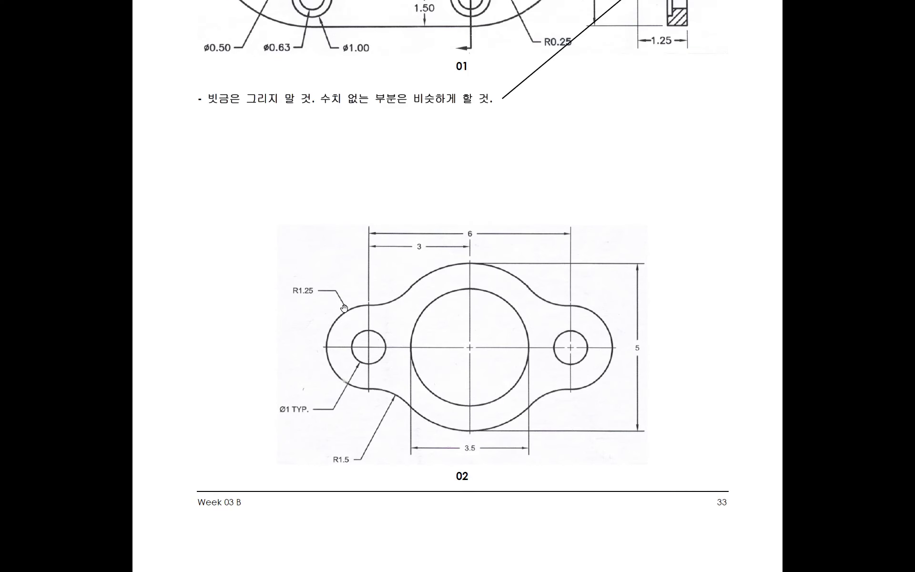
{"action": "key", "text": "alt+Tab"}
{"action": "left_click_drag", "start_coordinate": [513, 247], "coordinate": [432, 363]}
{"action": "left_click", "coordinate": [441, 368]}
{"action": "left_click_drag", "start_coordinate": [485, 268], "coordinate": [432, 363]}
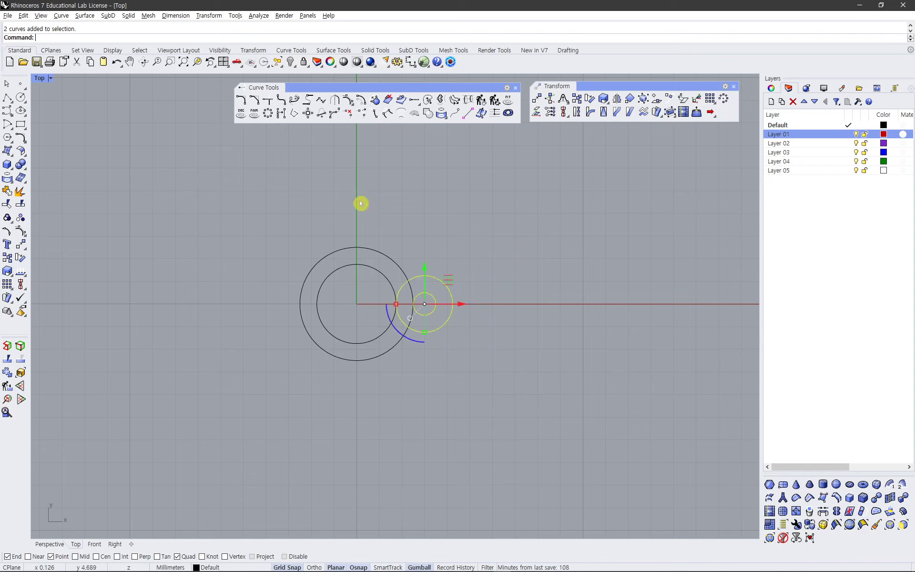
{"action": "left_click", "coordinate": [616, 98]}
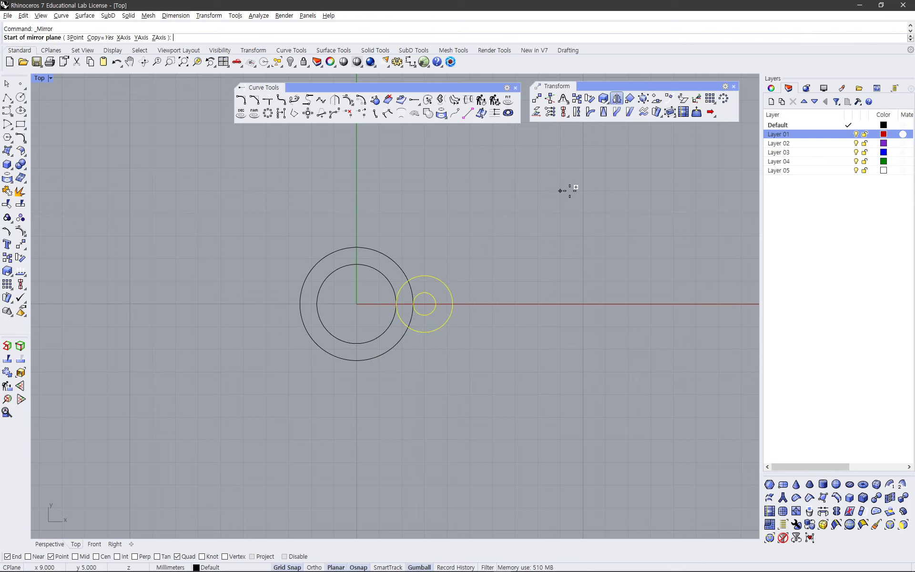
{"action": "type", "text": "Y"}
{"action": "key", "text": "Return"}
{"action": "left_click", "coordinate": [519, 237]}
{"action": "scroll", "coordinate": [439, 242], "scroll_direction": "up", "scroll_amount": 3}
{"action": "right_click_drag", "start_coordinate": [439, 242], "coordinate": [415, 234]}
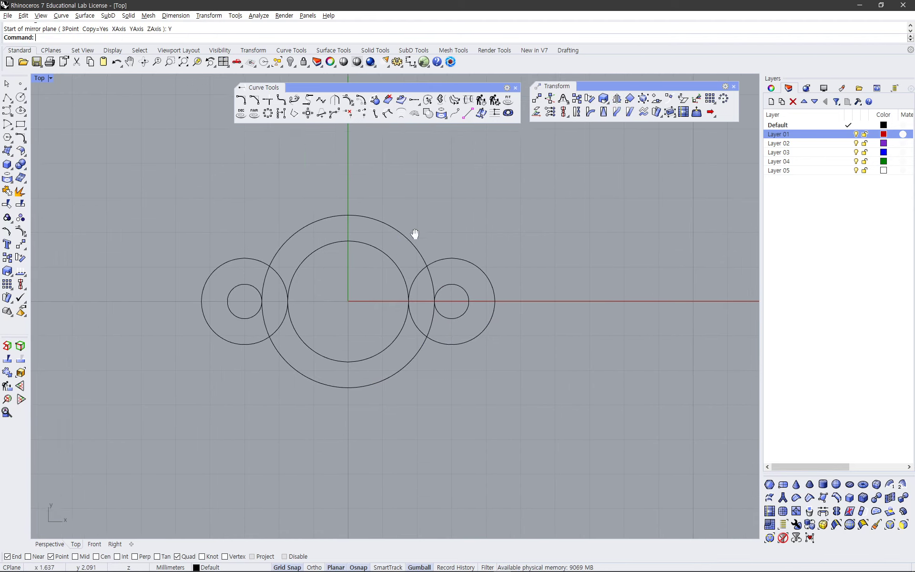
- Check the transition radius on drawing 02 and fillet the left lug circle to the body circle above and below with radius 1.5 mm
{"action": "scroll", "coordinate": [419, 280], "scroll_direction": "up", "scroll_amount": 2}
{"action": "right_click_drag", "start_coordinate": [419, 279], "coordinate": [419, 290]}
{"action": "key", "text": "alt+Tab"}
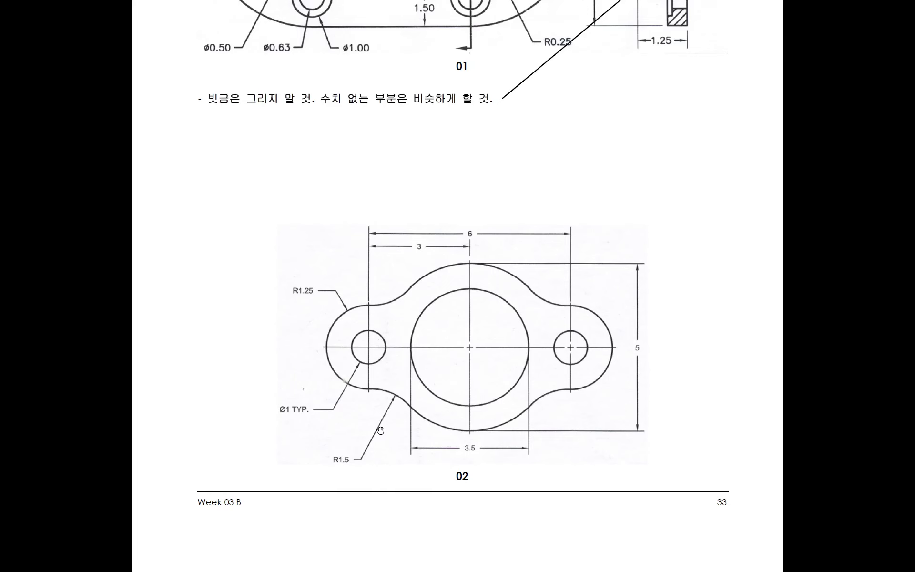
{"action": "key", "text": "alt+Tab"}
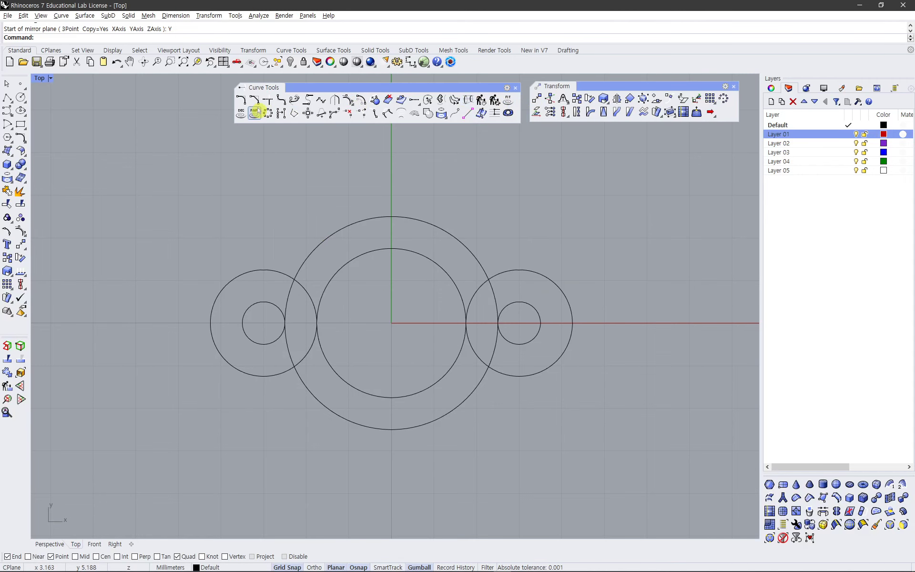
{"action": "left_click", "coordinate": [241, 99]}
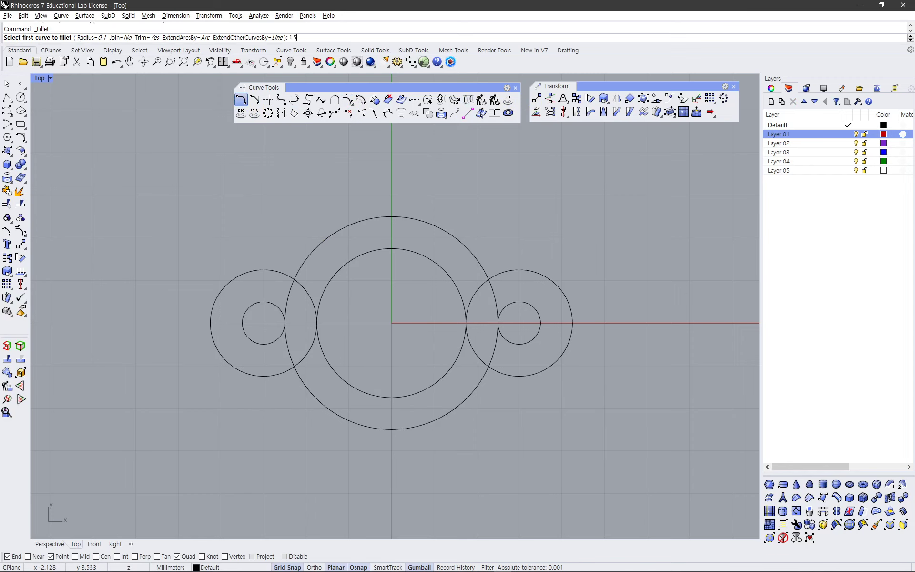
{"action": "key", "text": "Return"}
{"action": "key", "text": "alt+Tab"}
{"action": "key", "text": "alt+Tab"}
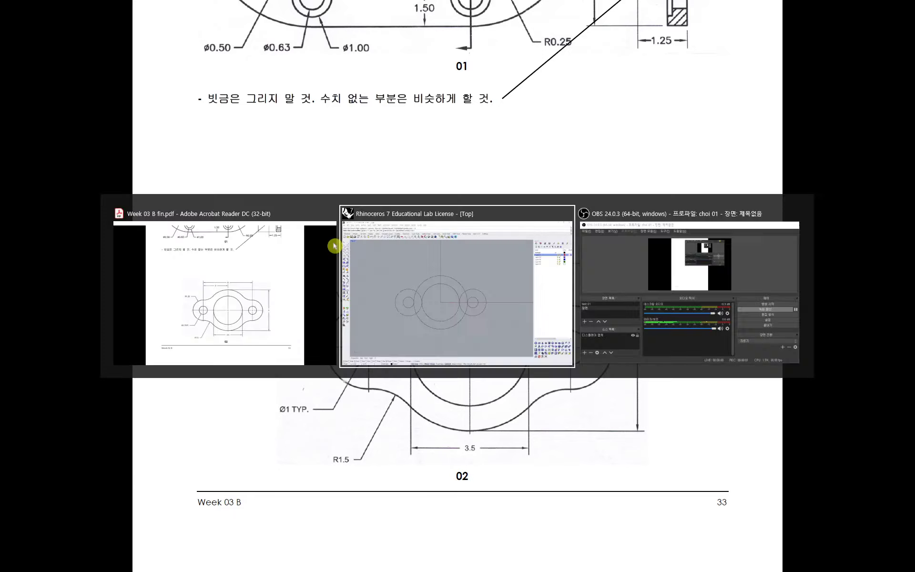
{"action": "key", "text": "alt+Tab"}
{"action": "key", "text": "alt+Tab"}
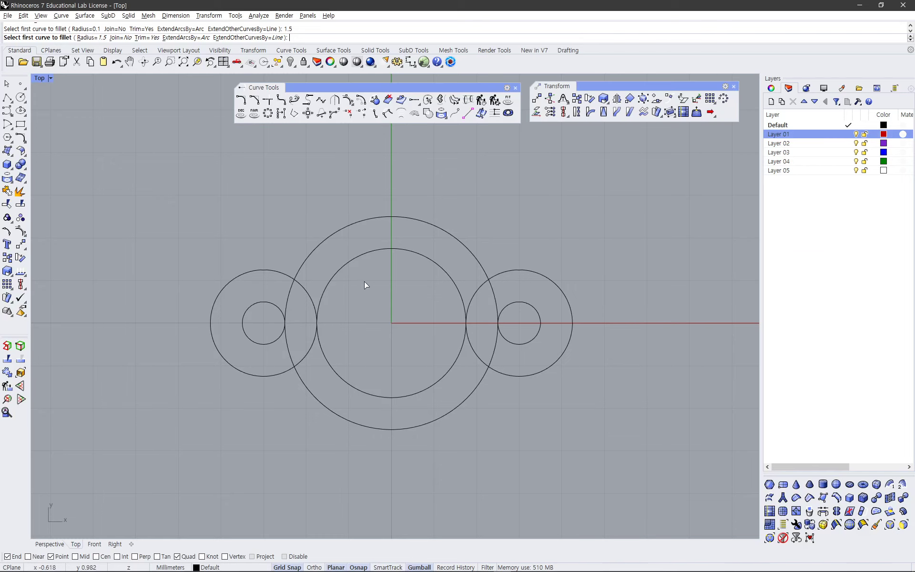
{"action": "left_click", "coordinate": [308, 259]}
{"action": "left_click", "coordinate": [286, 275]}
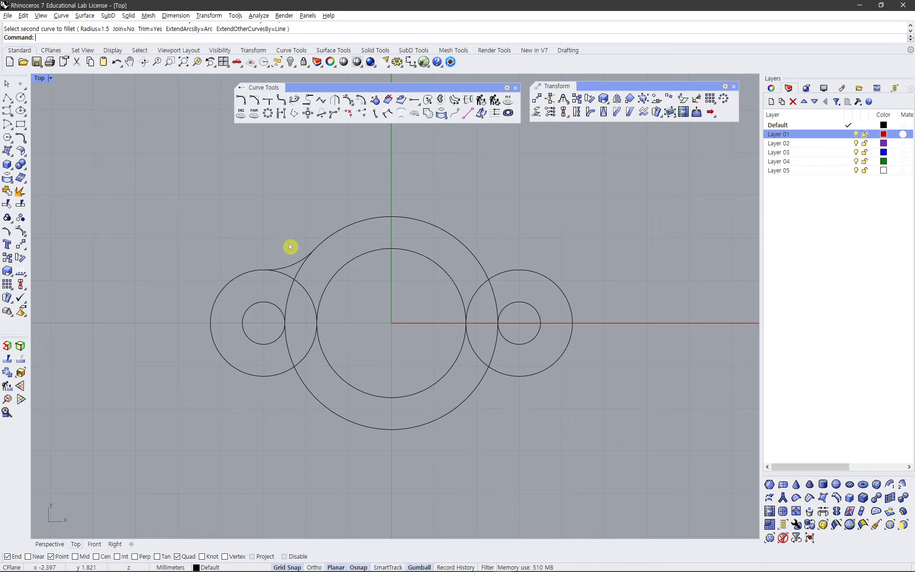
{"action": "key", "text": "Return"}
{"action": "left_click", "coordinate": [286, 374]}
{"action": "left_click", "coordinate": [304, 388]}
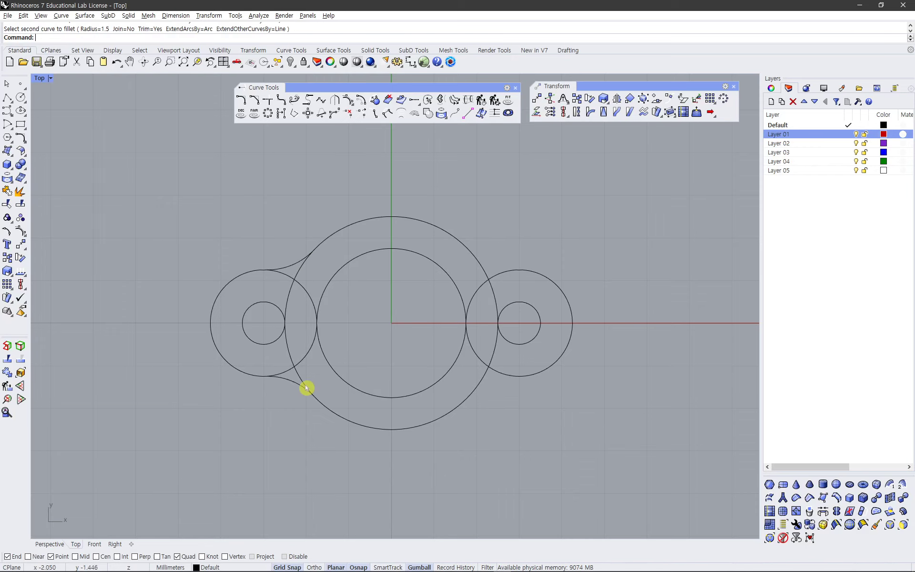
- Fillet the right lug circle to the body circle on its upper and lower sides with the same 1.5 mm radius
{"action": "key", "text": "Return"}
{"action": "left_click", "coordinate": [475, 257]}
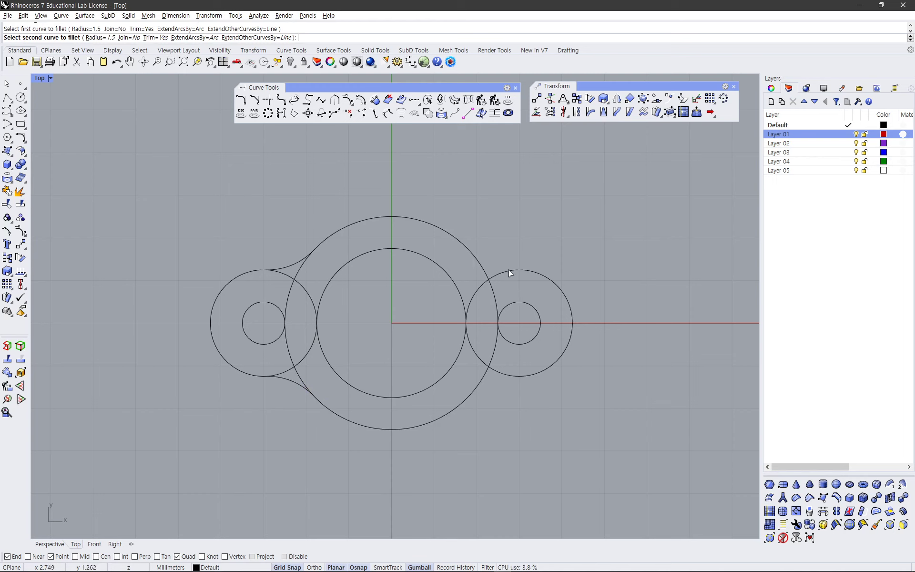
{"action": "left_click", "coordinate": [508, 270]}
{"action": "right_click", "coordinate": [507, 243]}
{"action": "left_click", "coordinate": [474, 394]}
{"action": "left_click", "coordinate": [511, 376]}
- Trim away the inner parts of the body and lug circles, using the four fillet arcs as cutting objects
{"action": "left_click", "coordinate": [500, 385]}
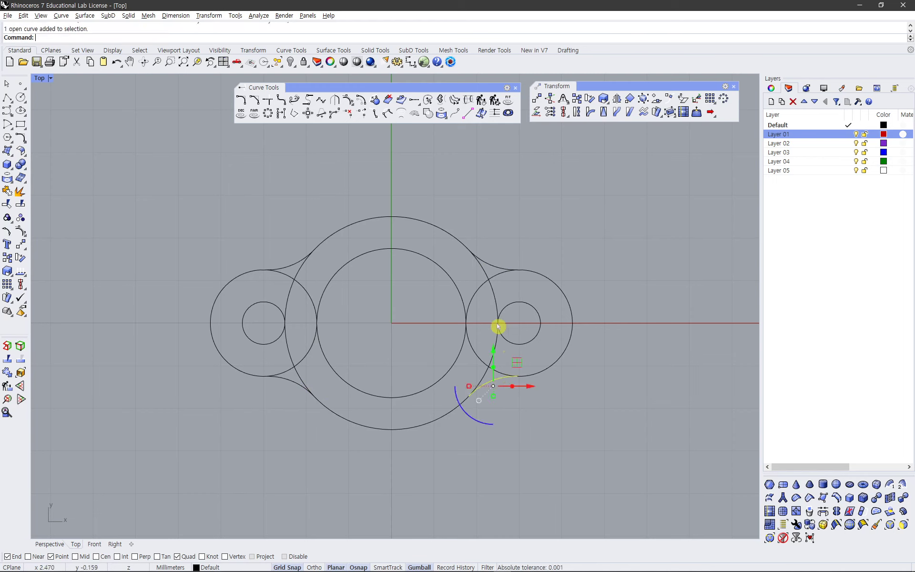
{"action": "left_click", "coordinate": [496, 269], "text": "shift"}
{"action": "left_click", "coordinate": [298, 269], "text": "shift"}
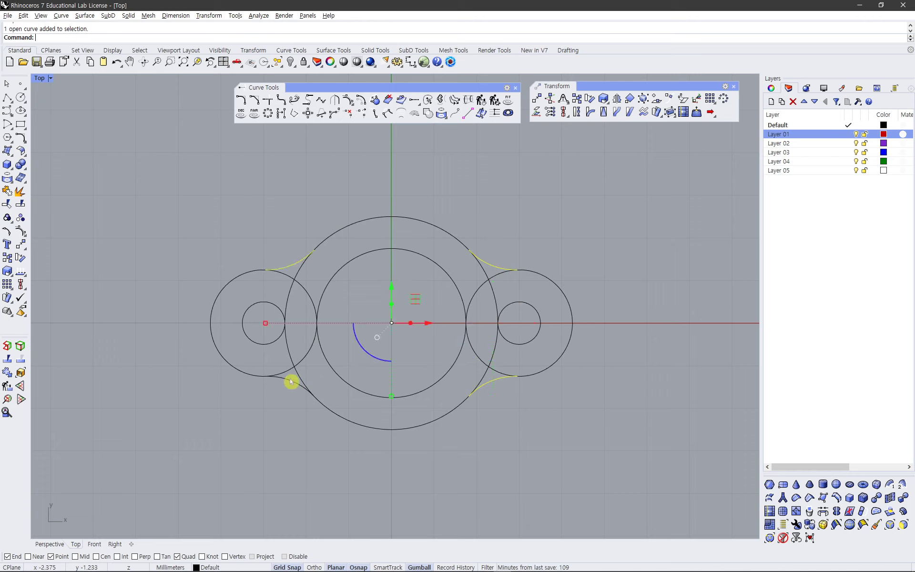
{"action": "left_click", "coordinate": [292, 381], "text": "shift"}
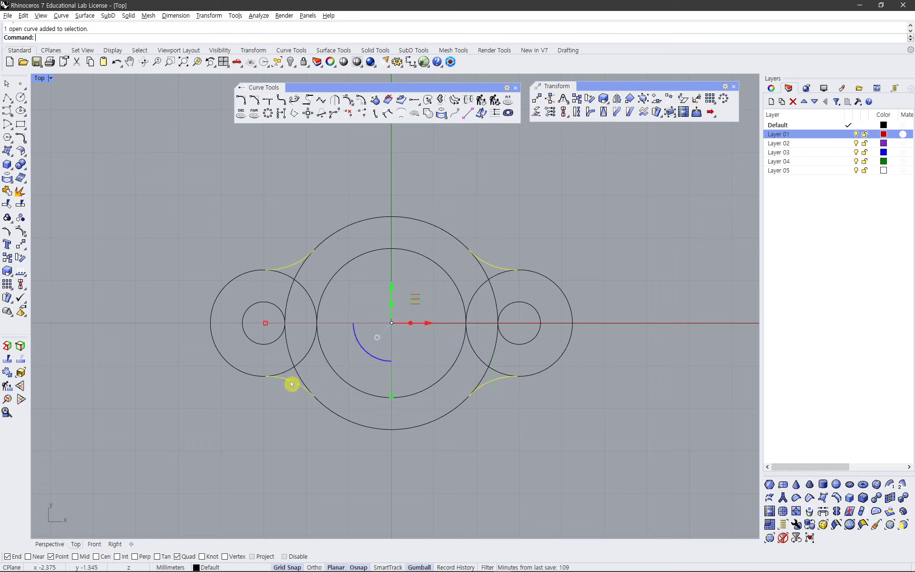
{"action": "left_click", "coordinate": [7, 204]}
{"action": "left_click_drag", "start_coordinate": [312, 273], "coordinate": [286, 287]}
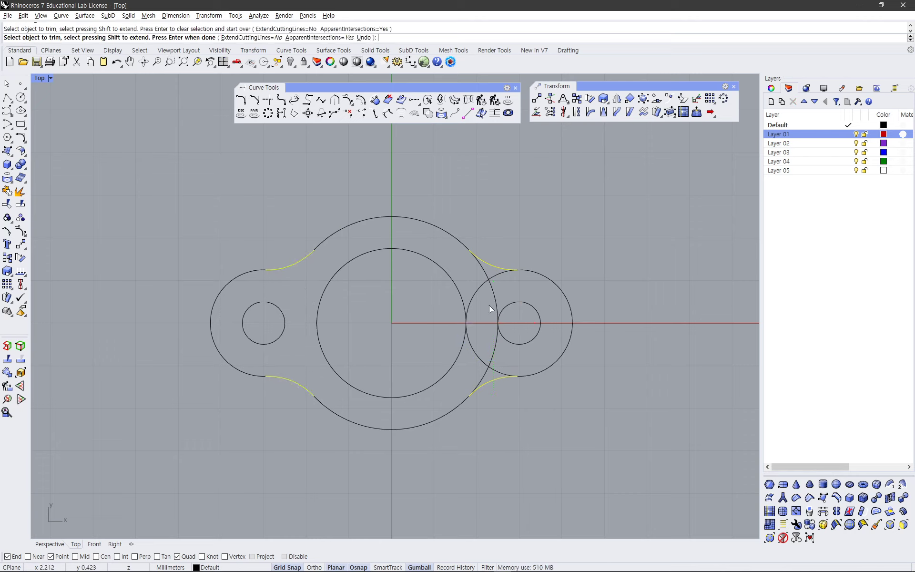
{"action": "left_click_drag", "start_coordinate": [478, 286], "coordinate": [479, 286]}
{"action": "right_click", "coordinate": [478, 285]}
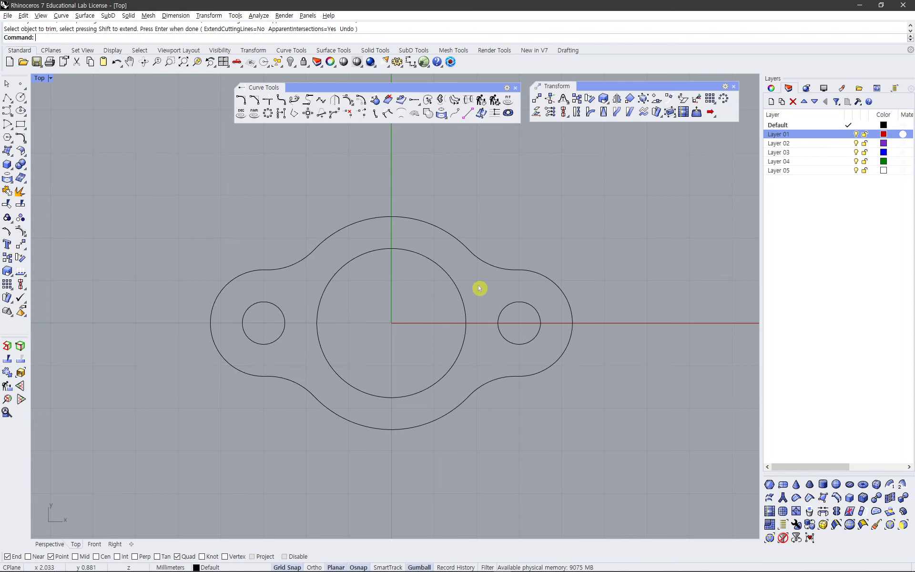
- Move the whole two-lug flange straight up along the Y axis to clear the origin, and deselect it
{"action": "scroll", "coordinate": [478, 286], "scroll_direction": "down", "scroll_amount": 6}
{"action": "left_click_drag", "start_coordinate": [272, 233], "coordinate": [596, 427]}
{"action": "scroll", "coordinate": [534, 365], "scroll_direction": "down", "scroll_amount": 5}
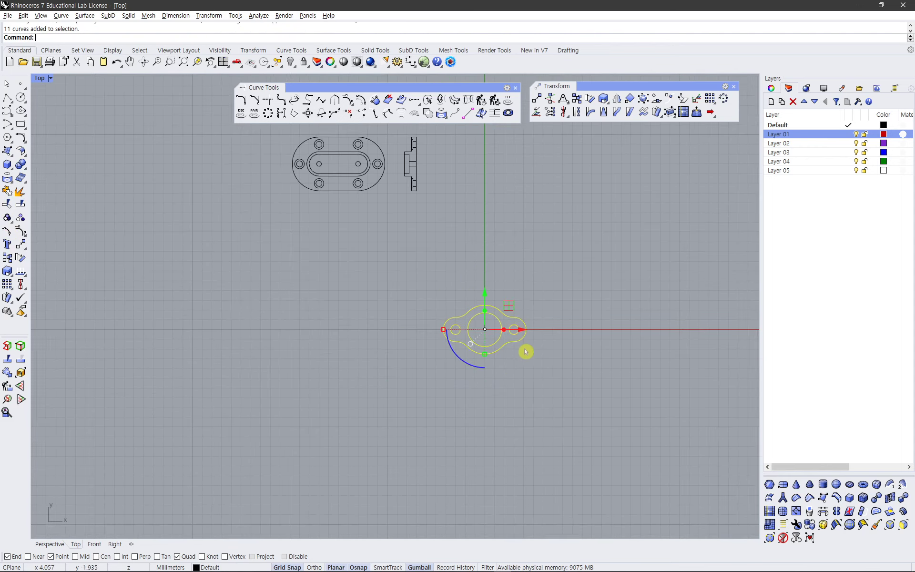
{"action": "right_click_drag", "start_coordinate": [525, 351], "coordinate": [474, 440]}
{"action": "left_click_drag", "start_coordinate": [457, 397], "coordinate": [453, 174]}
{"action": "left_click", "coordinate": [486, 294]}
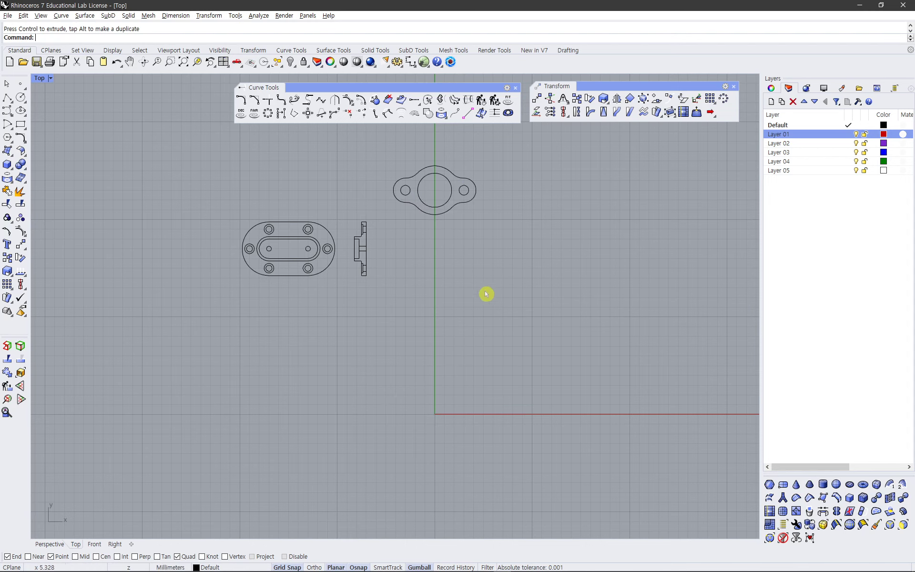
- Examine the dimensions of the slotted disc on drawing 03, including its outer radius, bore, slot-centre radius and slot width
{"action": "right_click_drag", "start_coordinate": [486, 295], "coordinate": [429, 272]}
{"action": "scroll", "coordinate": [403, 310], "scroll_direction": "up", "scroll_amount": 2}
{"action": "mouse_move", "coordinate": [407, 320]}
{"action": "right_mouse_down"}
{"action": "mouse_move", "coordinate": [423, 370]}
{"action": "mouse_move", "coordinate": [416, 390]}
{"action": "right_mouse_up"}
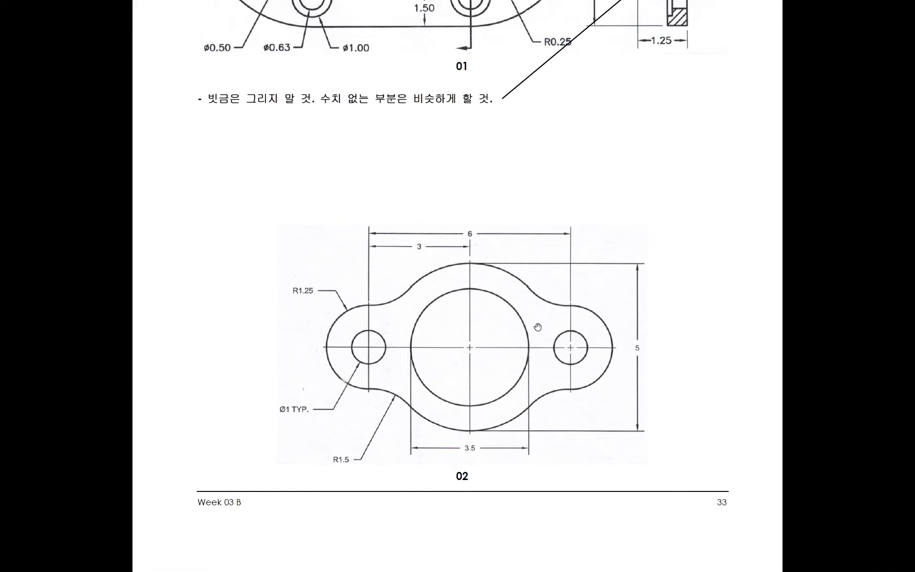
{"action": "scroll", "coordinate": [538, 327], "scroll_direction": "down", "scroll_amount": 10}
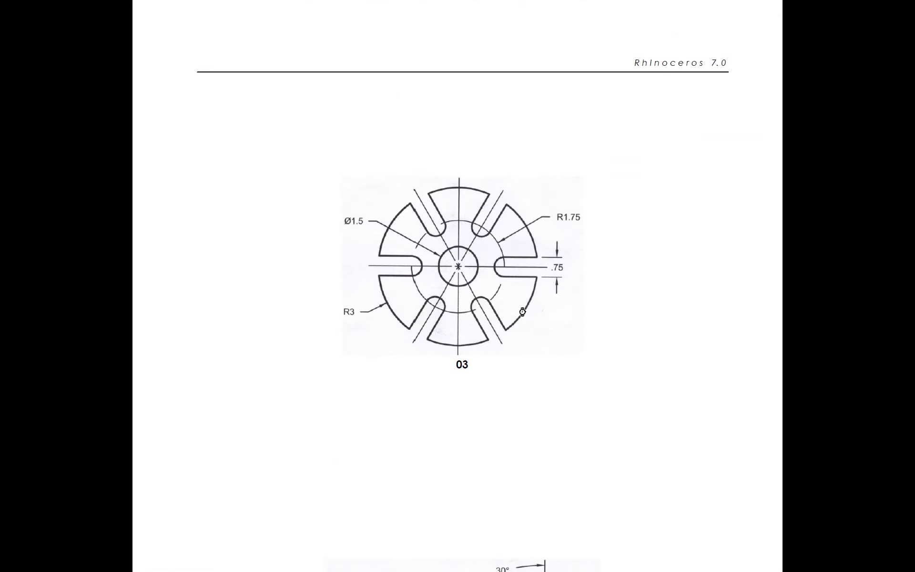
{"action": "scroll", "coordinate": [522, 311], "scroll_direction": "up", "scroll_amount": 2, "text": "ctrl"}
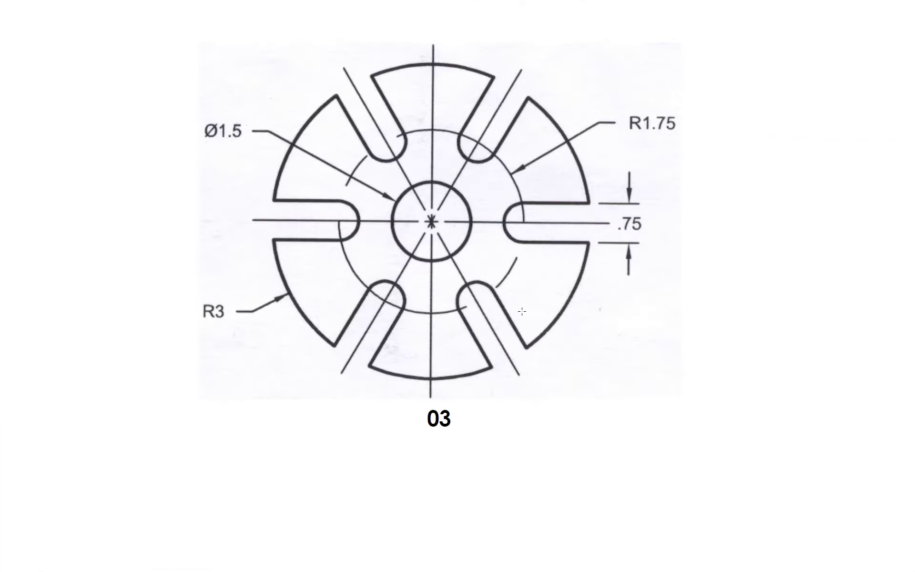
{"action": "scroll", "coordinate": [523, 312], "scroll_direction": "down", "scroll_amount": 2, "text": "ctrl"}
{"action": "scroll", "coordinate": [523, 312], "scroll_direction": "up", "scroll_amount": 2, "text": "ctrl"}
{"action": "scroll", "coordinate": [667, 303], "scroll_direction": "up", "scroll_amount": 1}
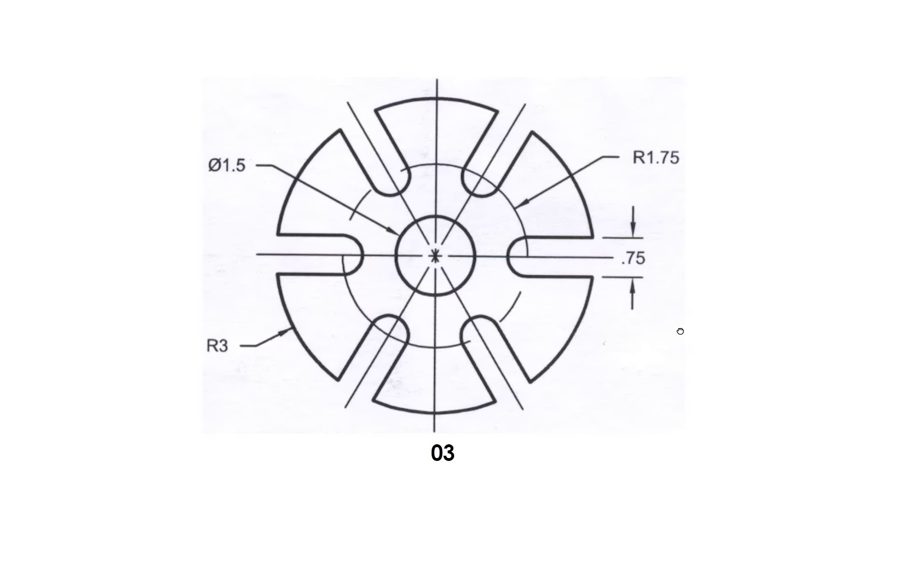
{"action": "left_click_drag", "start_coordinate": [680, 331], "coordinate": [683, 331]}
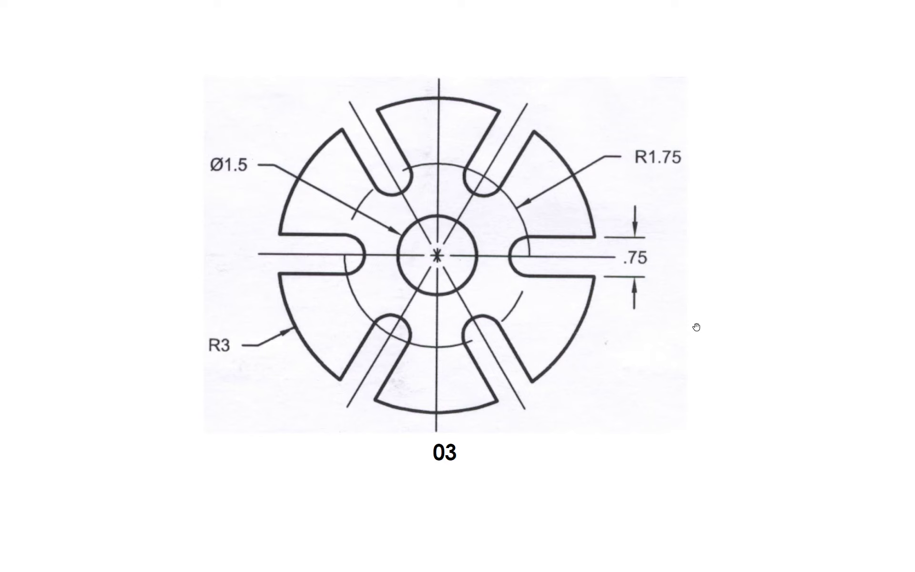
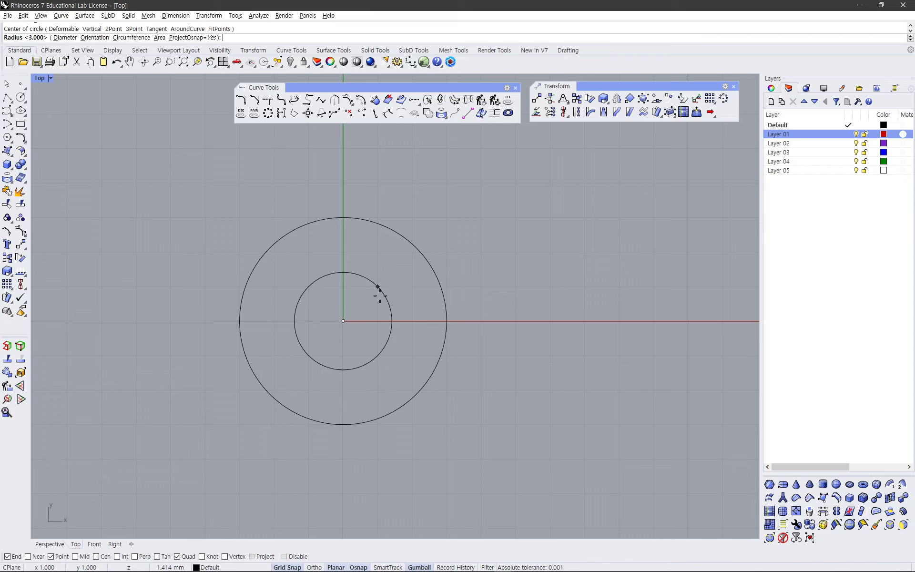
- Draw two circles centred on the origin: one of 1.75 mm radius for the slot centres and one of 0.75 mm radius for the bore
{"action": "type", "text": "1.75"}
{"action": "key", "text": "Return"}
{"action": "right_click", "coordinate": [380, 299]}
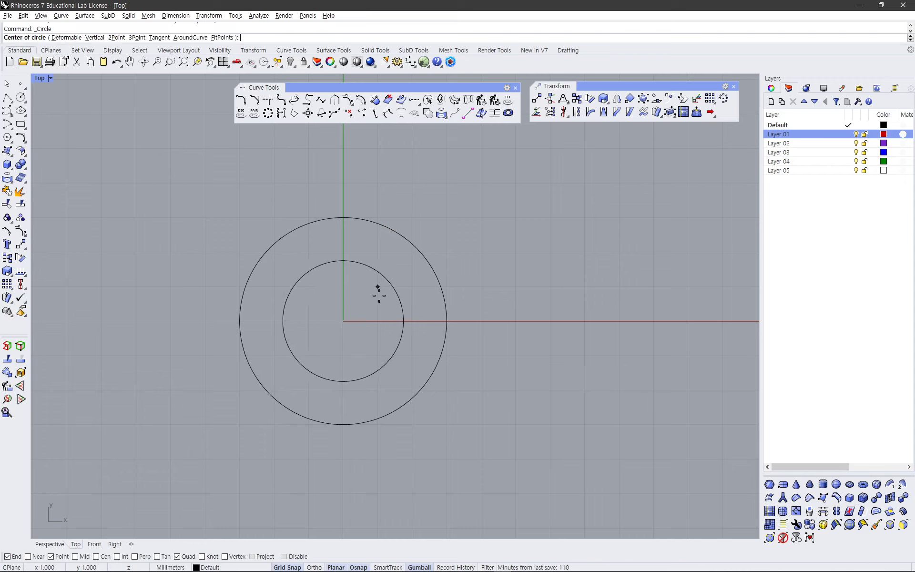
{"action": "type", "text": "0"}
{"action": "key", "text": "Return"}
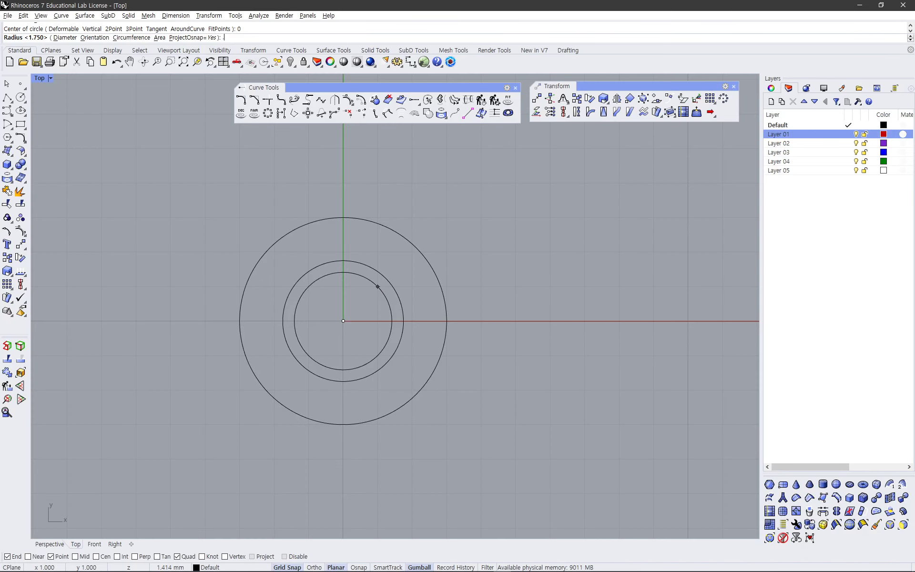
{"action": "type", "text": ".75"}
{"action": "key", "text": "Return"}
{"action": "scroll", "coordinate": [380, 295], "scroll_direction": "up", "scroll_amount": 3}
{"action": "mouse_move", "coordinate": [380, 294]}
{"action": "right_mouse_down"}
{"action": "mouse_move", "coordinate": [474, 268]}
{"action": "mouse_move", "coordinate": [466, 276]}
{"action": "right_mouse_up"}
{"action": "scroll", "coordinate": [453, 278], "scroll_direction": "down", "scroll_amount": 2}
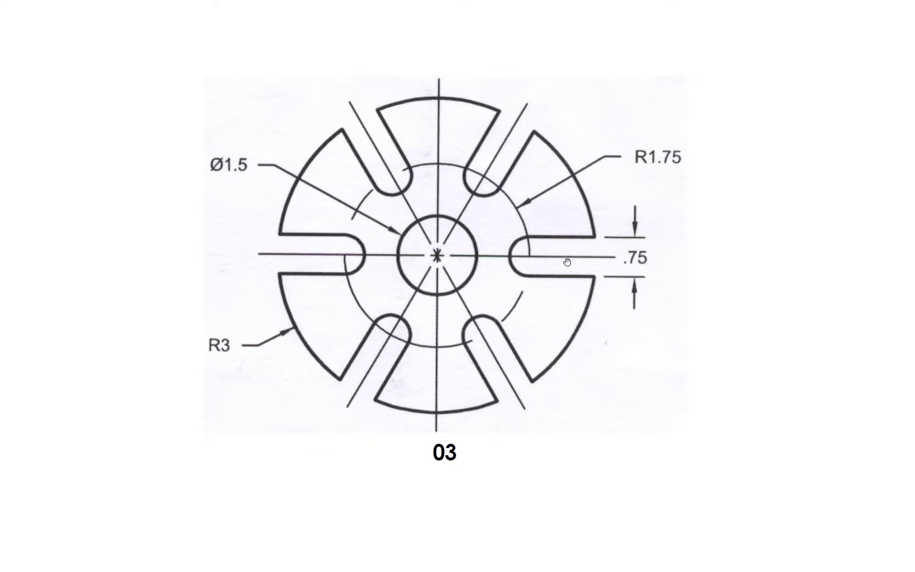
- Draw a 5 mm horizontal line from the origin along the positive X axis as the slot's centreline
{"action": "key", "text": "alt+Tab"}
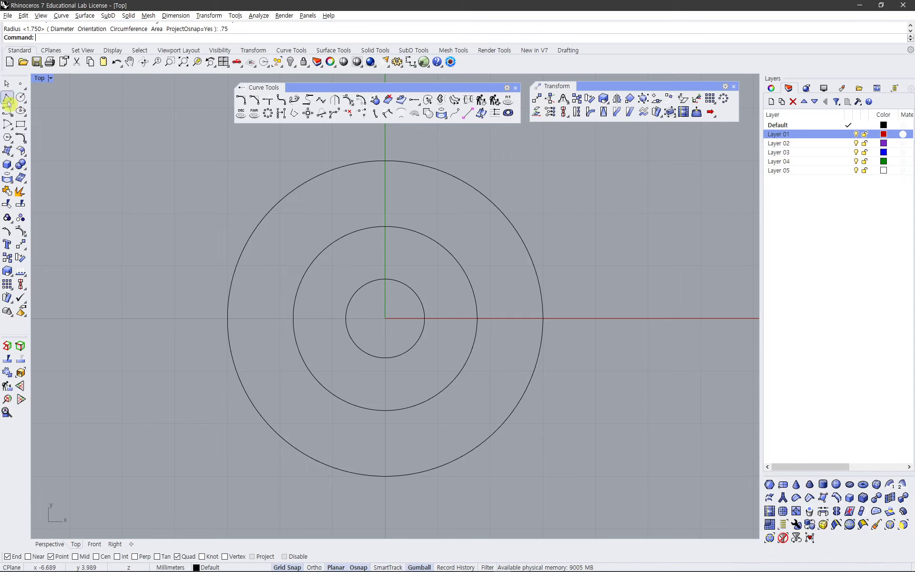
{"action": "left_click", "coordinate": [7, 98]}
{"action": "left_click", "coordinate": [376, 315]}
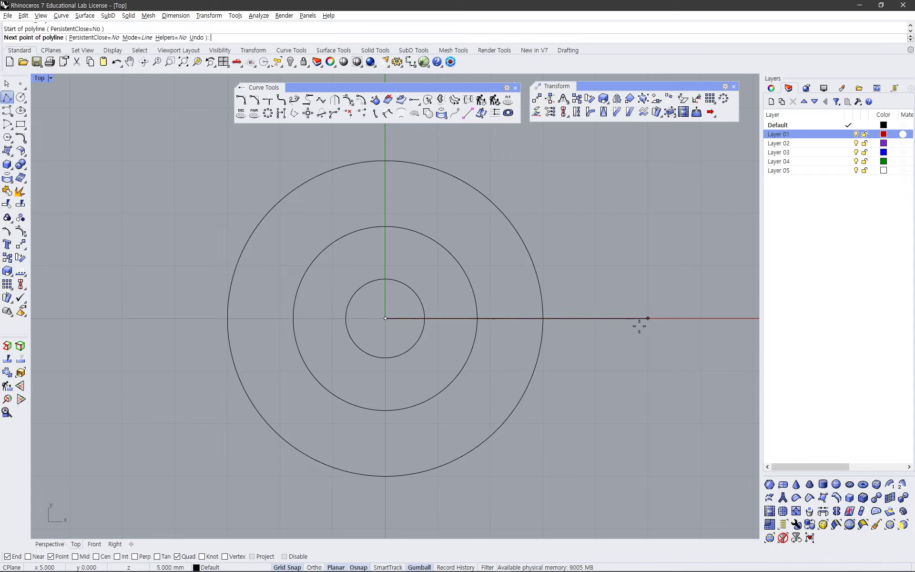
{"action": "left_click", "coordinate": [639, 326]}
{"action": "right_click", "coordinate": [640, 319]}
- Offset the slot centreline by .75/2 mm to both its upper and lower sides
{"action": "left_click", "coordinate": [640, 319]}
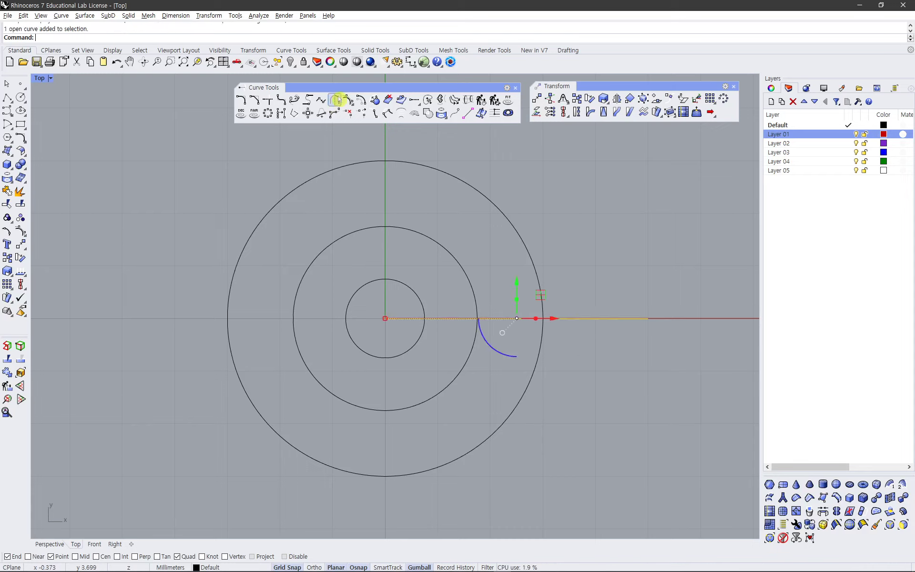
{"action": "left_click", "coordinate": [361, 99]}
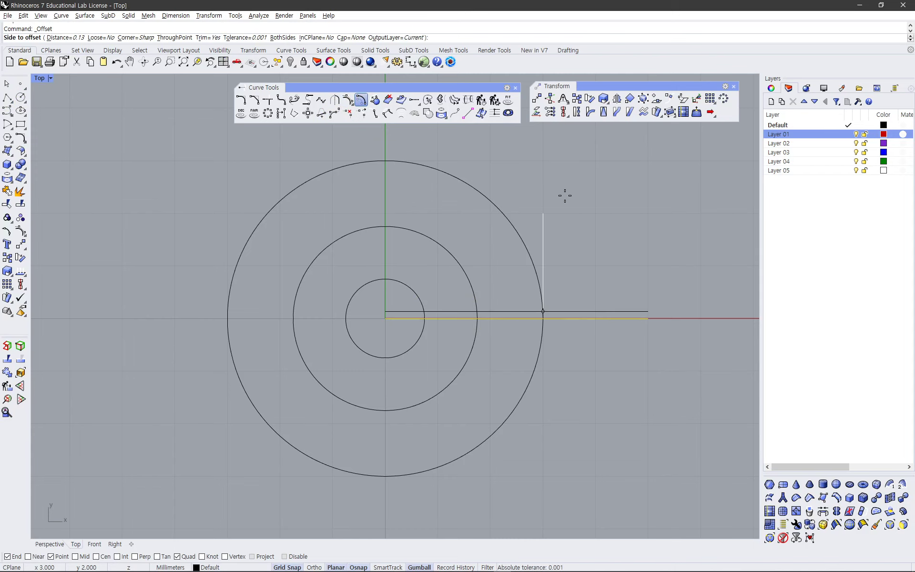
{"action": "type", "text": ".75/2"}
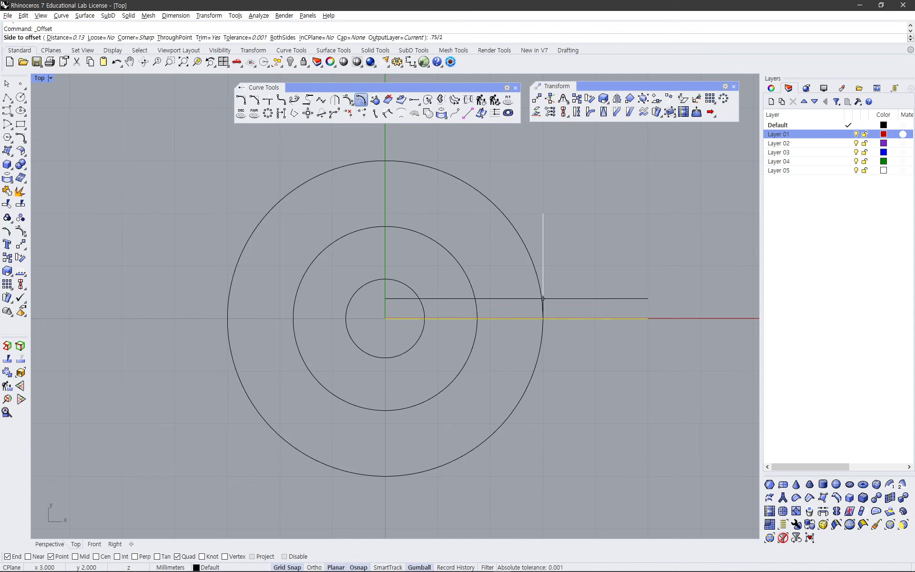
{"action": "key", "text": "Return"}
{"action": "left_click", "coordinate": [587, 187]}
{"action": "key", "text": "Return"}
{"action": "left_click", "coordinate": [597, 395]}
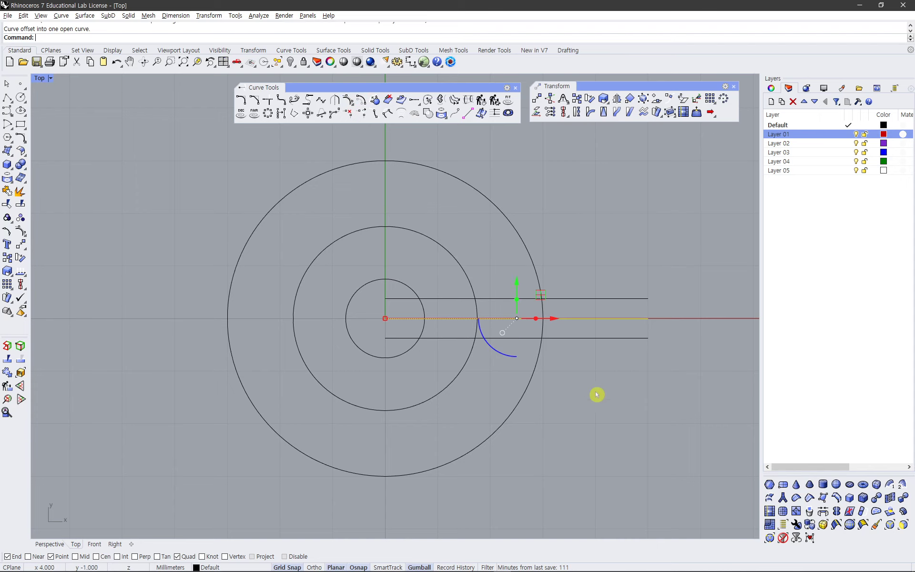
{"action": "key", "text": "Escape"}
- Examine on drawing 03 how the slot's rounded end relates to the R1.75 circle and the horizontal centreline
{"action": "scroll", "coordinate": [582, 370], "scroll_direction": "up", "scroll_amount": 2}
{"action": "scroll", "coordinate": [529, 370], "scroll_direction": "down", "scroll_amount": 3}
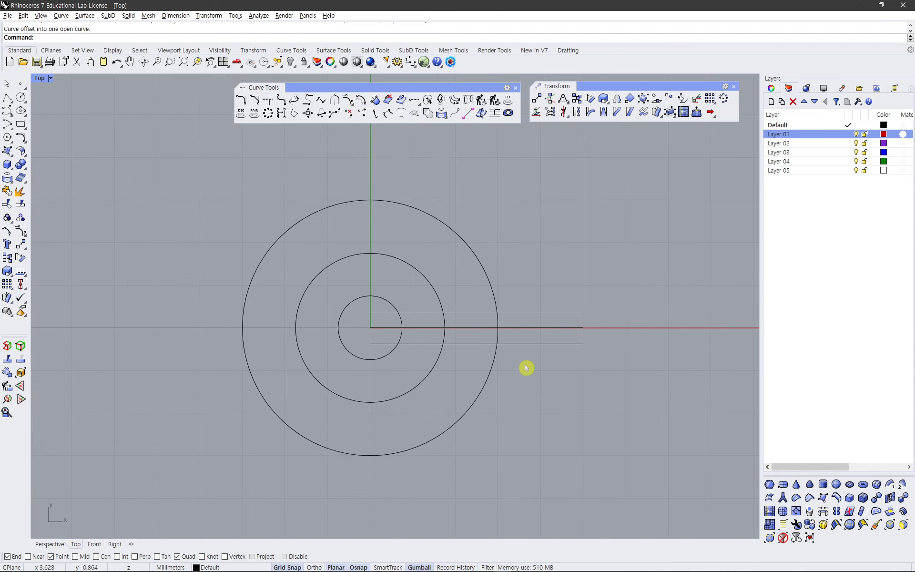
{"action": "scroll", "coordinate": [526, 368], "scroll_direction": "up", "scroll_amount": 1}
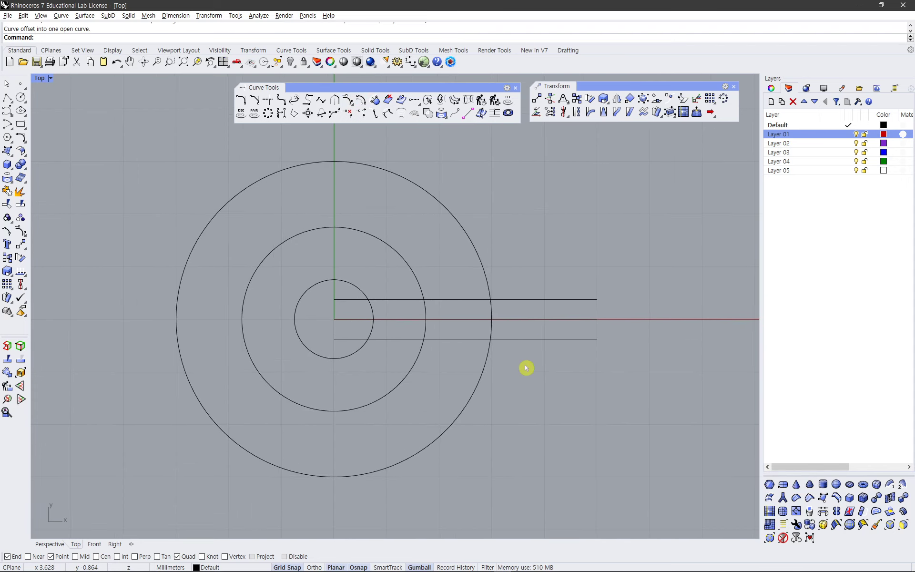
{"action": "scroll", "coordinate": [526, 368], "scroll_direction": "down", "scroll_amount": 1}
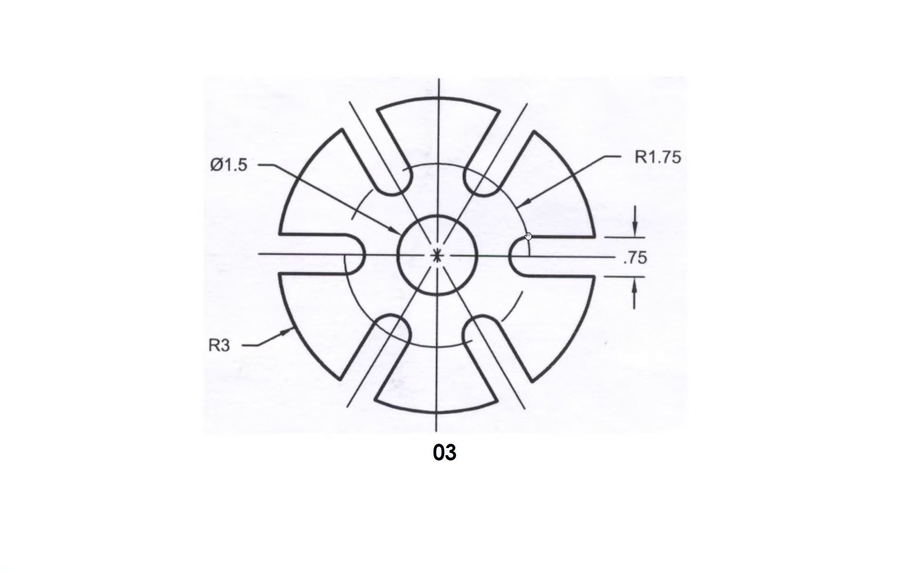
{"action": "scroll", "coordinate": [525, 259], "scroll_direction": "up", "scroll_amount": 3}
{"action": "scroll", "coordinate": [525, 259], "scroll_direction": "down", "scroll_amount": 1}
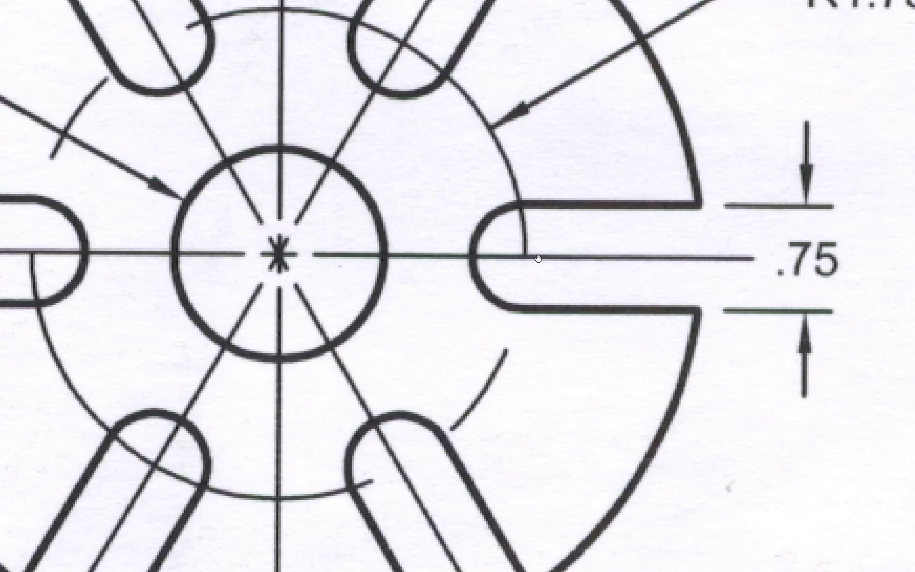
{"action": "scroll", "coordinate": [524, 240], "scroll_direction": "up", "scroll_amount": 2}
{"action": "scroll", "coordinate": [528, 265], "scroll_direction": "down", "scroll_amount": 2}
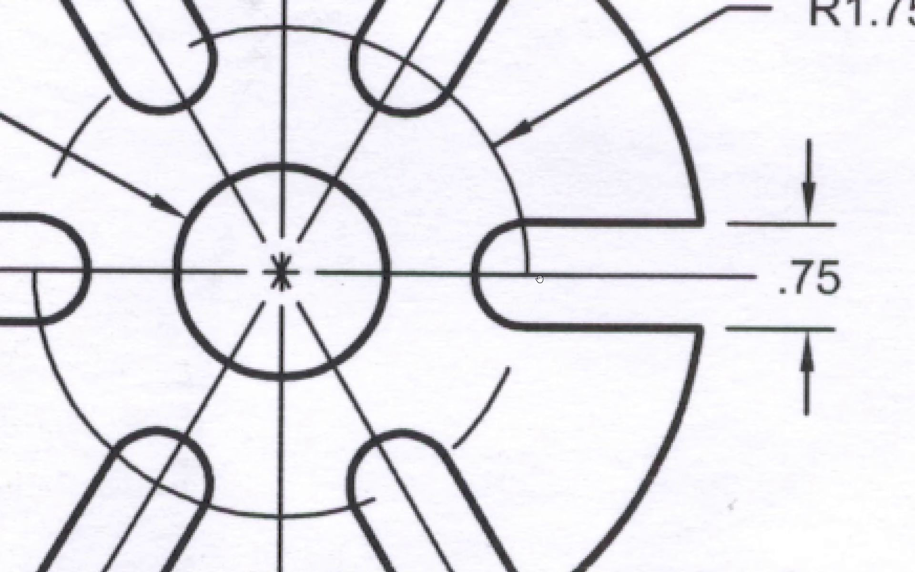
- Draw a semicircular arc of .75/2 mm radius centred where the 1.75 mm circle crosses the centreline, joining both offset lines and bulging toward the origin
{"action": "scroll", "coordinate": [529, 272], "scroll_direction": "down", "scroll_amount": 5}
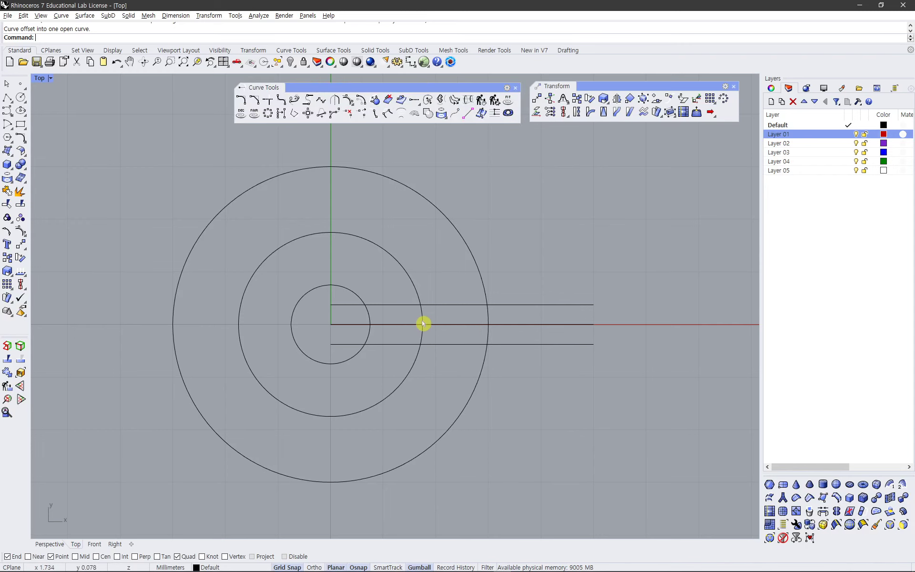
{"action": "scroll", "coordinate": [424, 326], "scroll_direction": "up", "scroll_amount": 5}
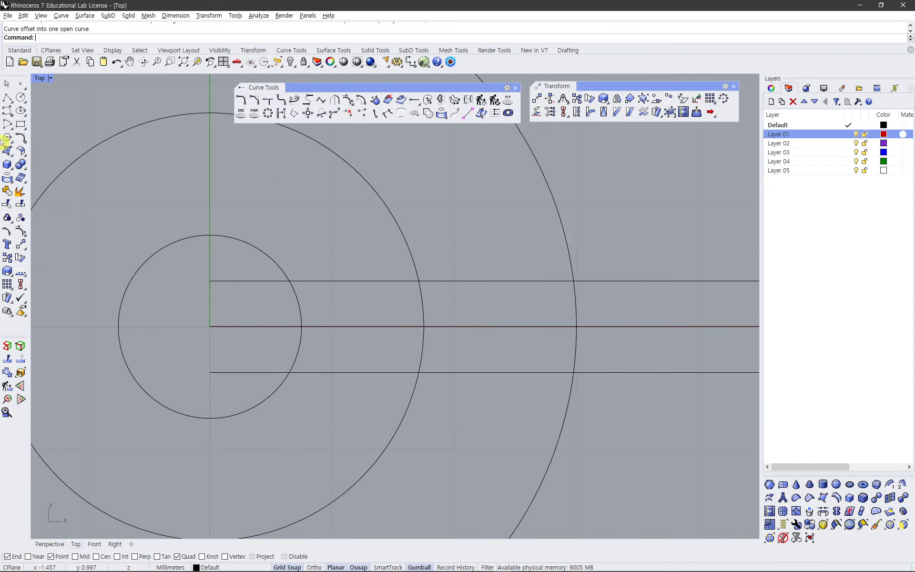
{"action": "left_click", "coordinate": [7, 125]}
{"action": "left_click", "coordinate": [424, 326]}
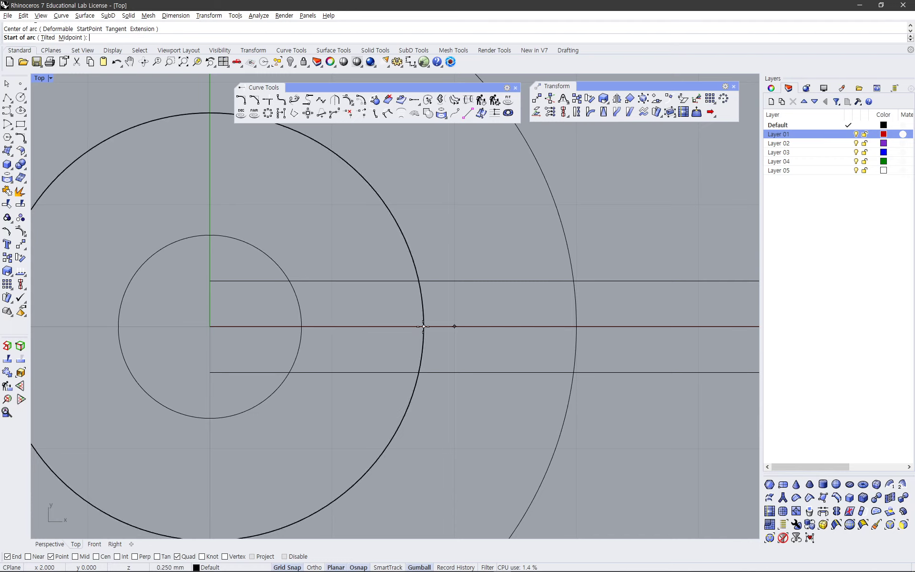
{"action": "key", "text": "F8"}
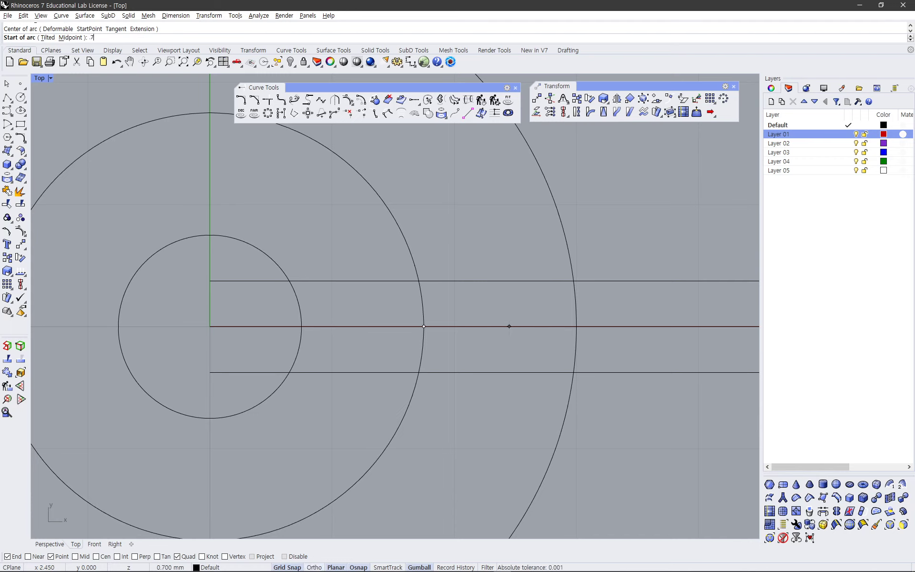
{"action": "type", "text": ".75/2"}
{"action": "key", "text": "Return"}
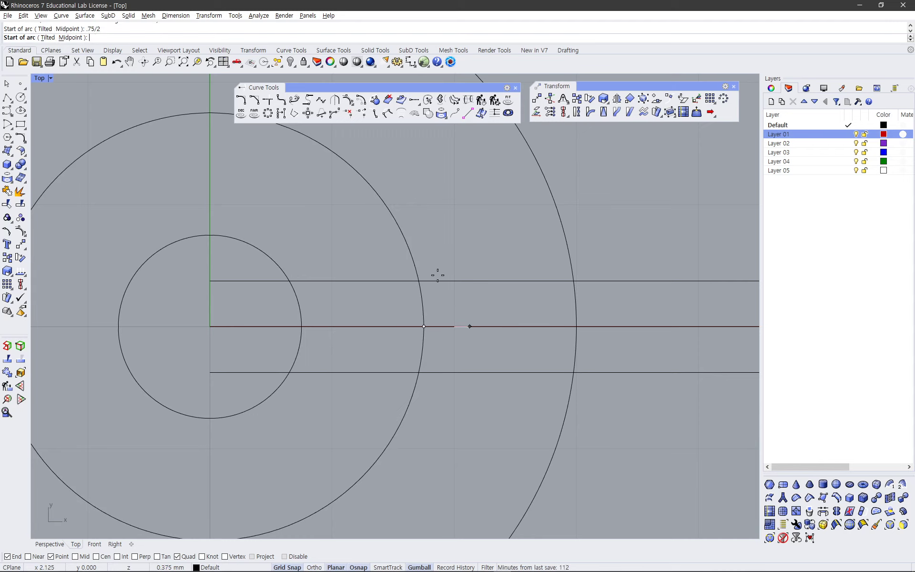
{"action": "key", "text": "F8"}
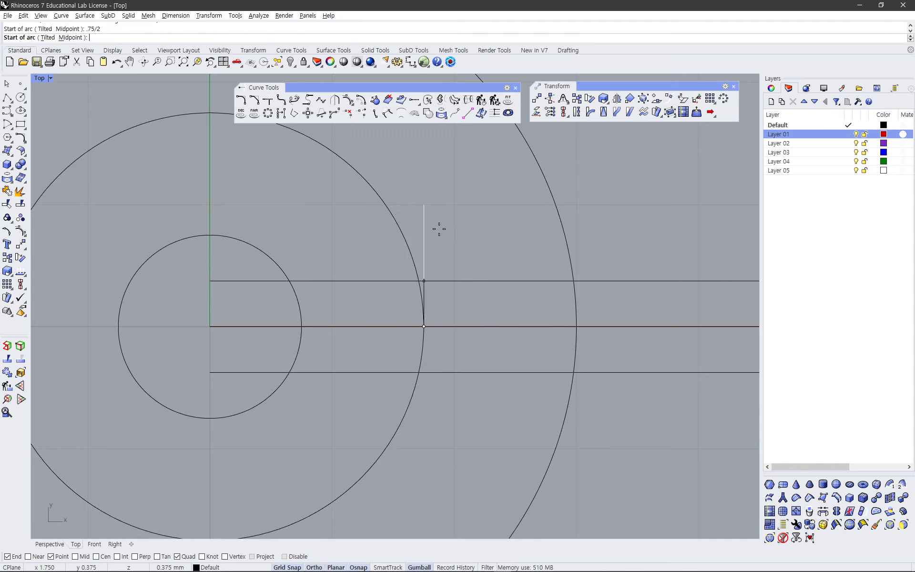
{"action": "left_click", "coordinate": [439, 230]}
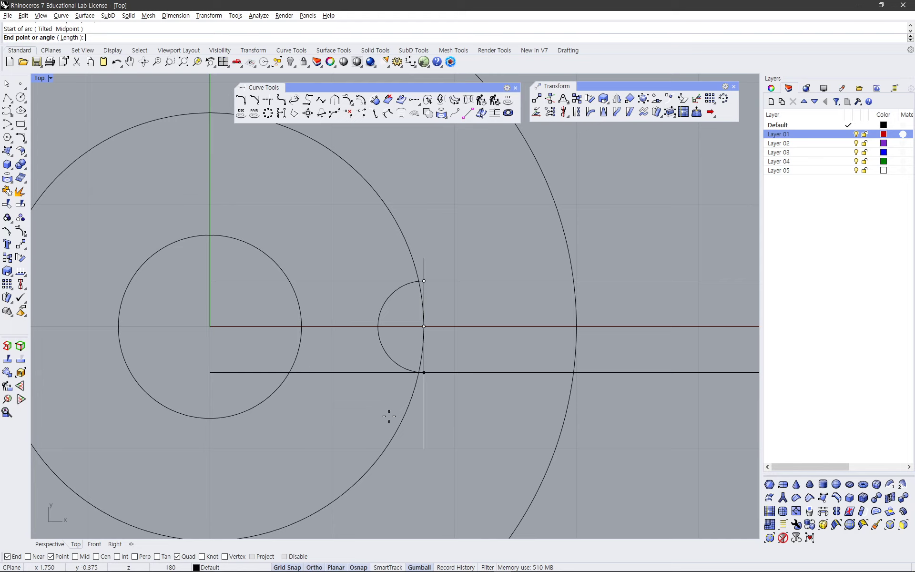
{"action": "left_click", "coordinate": [400, 427]}
{"action": "scroll", "coordinate": [433, 366], "scroll_direction": "up", "scroll_amount": 3}
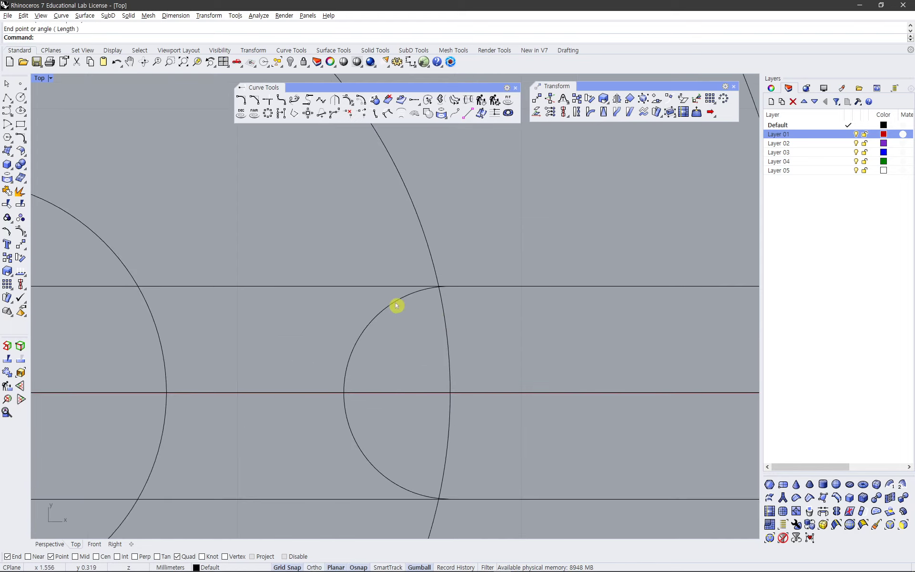
{"action": "left_click", "coordinate": [448, 293]}
{"action": "scroll", "coordinate": [458, 290], "scroll_direction": "up", "scroll_amount": 5}
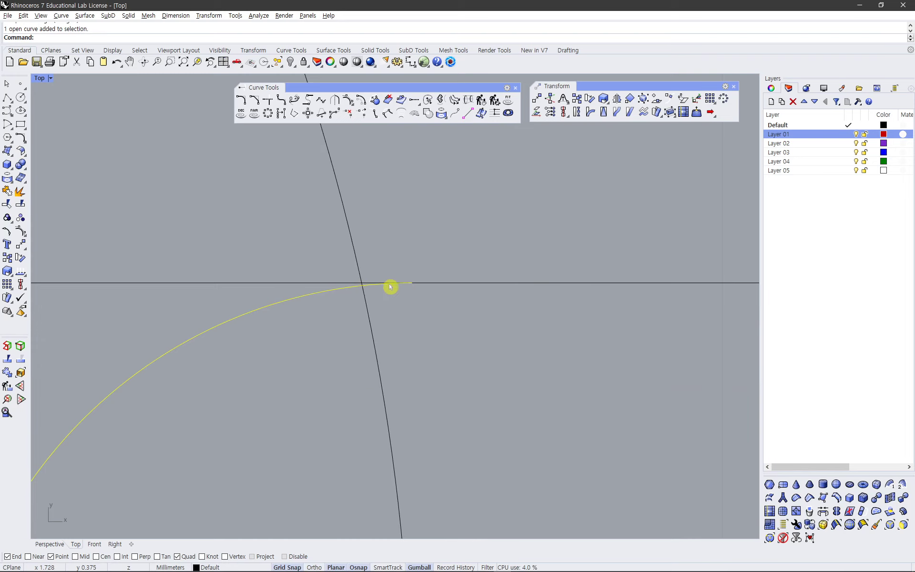
{"action": "scroll", "coordinate": [413, 291], "scroll_direction": "down", "scroll_amount": 5}
{"action": "key", "text": "Escape"}
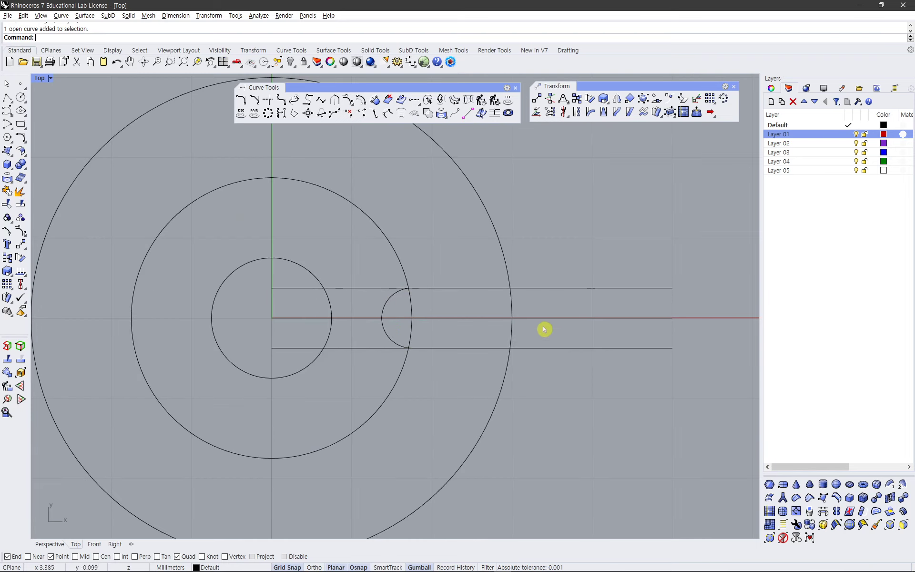
- Trim the offset lines back to the slot's arc on the origin side and cut away the outer circle between the two lines
{"action": "scroll", "coordinate": [516, 319], "scroll_direction": "down", "scroll_amount": 3}
{"action": "left_click", "coordinate": [432, 310]}
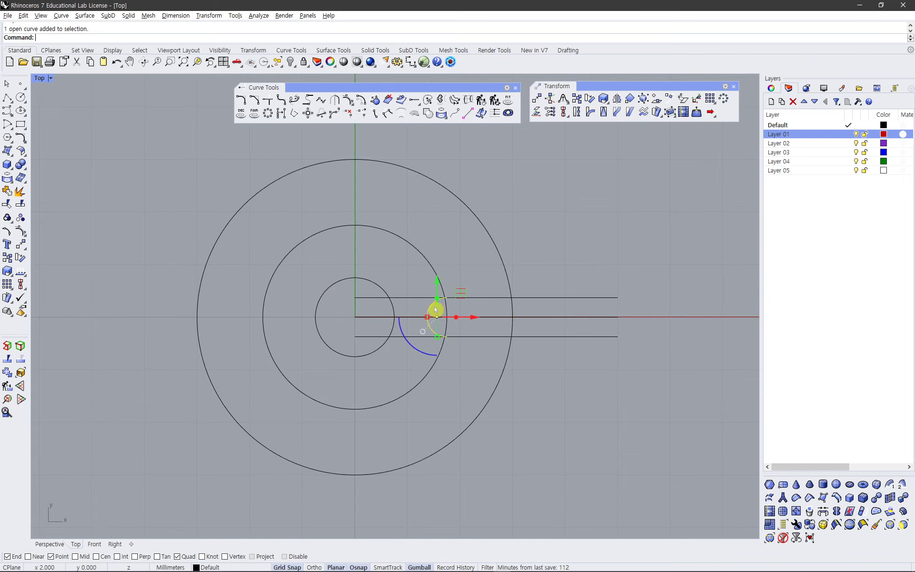
{"action": "scroll", "coordinate": [490, 301], "scroll_direction": "up", "scroll_amount": 4}
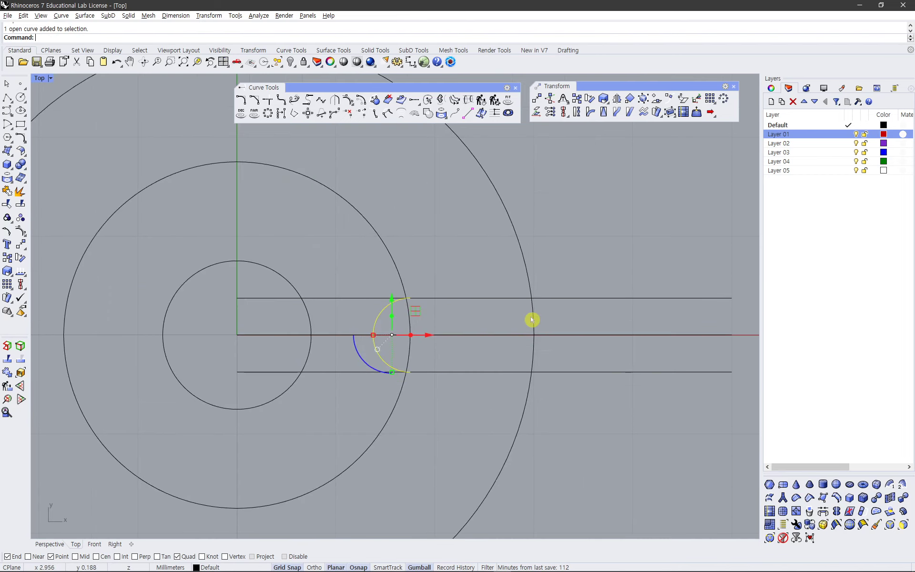
{"action": "left_click_drag", "start_coordinate": [593, 263], "coordinate": [581, 324]}
{"action": "left_click_drag", "start_coordinate": [600, 358], "coordinate": [590, 413]}
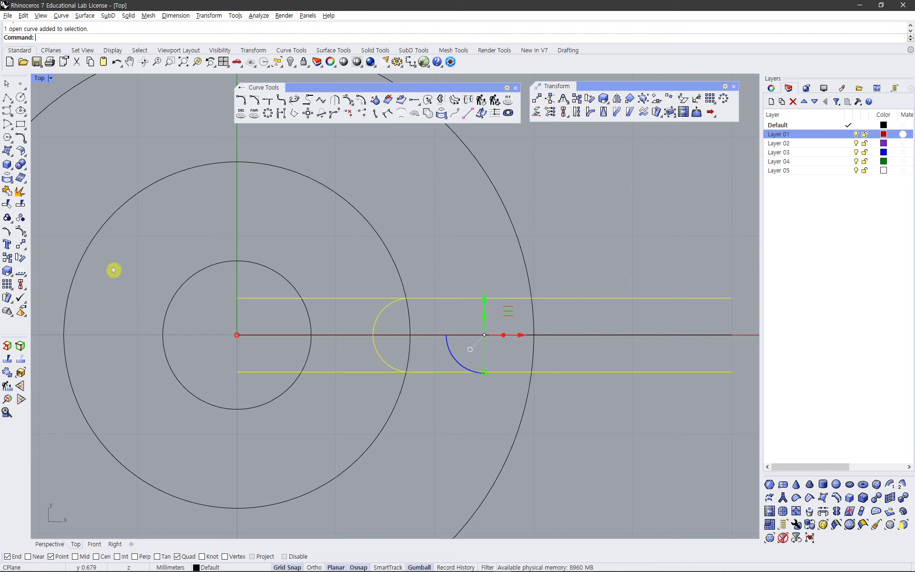
{"action": "left_click", "coordinate": [6, 205]}
{"action": "left_click", "coordinate": [344, 297]}
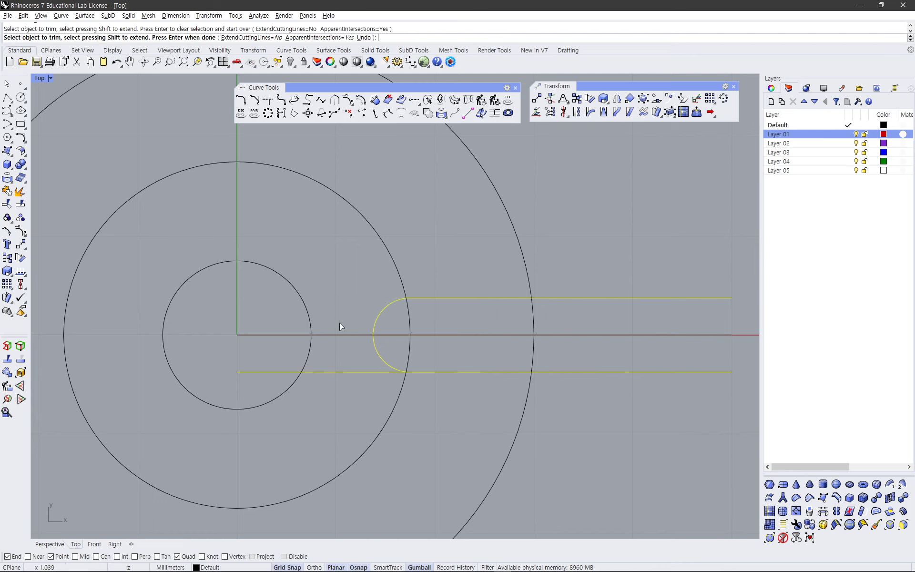
{"action": "left_click", "coordinate": [336, 372]}
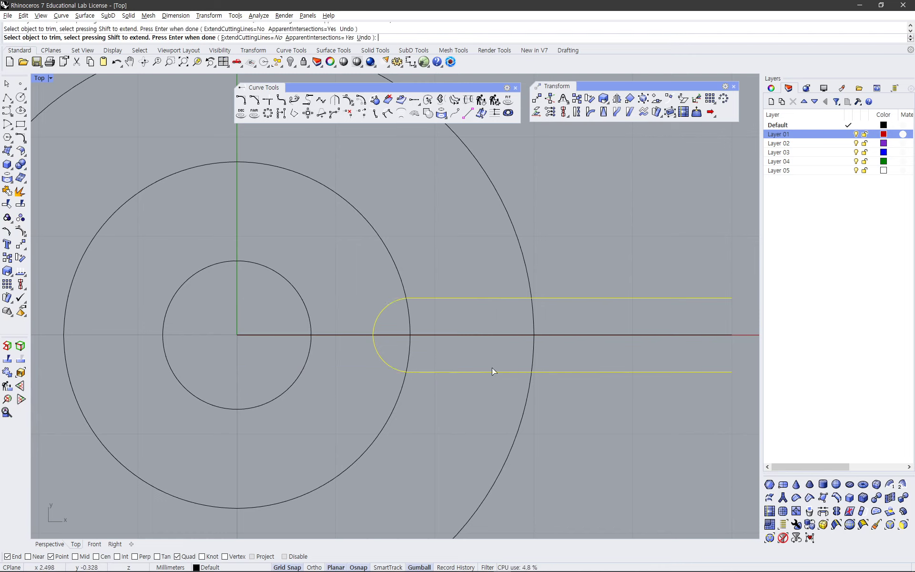
{"action": "left_click", "coordinate": [534, 362]}
{"action": "right_click", "coordinate": [561, 238]}
{"action": "key", "text": "Escape"}
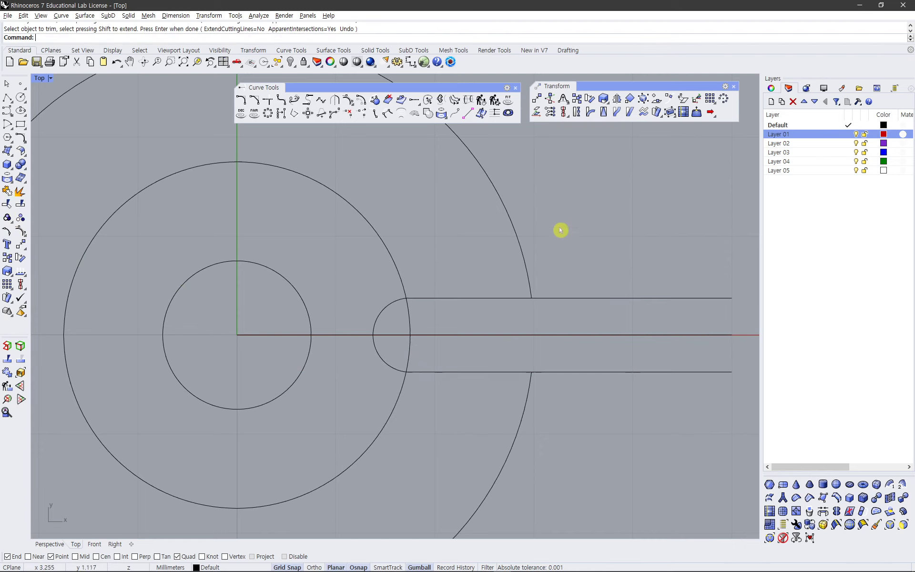
- Trim both slot lines where they extend beyond the outer circle, and delete the slot's horizontal centreline
{"action": "left_click", "coordinate": [517, 245]}
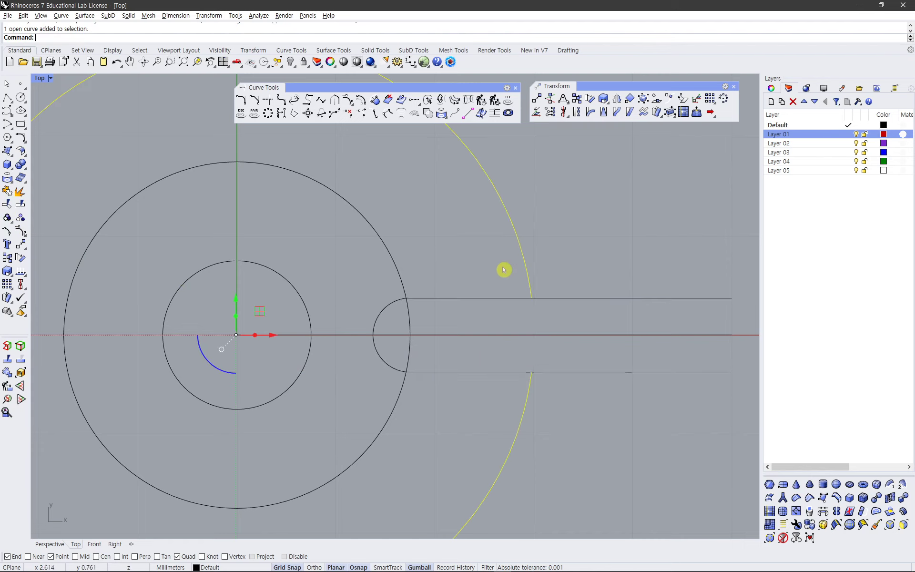
{"action": "left_click", "coordinate": [7, 217]}
{"action": "left_click_drag", "start_coordinate": [649, 341], "coordinate": [647, 450]}
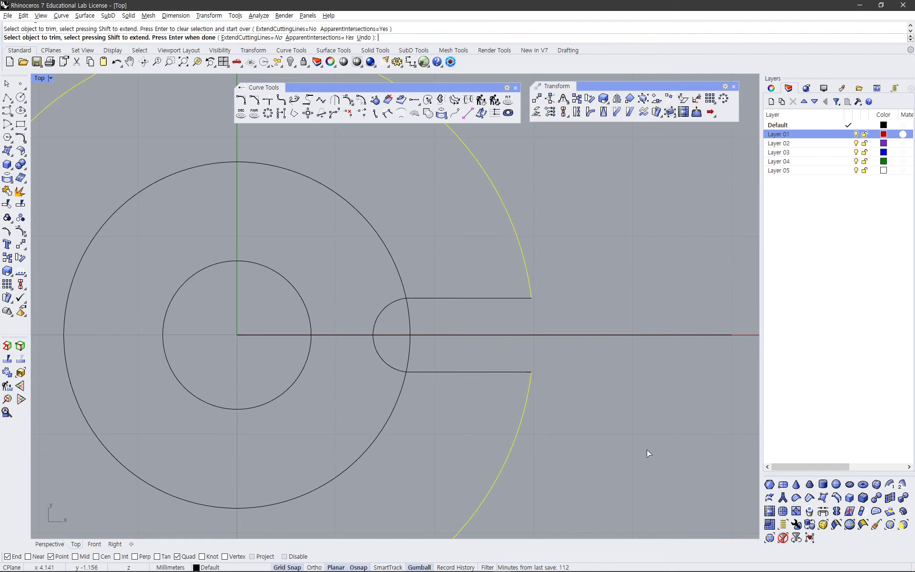
{"action": "right_click", "coordinate": [646, 447]}
{"action": "left_click_drag", "start_coordinate": [575, 310], "coordinate": [578, 354]}
{"action": "key", "text": "Delete"}
{"action": "scroll", "coordinate": [580, 353], "scroll_direction": "down", "scroll_amount": 3}
{"action": "scroll", "coordinate": [554, 337], "scroll_direction": "up", "scroll_amount": 1}
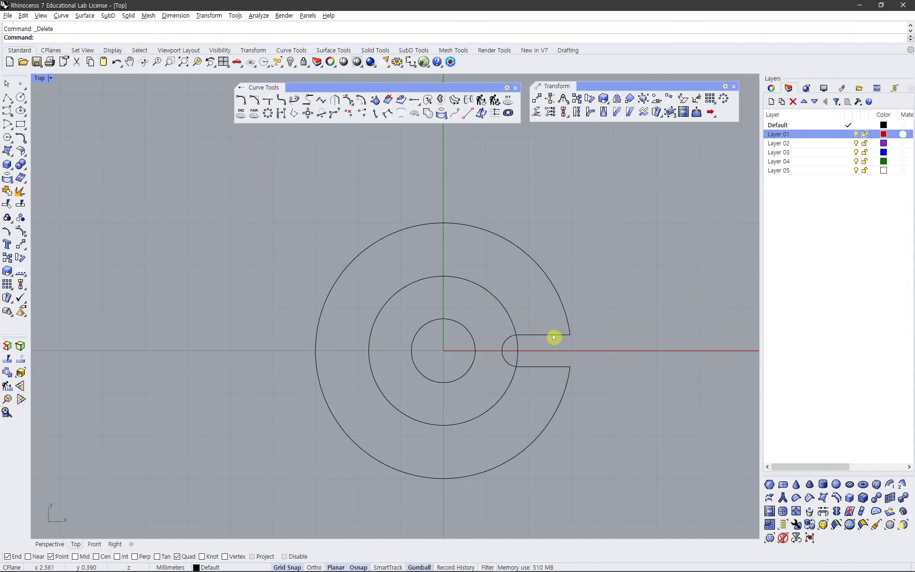
- Move the 1.75 mm radius slot-centre circle to Layer 01
{"action": "left_click", "coordinate": [507, 310]}
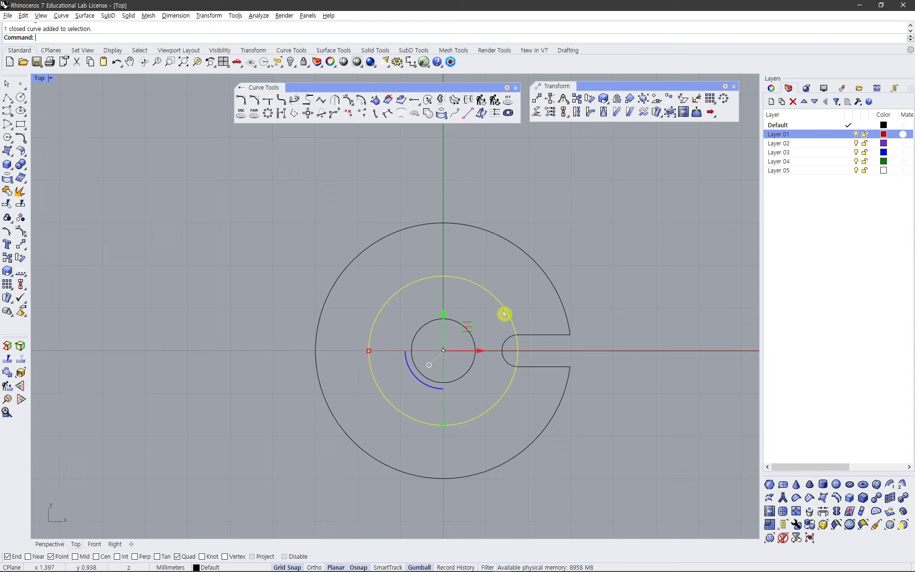
{"action": "left_click", "coordinate": [518, 301]}
{"action": "left_click", "coordinate": [503, 308]}
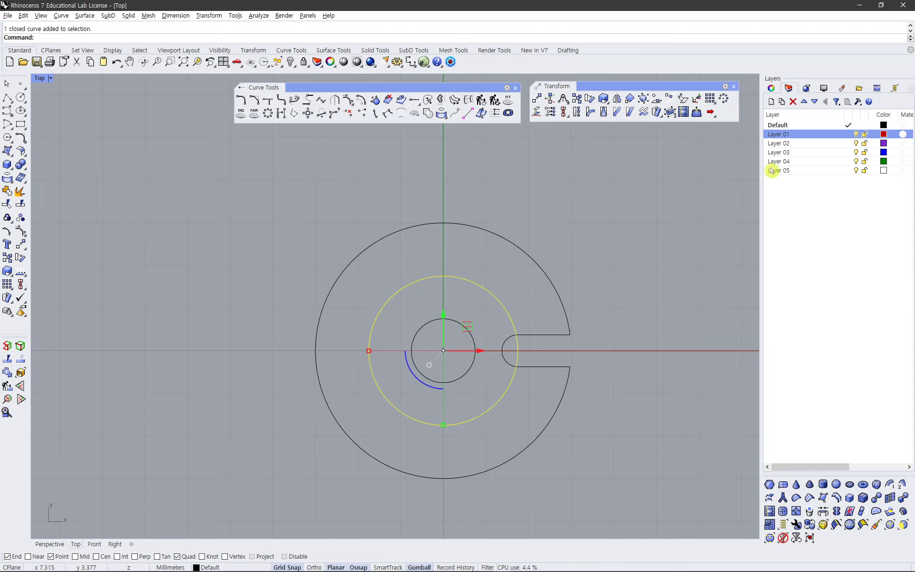
{"action": "right_click", "coordinate": [802, 137]}
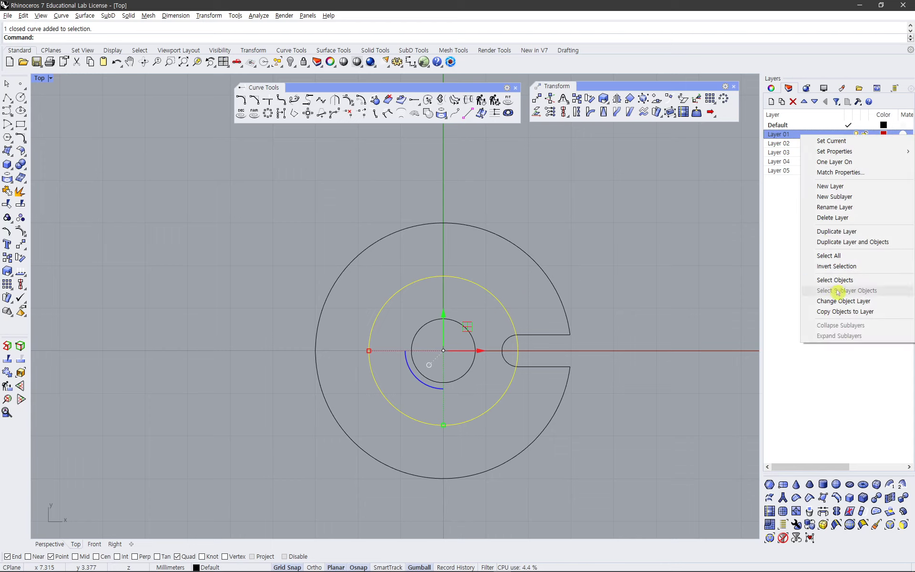
{"action": "left_click", "coordinate": [810, 301]}
{"action": "key", "text": "Escape"}
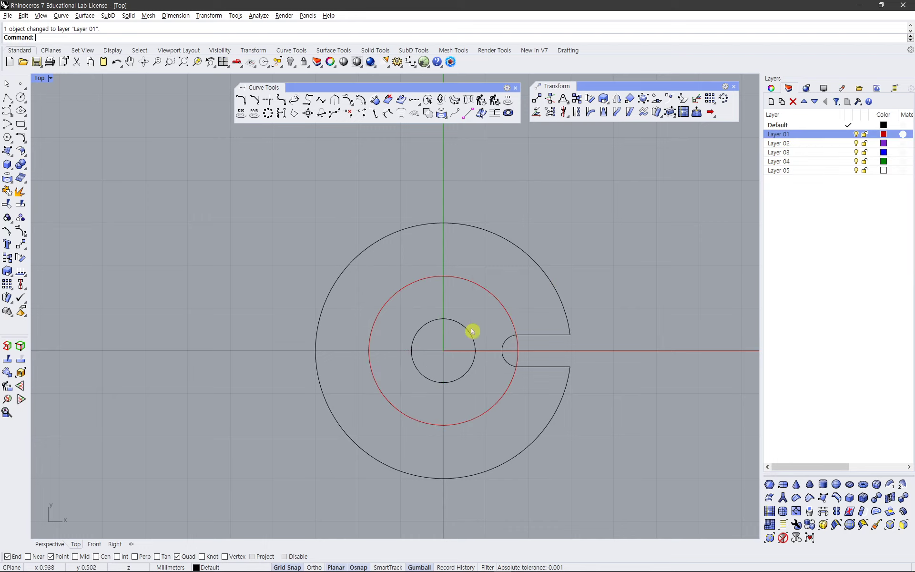
- Examine where the slot's arc meets its upper straight edge relative to the 1.75 mm radius circle
{"action": "scroll", "coordinate": [506, 343], "scroll_direction": "up", "scroll_amount": 4}
{"action": "scroll", "coordinate": [527, 334], "scroll_direction": "up", "scroll_amount": 4}
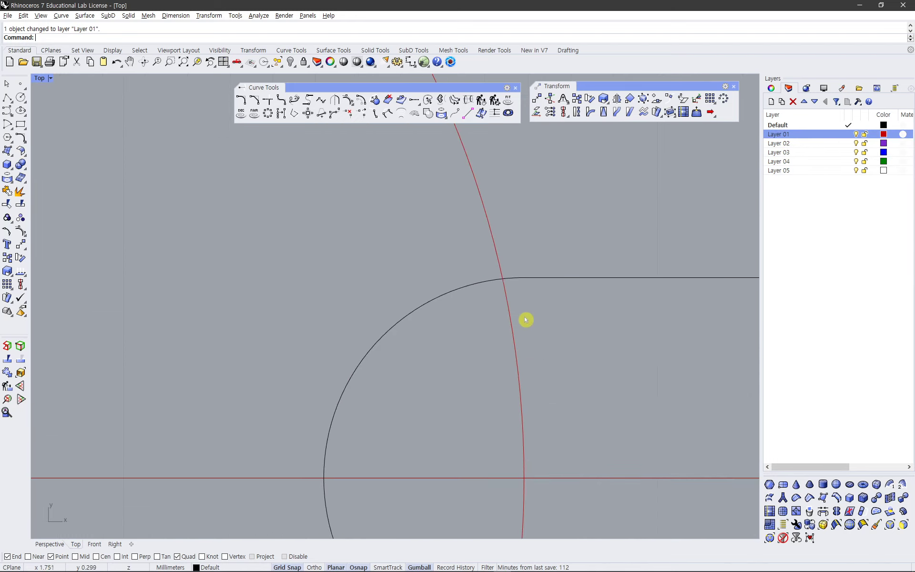
{"action": "scroll", "coordinate": [525, 276], "scroll_direction": "up", "scroll_amount": 2}
{"action": "left_click", "coordinate": [521, 309]}
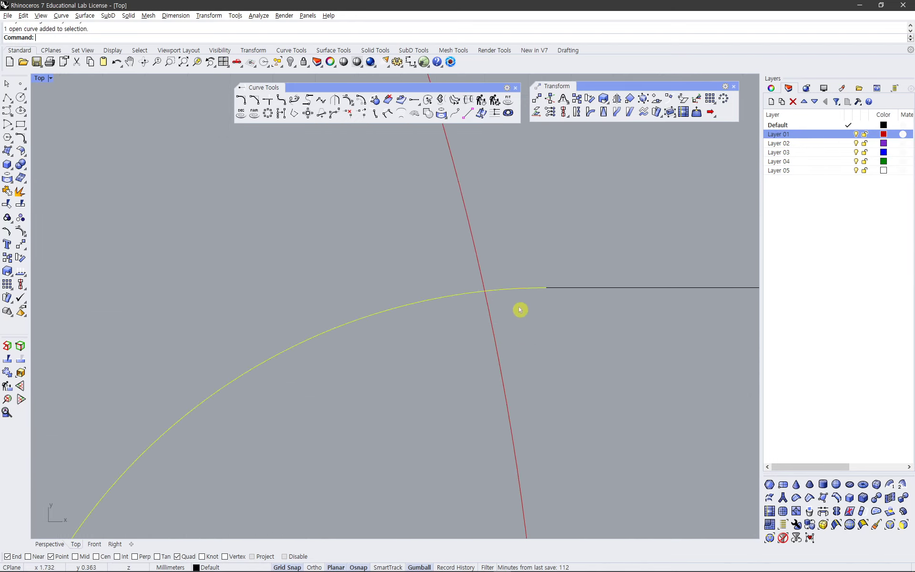
{"action": "key", "text": "Escape"}
{"action": "scroll", "coordinate": [523, 324], "scroll_direction": "down", "scroll_amount": 6}
{"action": "scroll", "coordinate": [523, 325], "scroll_direction": "down", "scroll_amount": 3}
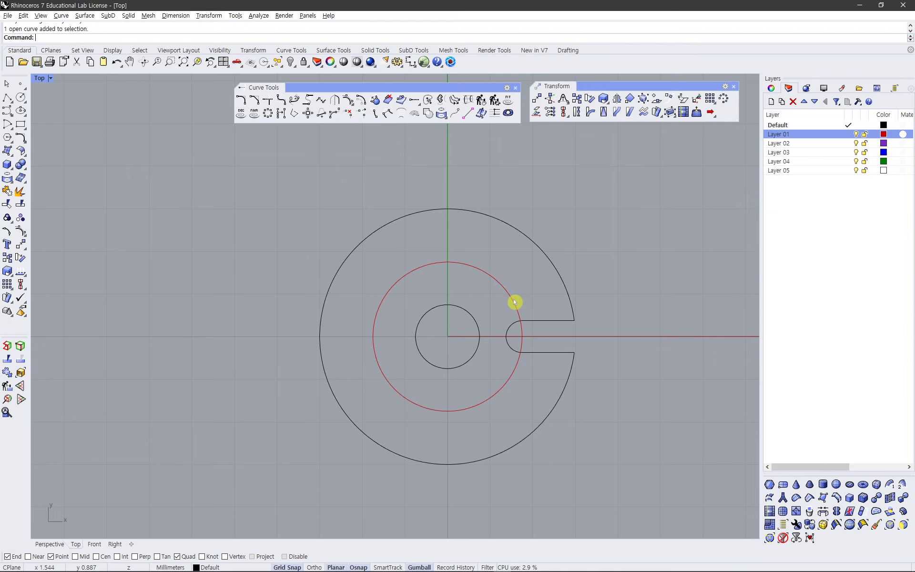
{"action": "scroll", "coordinate": [491, 278], "scroll_direction": "up", "scroll_amount": 5}
{"action": "scroll", "coordinate": [484, 289], "scroll_direction": "down", "scroll_amount": 3}
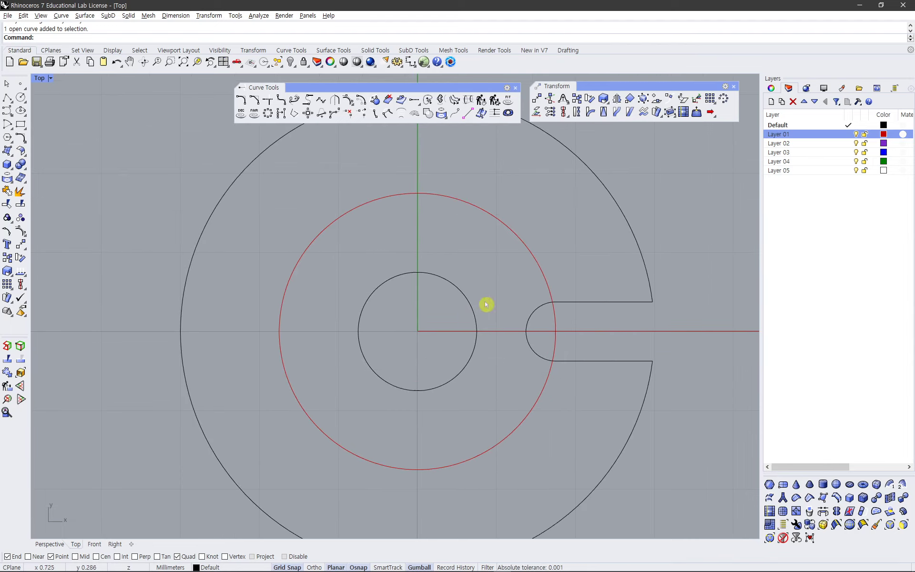
{"action": "scroll", "coordinate": [548, 248], "scroll_direction": "down", "scroll_amount": 3}
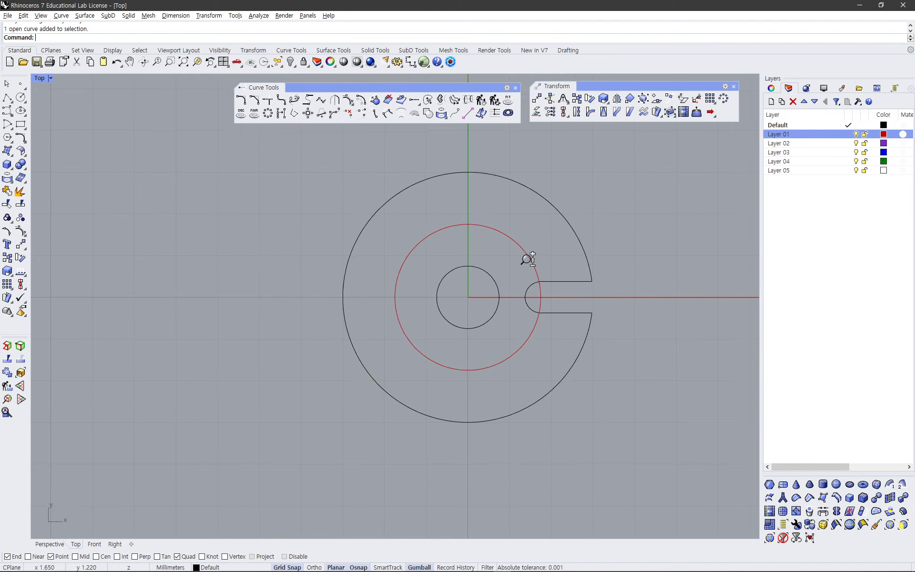
{"action": "scroll", "coordinate": [529, 252], "scroll_direction": "up", "scroll_amount": 1}
{"action": "scroll", "coordinate": [527, 249], "scroll_direction": "up", "scroll_amount": 1}
{"action": "scroll", "coordinate": [542, 260], "scroll_direction": "down", "scroll_amount": 1}
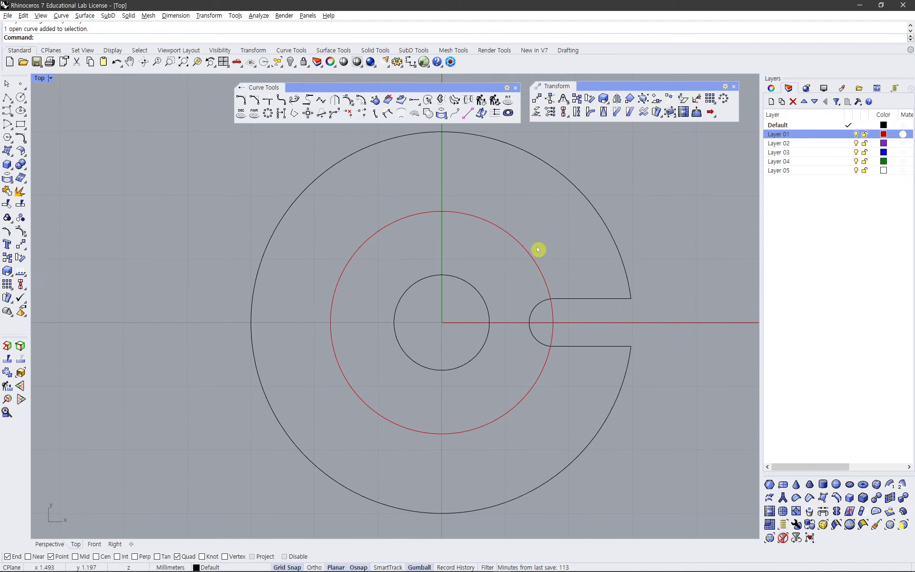
{"action": "scroll", "coordinate": [549, 267], "scroll_direction": "up", "scroll_amount": 2}
{"action": "scroll", "coordinate": [563, 296], "scroll_direction": "up", "scroll_amount": 6}
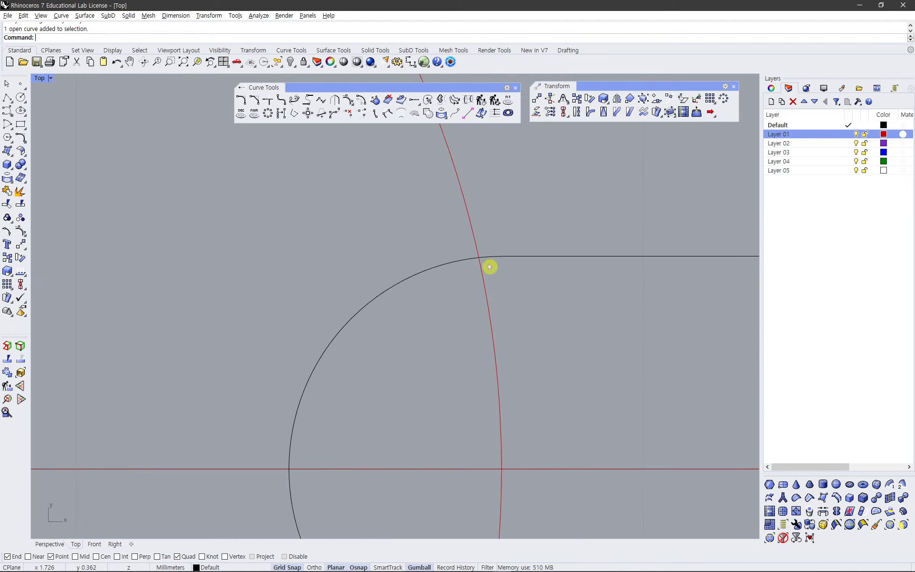
{"action": "left_click", "coordinate": [486, 262]}
{"action": "left_click", "coordinate": [526, 298]}
{"action": "scroll", "coordinate": [526, 298], "scroll_direction": "down", "scroll_amount": 5}
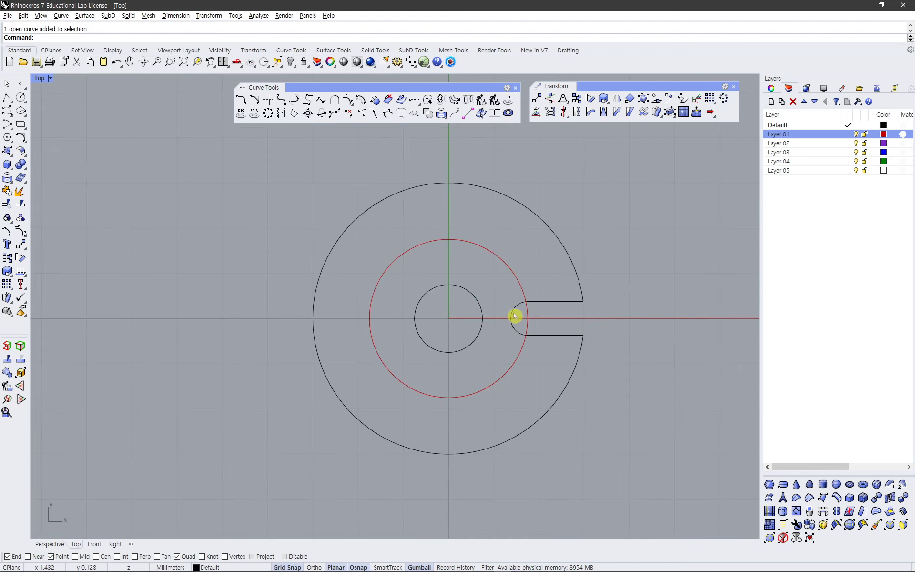
- Rotate a copy of the slot's arc and two straight edges by 60 degrees about the origin
{"action": "left_click_drag", "start_coordinate": [541, 311], "coordinate": [640, 356]}
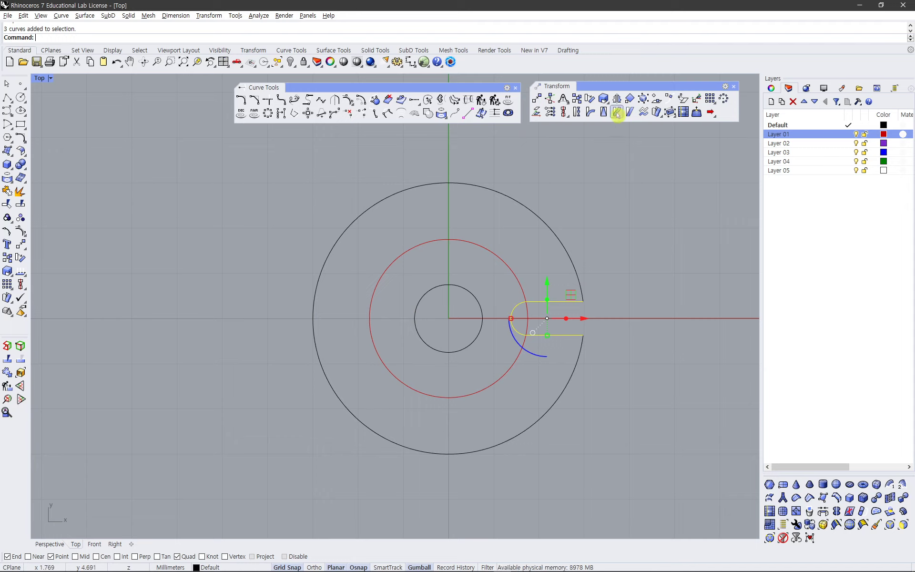
{"action": "left_click", "coordinate": [594, 100]}
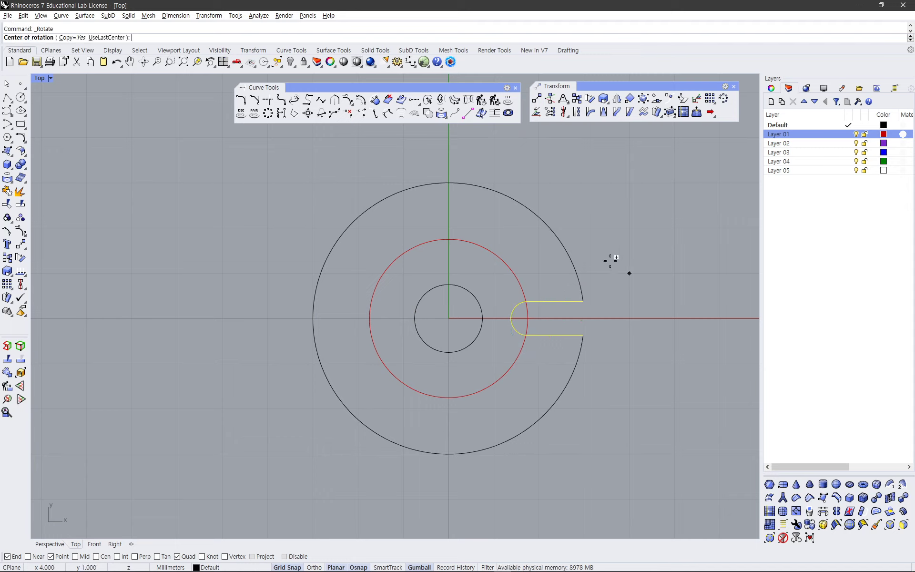
{"action": "type", "text": "0"}
{"action": "key", "text": "Return"}
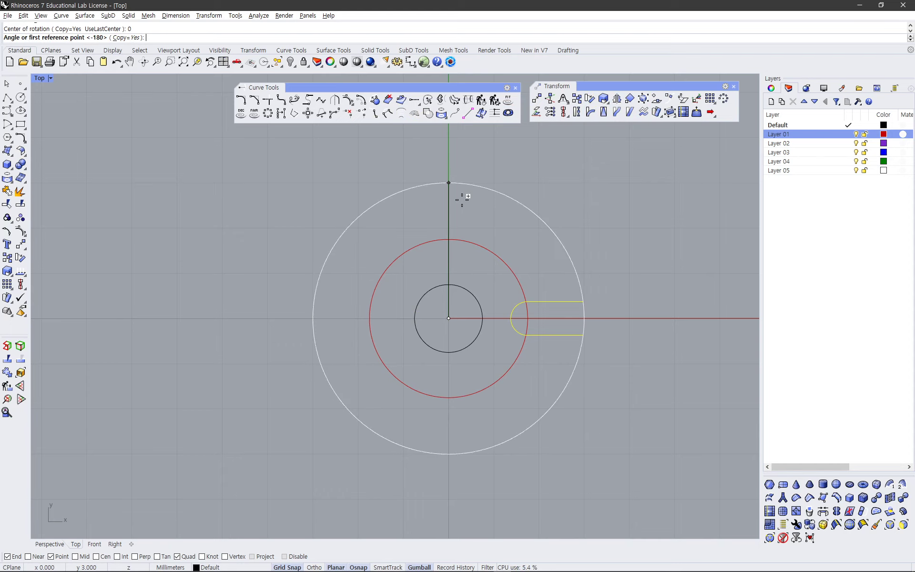
{"action": "type", "text": "60"}
{"action": "key", "text": "Return"}
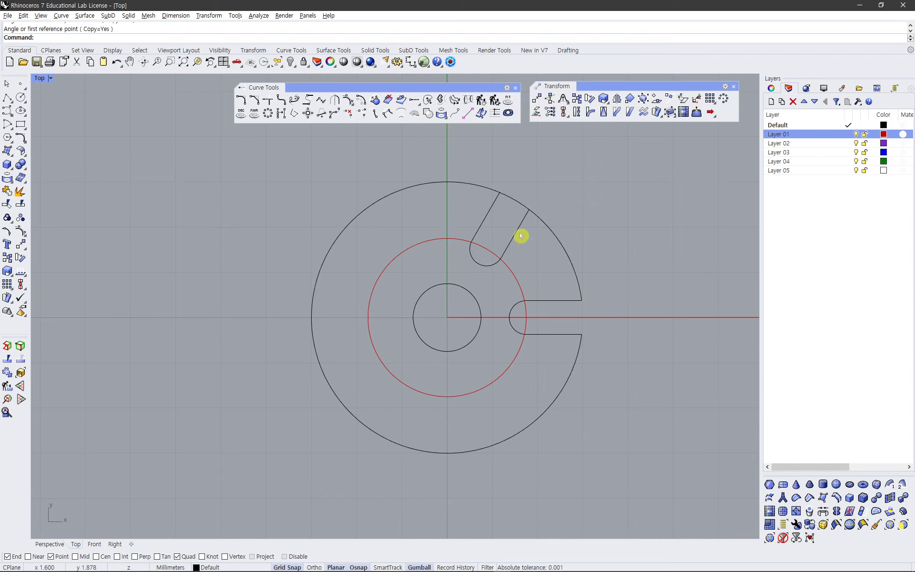
- Trim the outer circle down to the arc between the two slots using the rotated slot's edge, and delete the rotated slot copy
{"action": "left_click", "coordinate": [513, 237]}
{"action": "left_click", "coordinate": [7, 204]}
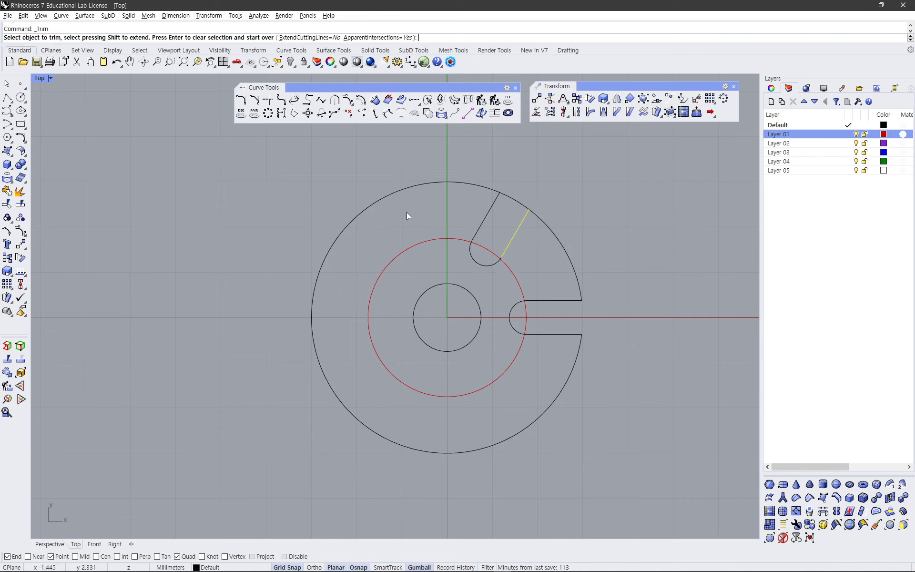
{"action": "left_click", "coordinate": [513, 201]}
{"action": "right_click", "coordinate": [510, 204]}
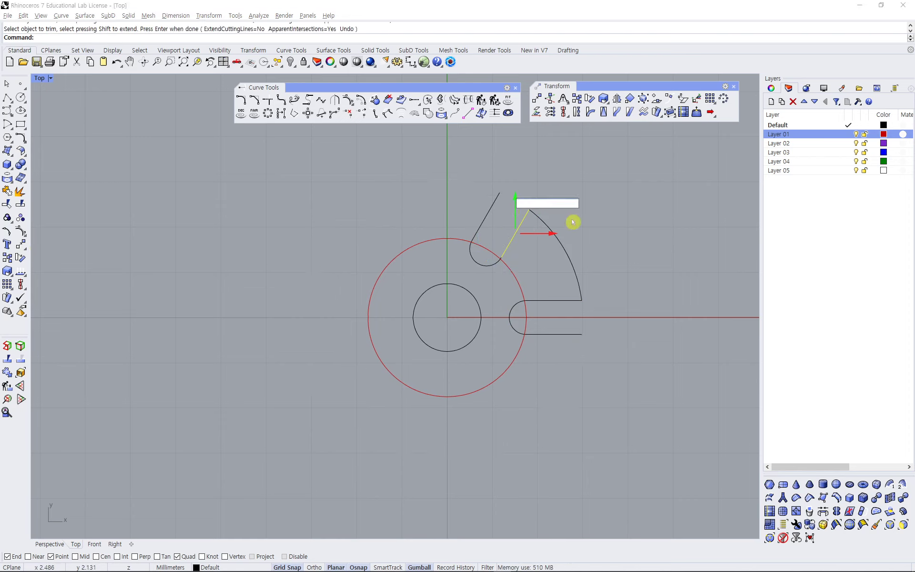
{"action": "left_click_drag", "start_coordinate": [445, 187], "coordinate": [546, 280]}
{"action": "key", "text": "Delete"}
- Polar array the slot and its adjoining outer arc about the origin with 6 items over 360 degrees
{"action": "left_click_drag", "start_coordinate": [486, 184], "coordinate": [643, 410]}
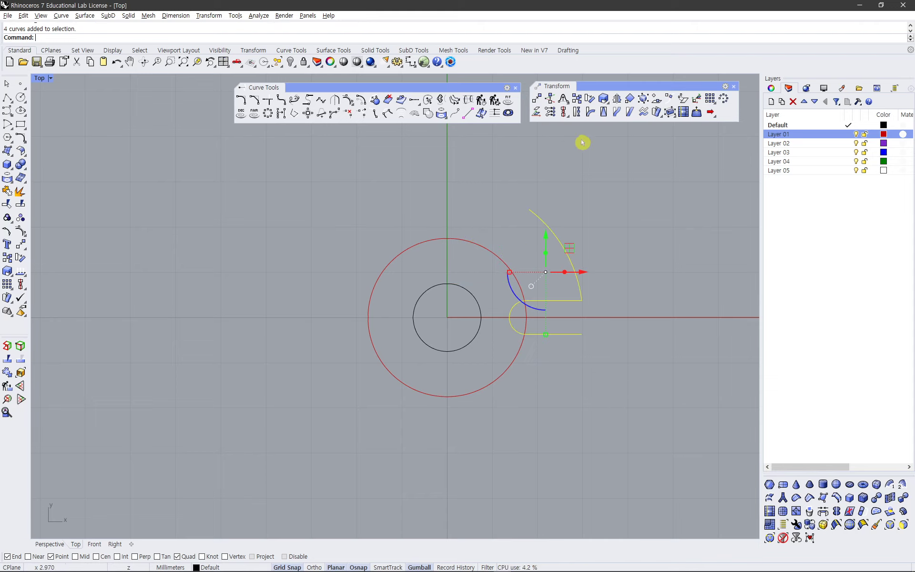
{"action": "left_click", "coordinate": [723, 98]}
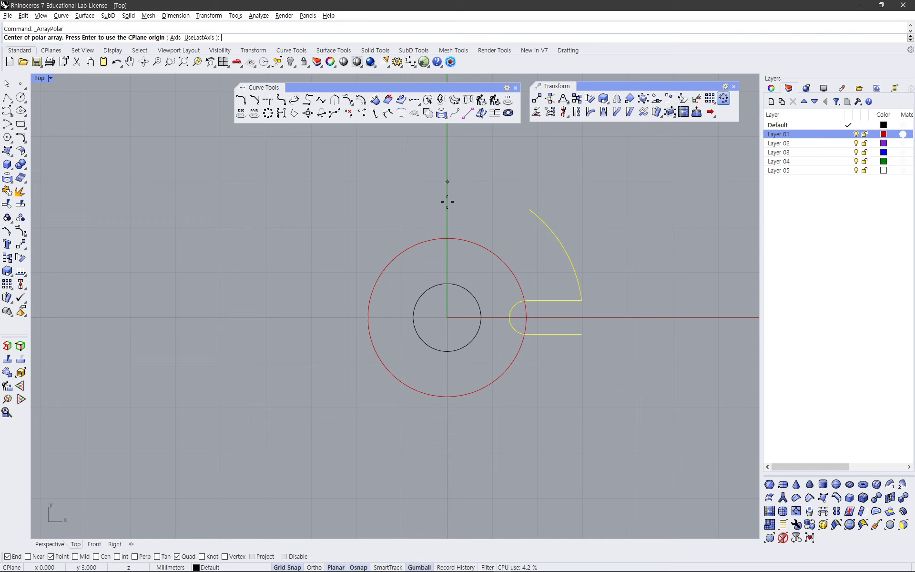
{"action": "key", "text": "Return"}
{"action": "key", "text": "Return"}
{"action": "key", "text": "Return"}
{"action": "key", "text": "Return"}
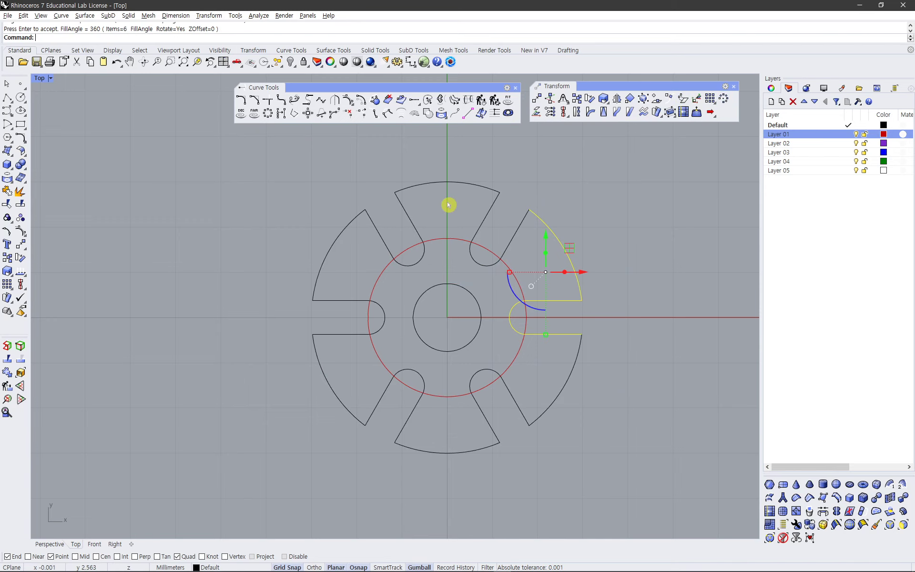
{"action": "key", "text": "Escape"}
{"action": "scroll", "coordinate": [599, 186], "scroll_direction": "down", "scroll_amount": 4}
{"action": "right_click_drag", "start_coordinate": [572, 210], "coordinate": [476, 255]}
{"action": "scroll", "coordinate": [476, 256], "scroll_direction": "up", "scroll_amount": 1}
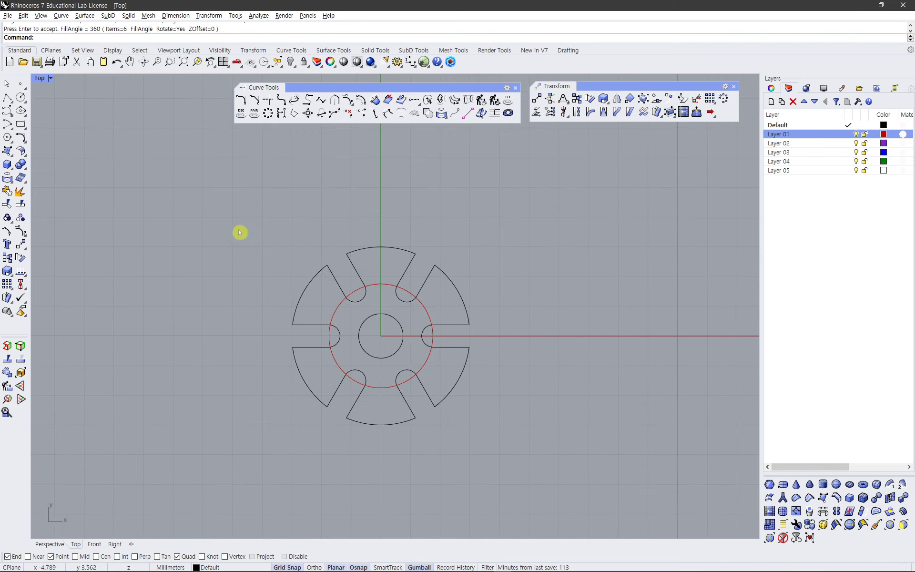
{"action": "left_click_drag", "start_coordinate": [240, 232], "coordinate": [570, 482]}
{"action": "key", "text": "Escape"}
{"action": "left_click", "coordinate": [425, 309]}
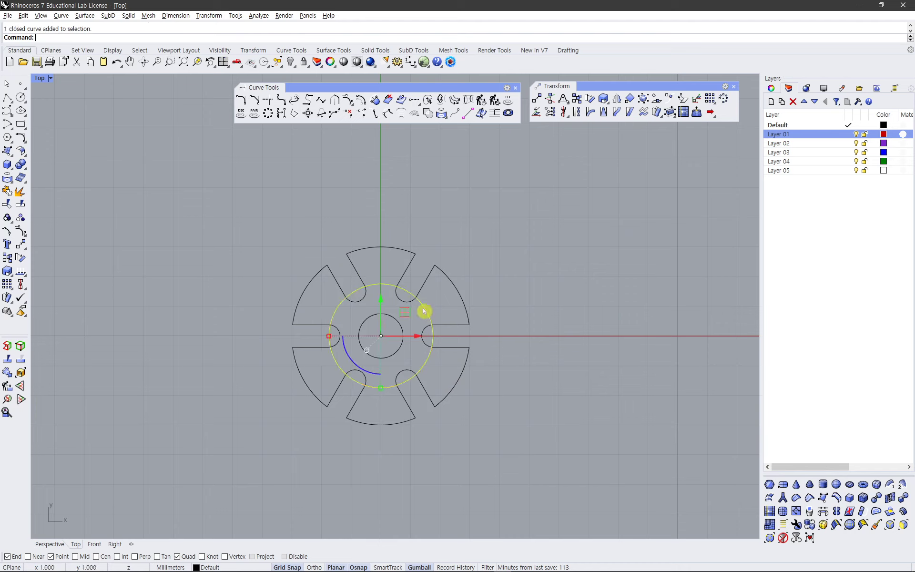
{"action": "left_click", "coordinate": [467, 302]}
{"action": "left_click", "coordinate": [494, 294]}
{"action": "left_click_drag", "start_coordinate": [401, 338], "coordinate": [238, 253]}
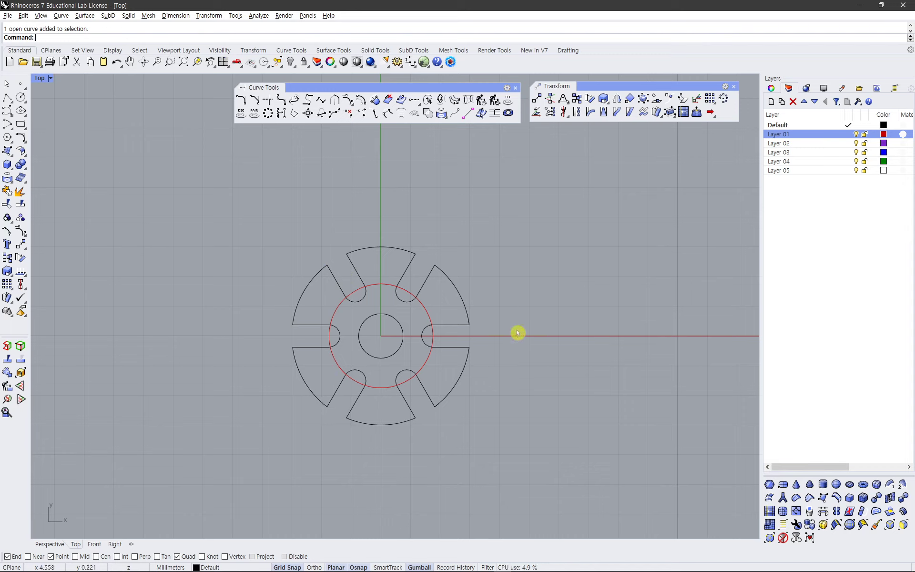
- Move the finished six-slot disc away from the origin to a spot just to the right of the two-lug flange
{"action": "left_click_drag", "start_coordinate": [235, 219], "coordinate": [551, 469]}
{"action": "scroll", "coordinate": [548, 452], "scroll_direction": "down", "scroll_amount": 5}
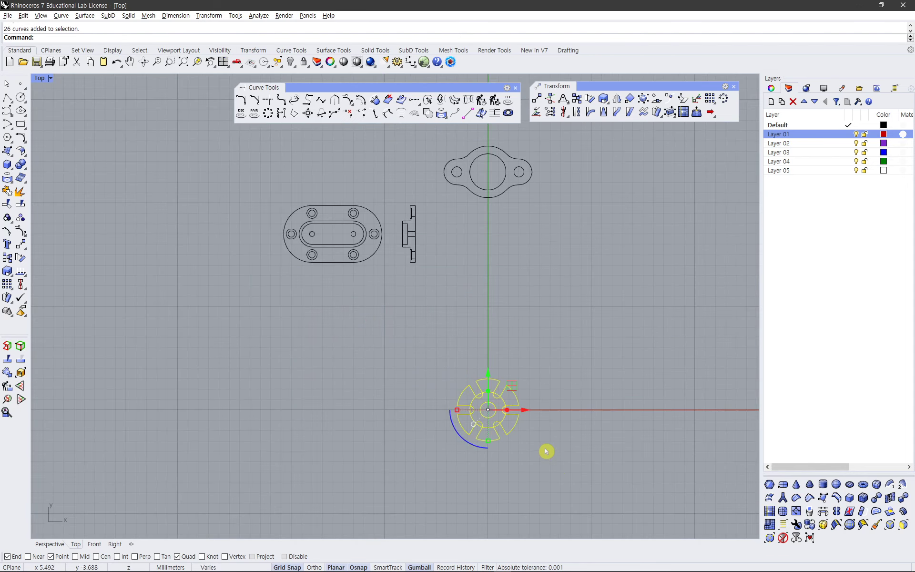
{"action": "left_click_drag", "start_coordinate": [515, 400], "coordinate": [600, 197]}
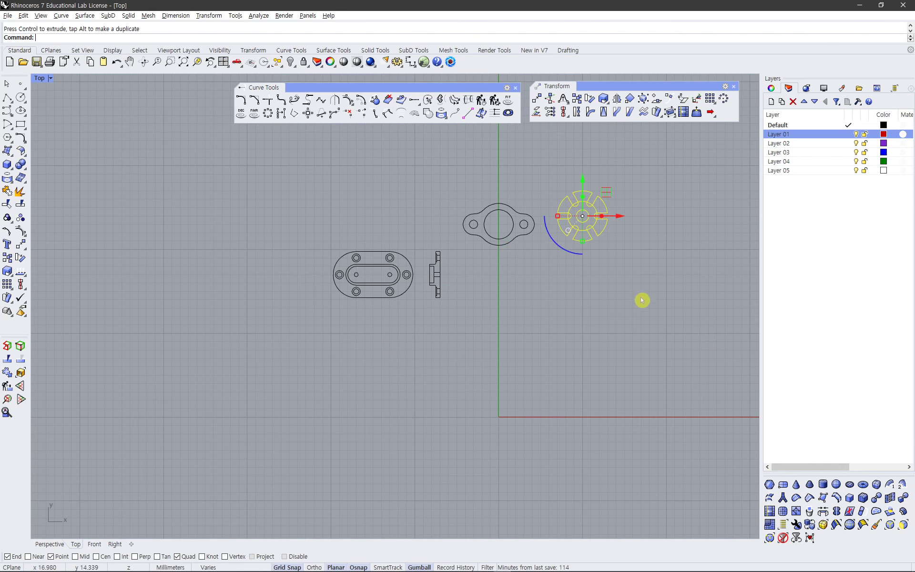
{"action": "key", "text": "Escape"}
{"action": "scroll", "coordinate": [581, 317], "scroll_direction": "up", "scroll_amount": 1}
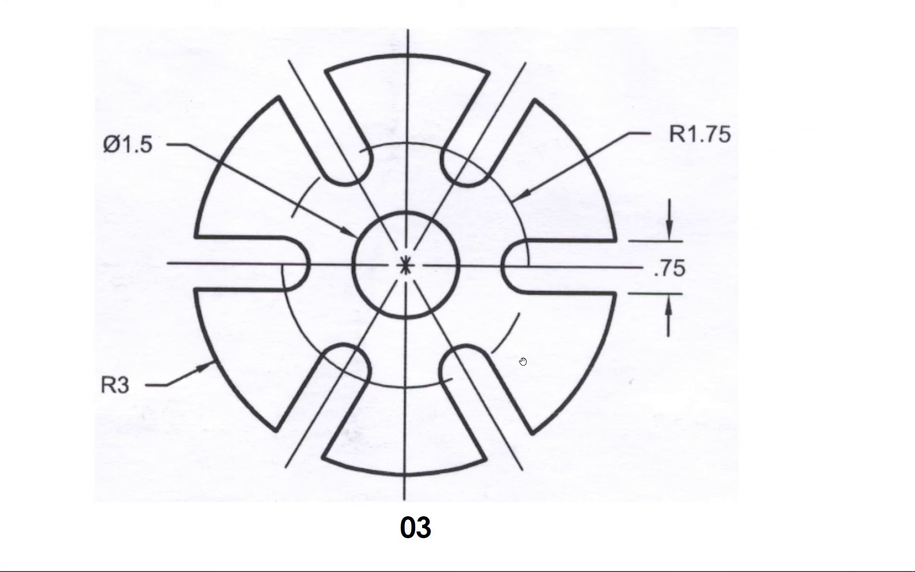
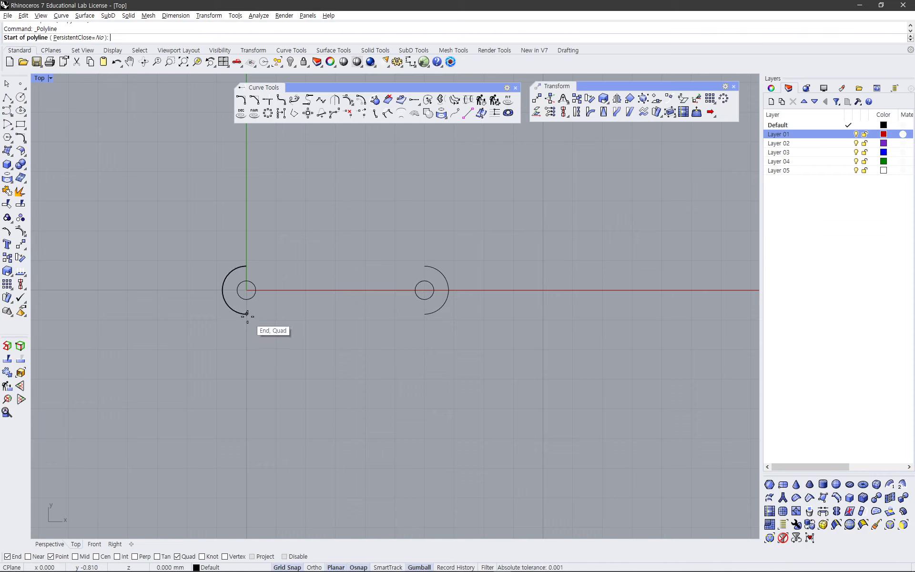
- Join the lower ends and the upper ends of the two outer half-circle arcs with 6 mm straight lines
{"action": "left_click", "coordinate": [247, 317]}
{"action": "left_click", "coordinate": [418, 316]}
{"action": "key", "text": "Return"}
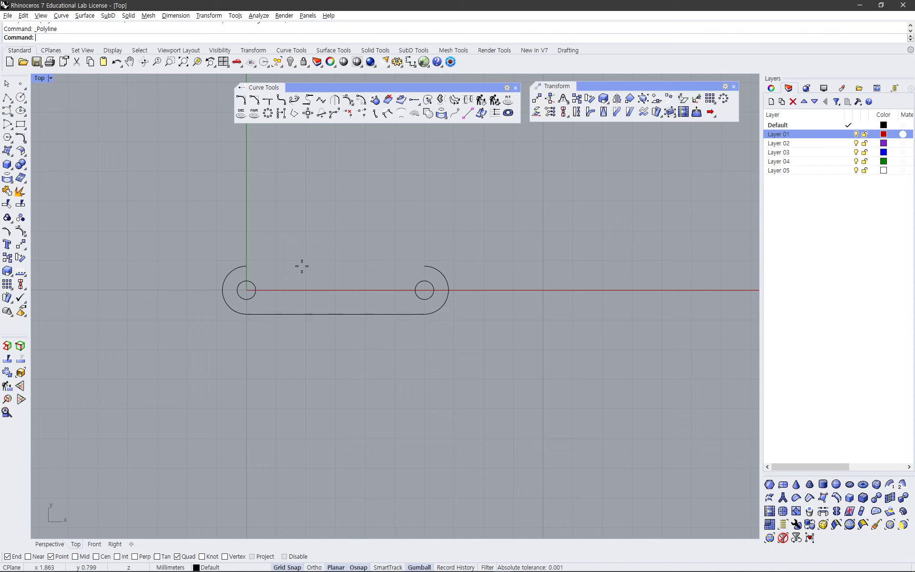
{"action": "key", "text": "Return"}
{"action": "left_click", "coordinate": [247, 266]}
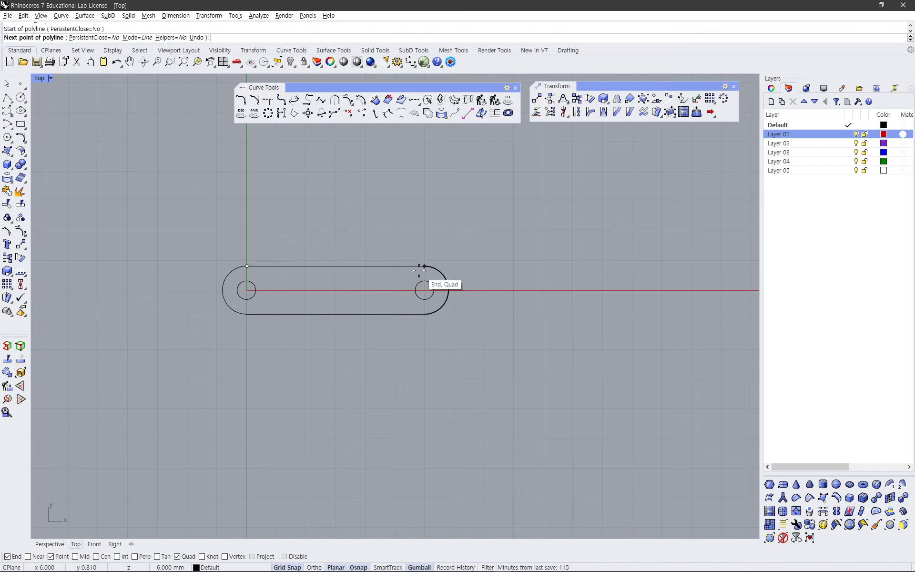
{"action": "left_click", "coordinate": [422, 268]}
{"action": "key", "text": "Return"}
{"action": "scroll", "coordinate": [293, 279], "scroll_direction": "up", "scroll_amount": 3}
{"action": "scroll", "coordinate": [356, 291], "scroll_direction": "down", "scroll_amount": 1}
{"action": "right_click_drag", "start_coordinate": [356, 291], "coordinate": [389, 343]}
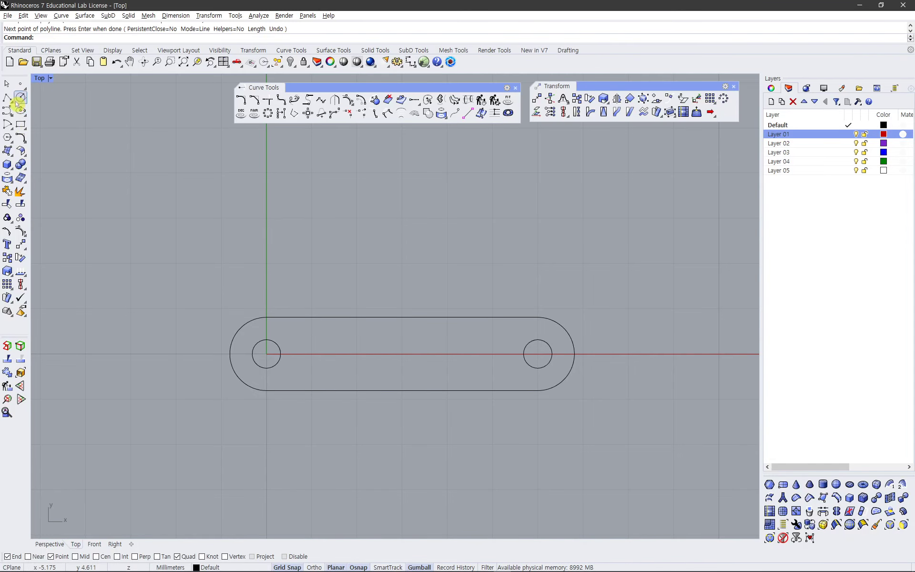
- Draw a construction line from the right hole's centre up to the left, 30 degrees from vertical, using a 30-degree angle constraint
{"action": "left_click", "coordinate": [7, 97]}
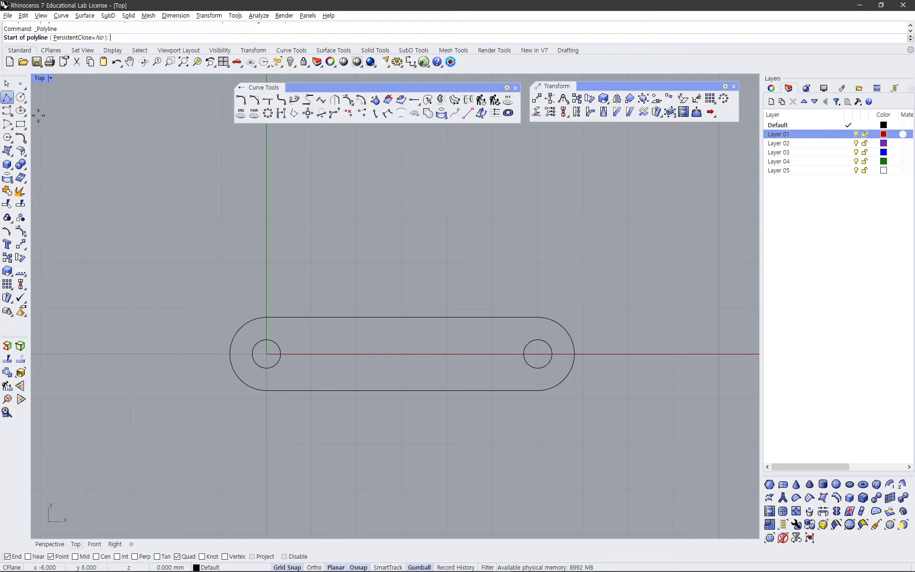
{"action": "left_click", "coordinate": [539, 353]}
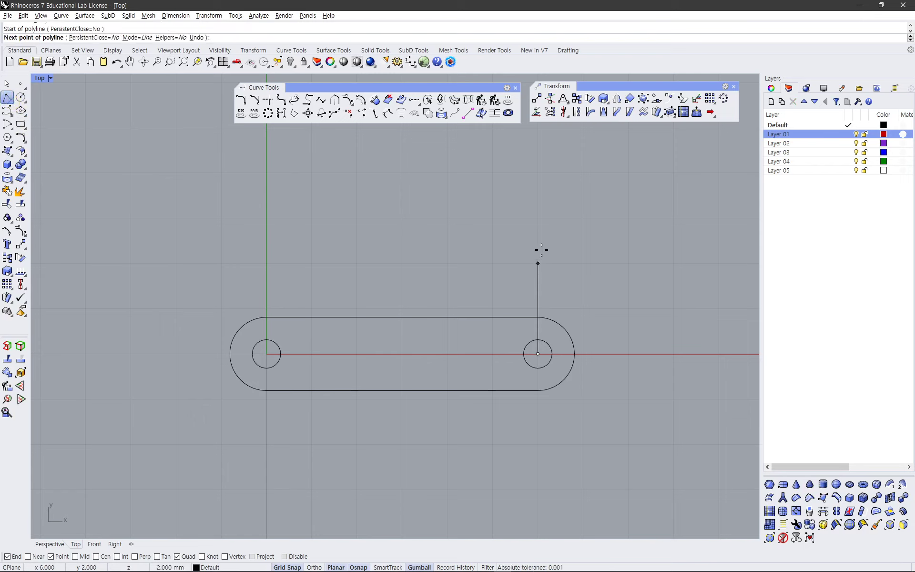
{"action": "type", "text": "<30"}
{"action": "key", "text": "Return"}
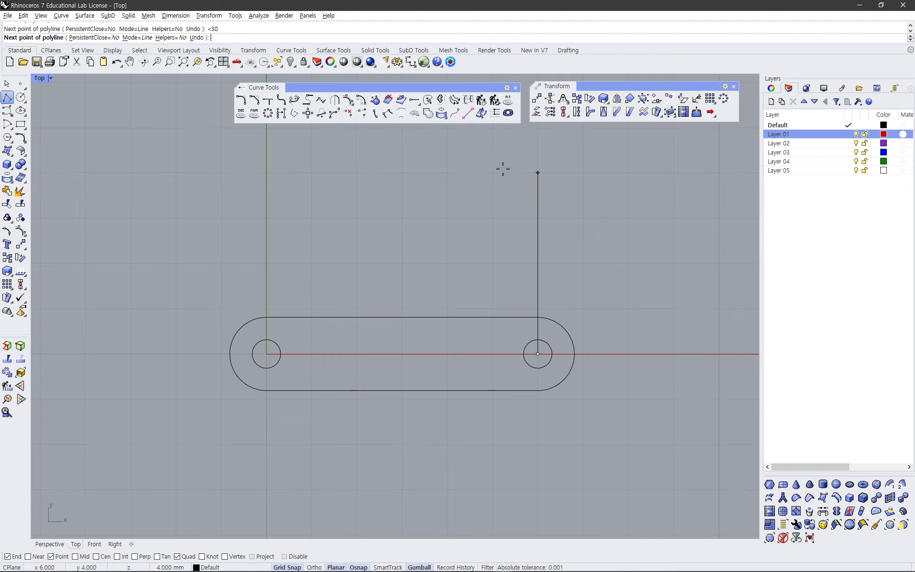
{"action": "right_click_drag", "start_coordinate": [449, 196], "coordinate": [486, 310]}
{"action": "left_click", "coordinate": [393, 228]}
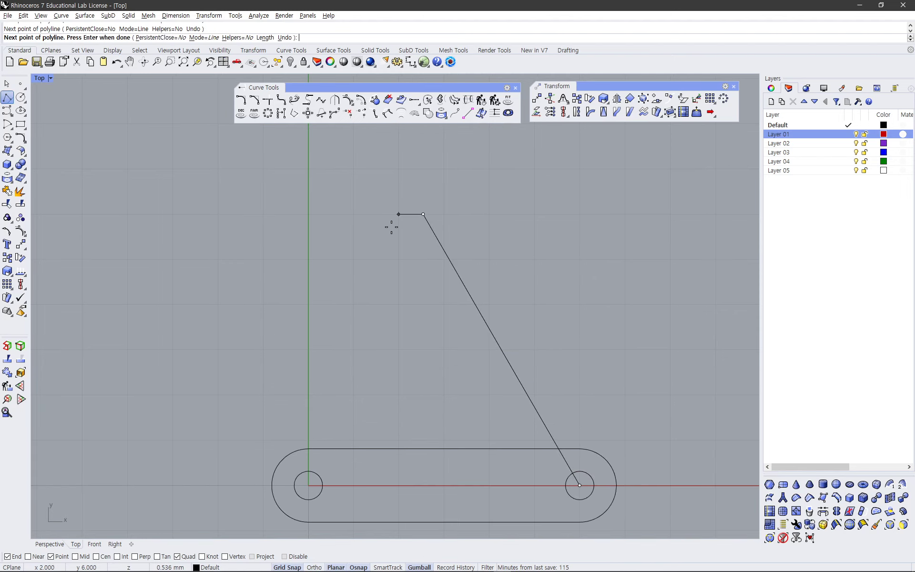
{"action": "scroll", "coordinate": [391, 228], "scroll_direction": "down", "scroll_amount": 4}
{"action": "right_click", "coordinate": [442, 261]}
{"action": "scroll", "coordinate": [493, 296], "scroll_direction": "up", "scroll_amount": 2}
- Draw a second construction line from the right hole's centre to the left, 15 degrees above horizontal, using a 15-degree angle constraint
{"action": "right_click", "coordinate": [474, 346]}
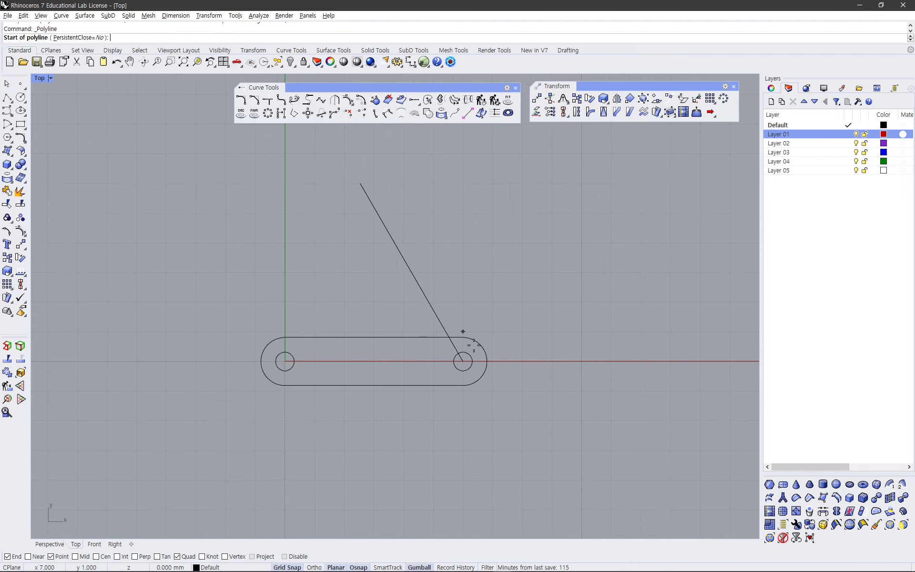
{"action": "left_click", "coordinate": [464, 362]}
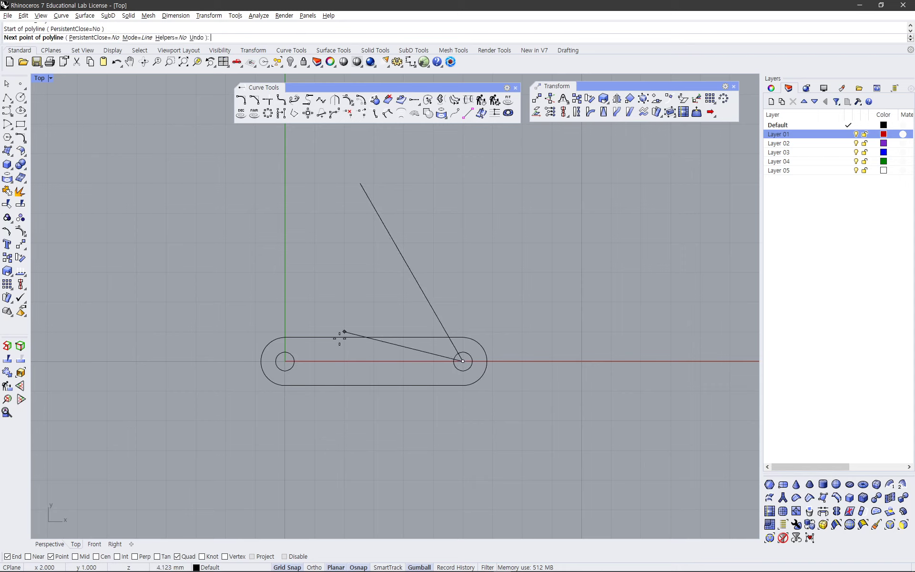
{"action": "type", "text": "<15"}
{"action": "key", "text": "Return"}
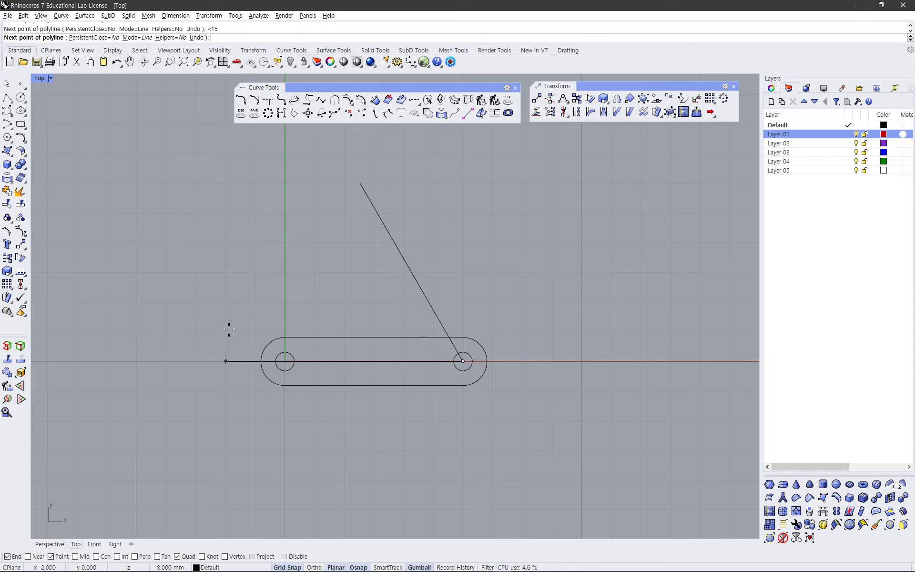
{"action": "left_click", "coordinate": [312, 322]}
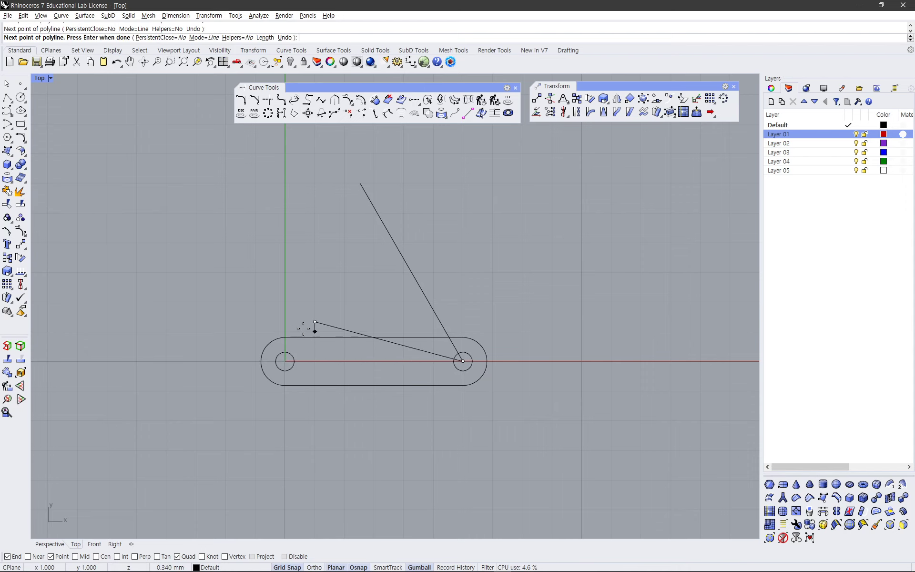
{"action": "right_click", "coordinate": [312, 323]}
{"action": "scroll", "coordinate": [396, 324], "scroll_direction": "up", "scroll_amount": 3}
{"action": "scroll", "coordinate": [396, 325], "scroll_direction": "down", "scroll_amount": 3}
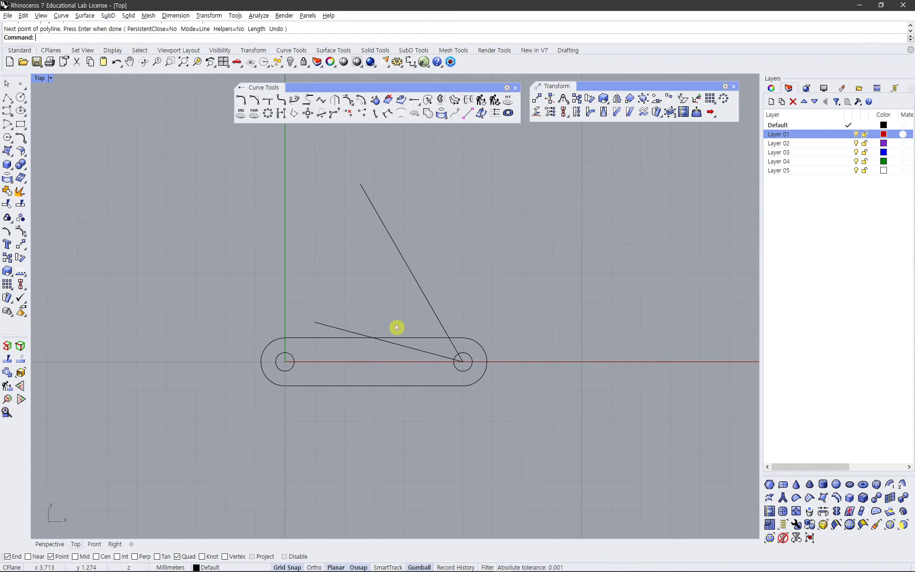
{"action": "right_click_drag", "start_coordinate": [396, 325], "coordinate": [419, 356]}
{"action": "left_click_drag", "start_coordinate": [470, 295], "coordinate": [430, 323]}
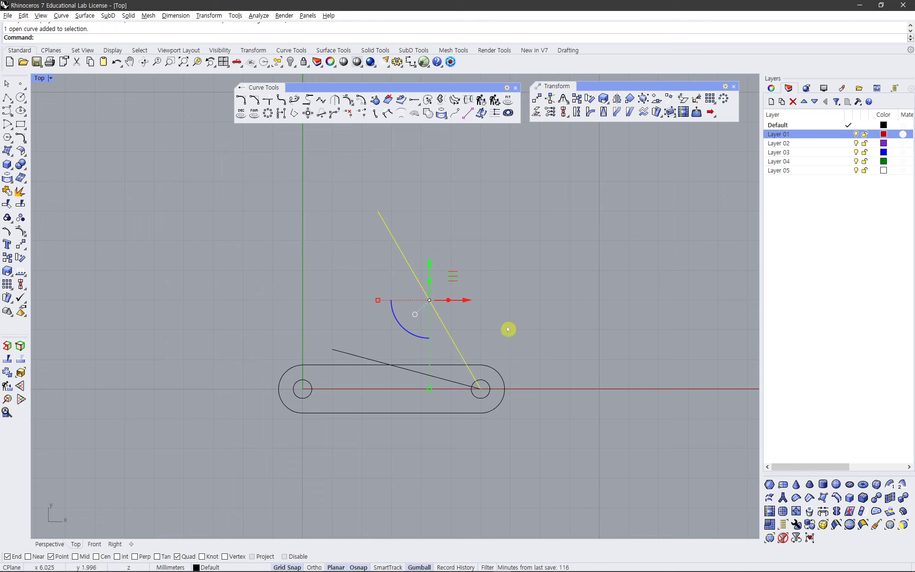
{"action": "key", "text": "Escape"}
- Draw a 3.88 mm radius arc centred on the right hole, from the 30-degree line to the 15-degree line, with grid snap off
{"action": "key", "text": "alt+Tab"}
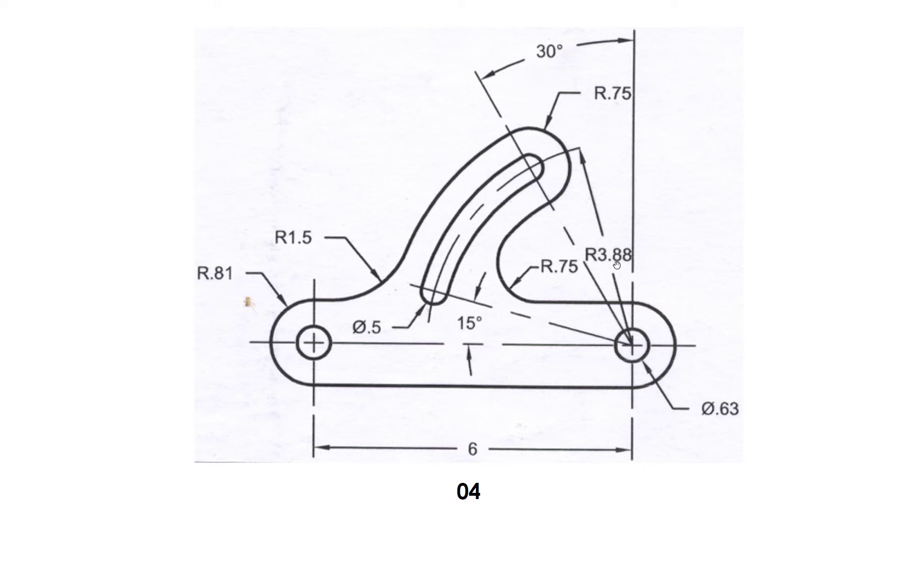
{"action": "key", "text": "alt+Tab"}
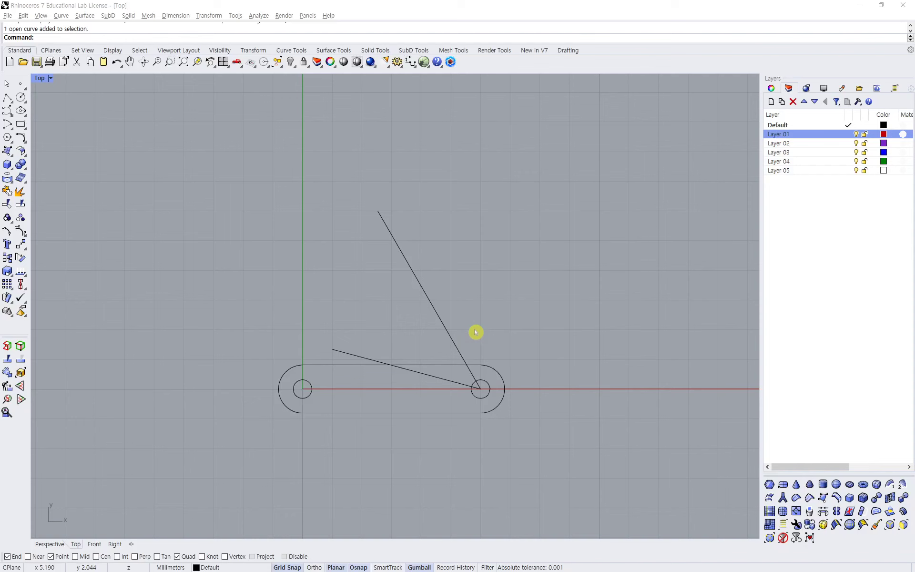
{"action": "left_click", "coordinate": [8, 125]}
{"action": "left_click", "coordinate": [481, 389]}
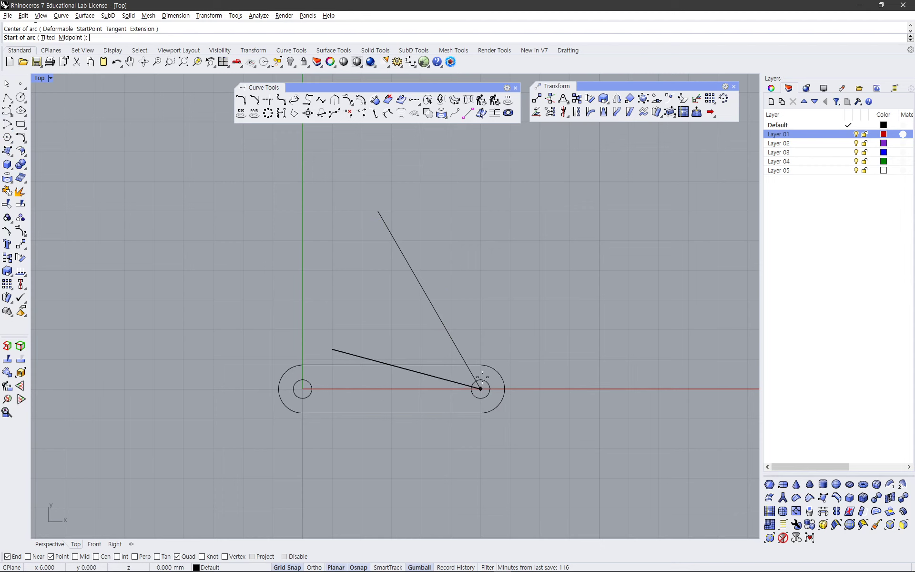
{"action": "key", "text": "alt+Tab"}
{"action": "key", "text": "alt+Tab"}
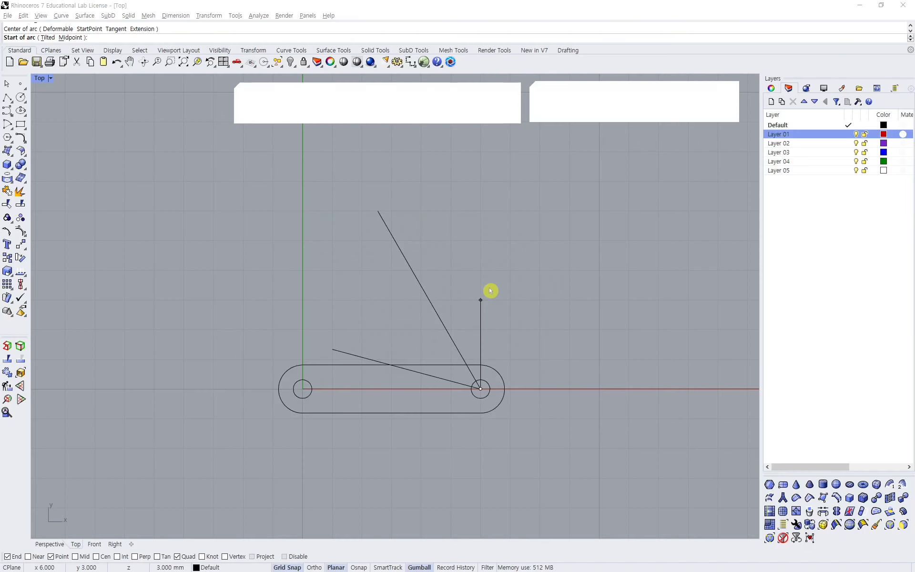
{"action": "type", "text": "3.88"}
{"action": "key", "text": "Return"}
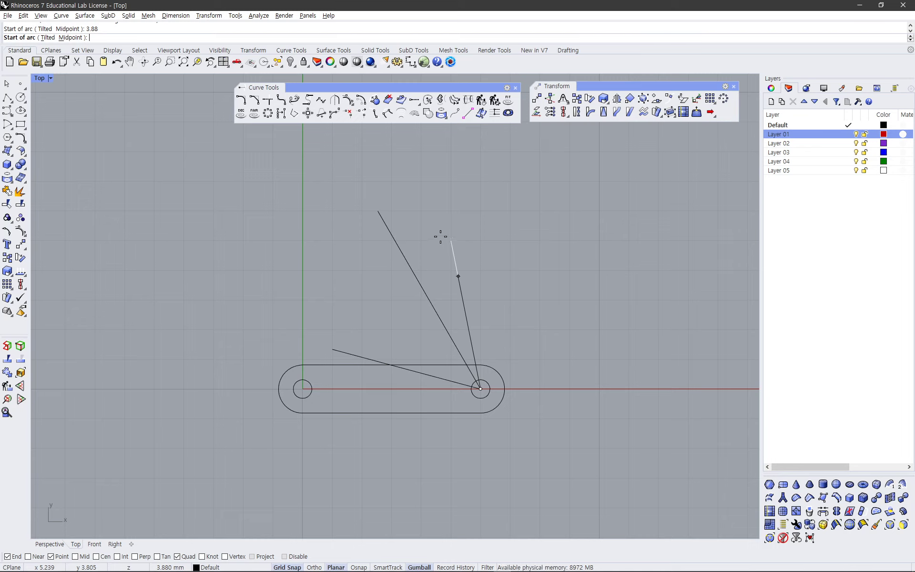
{"action": "key", "text": "F9"}
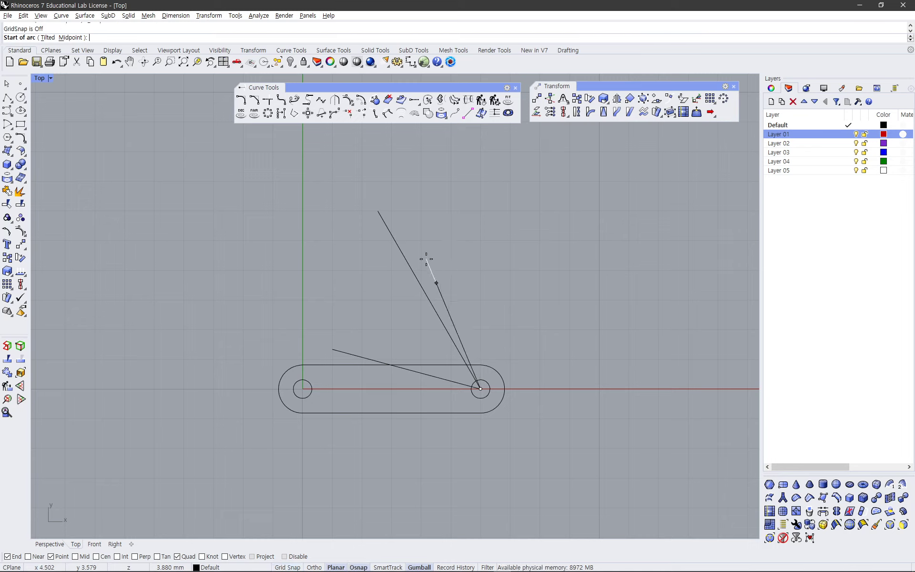
{"action": "left_click", "coordinate": [375, 209]}
{"action": "left_click", "coordinate": [336, 357]}
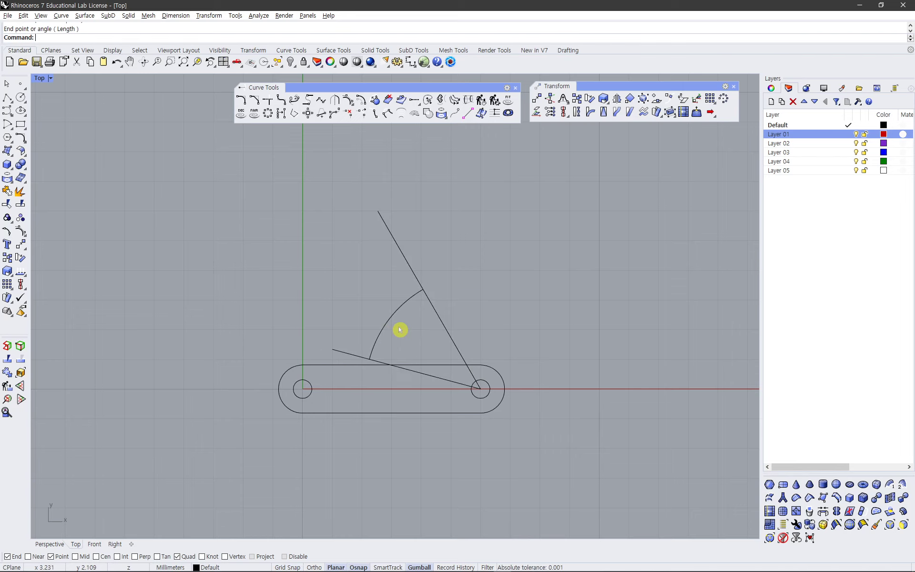
- Offset the 3.88 mm radius arc by 0.25 mm to both sides to form the slot's long edges
{"action": "scroll", "coordinate": [406, 330], "scroll_direction": "up", "scroll_amount": 4}
{"action": "right_click_drag", "start_coordinate": [411, 329], "coordinate": [355, 351]}
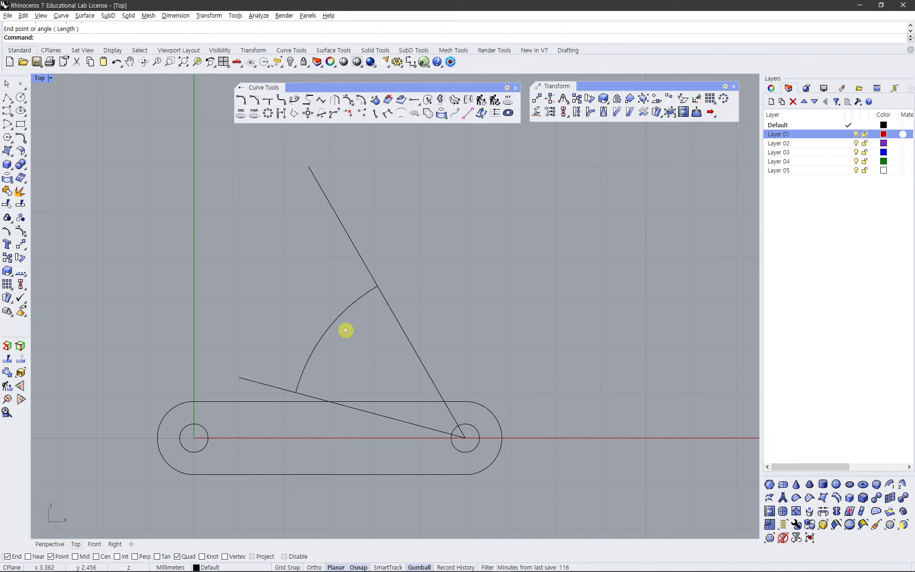
{"action": "key", "text": "Escape"}
{"action": "left_click", "coordinate": [324, 352]}
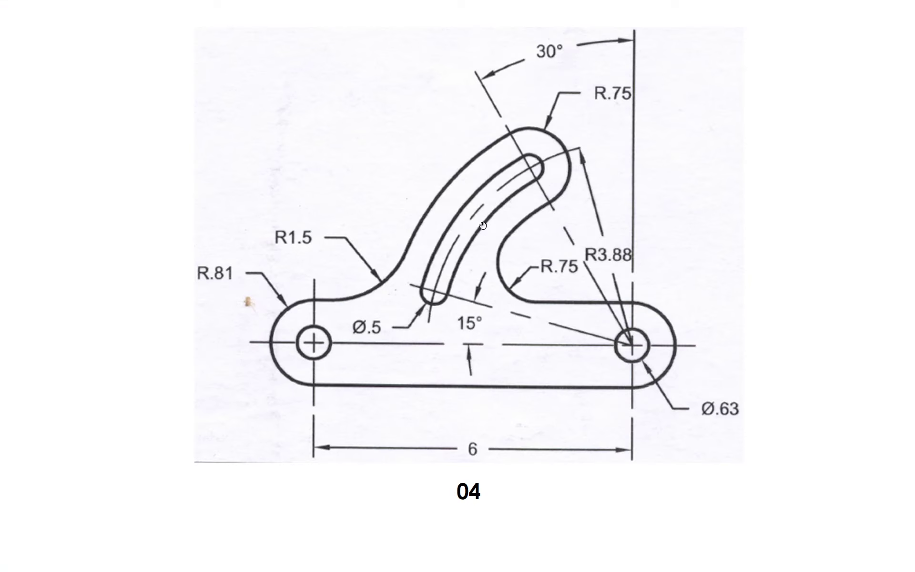
{"action": "key", "text": "alt+Tab"}
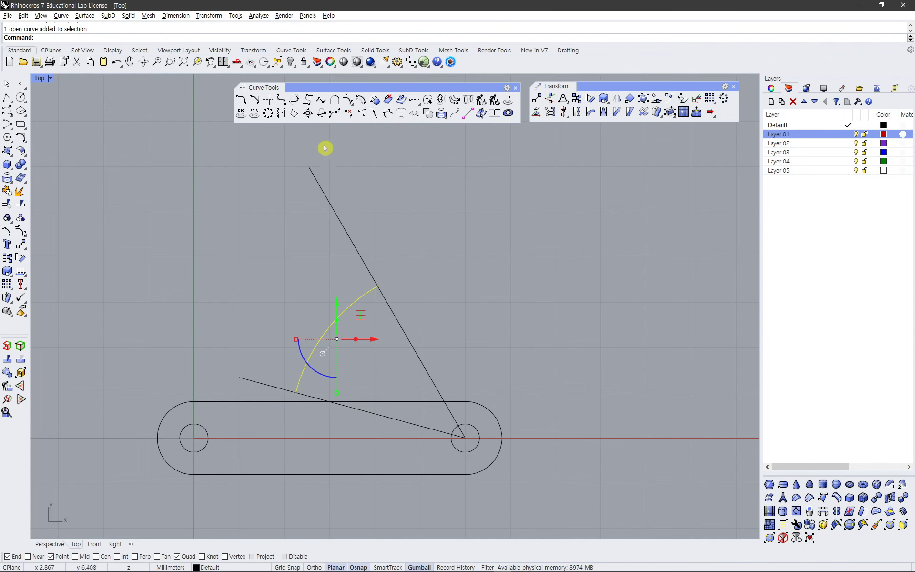
{"action": "left_click", "coordinate": [348, 101]}
{"action": "type", "text": ".25"}
{"action": "key", "text": "Return"}
{"action": "left_click", "coordinate": [308, 300]}
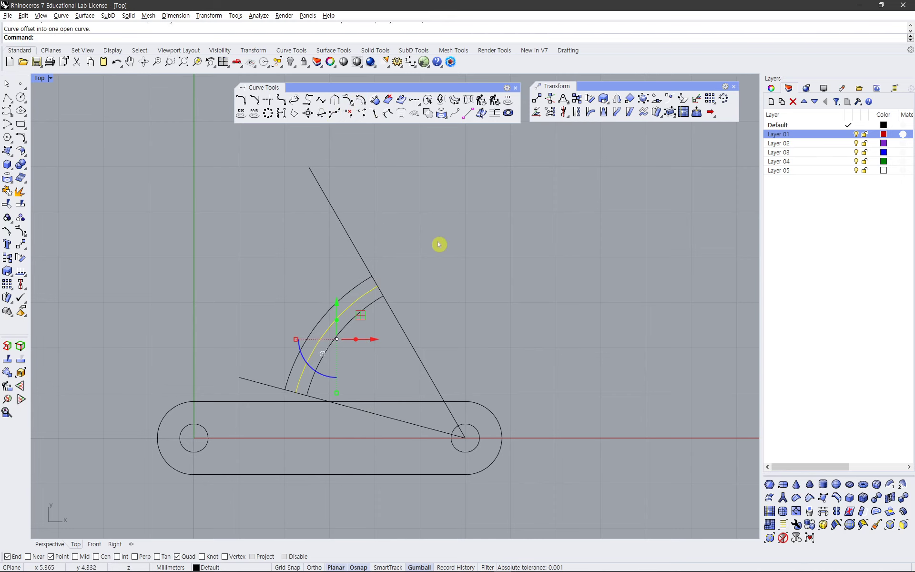
- Offset the slot's centre arc by 0.75 mm to both sides to form the arm's outer edges
{"action": "key", "text": "alt+Tab"}
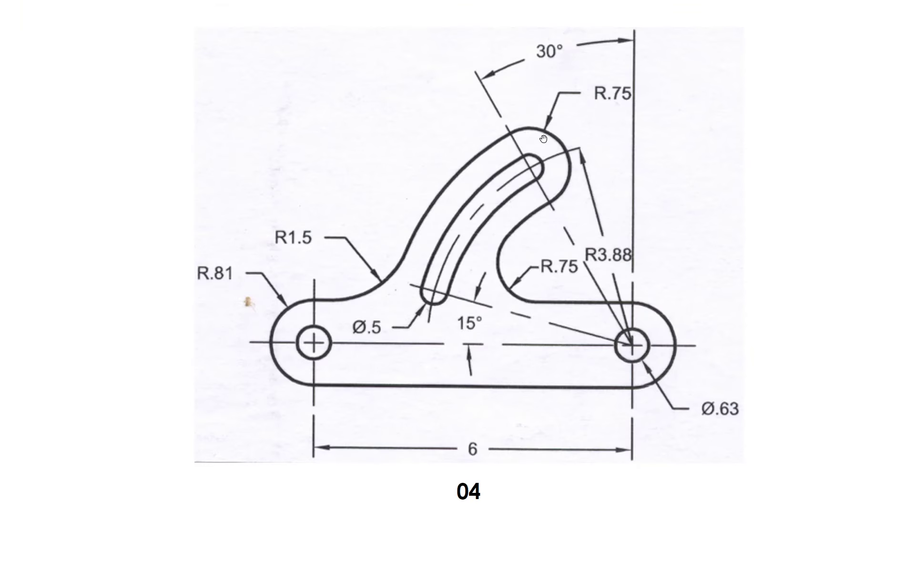
{"action": "key", "text": "alt+Tab"}
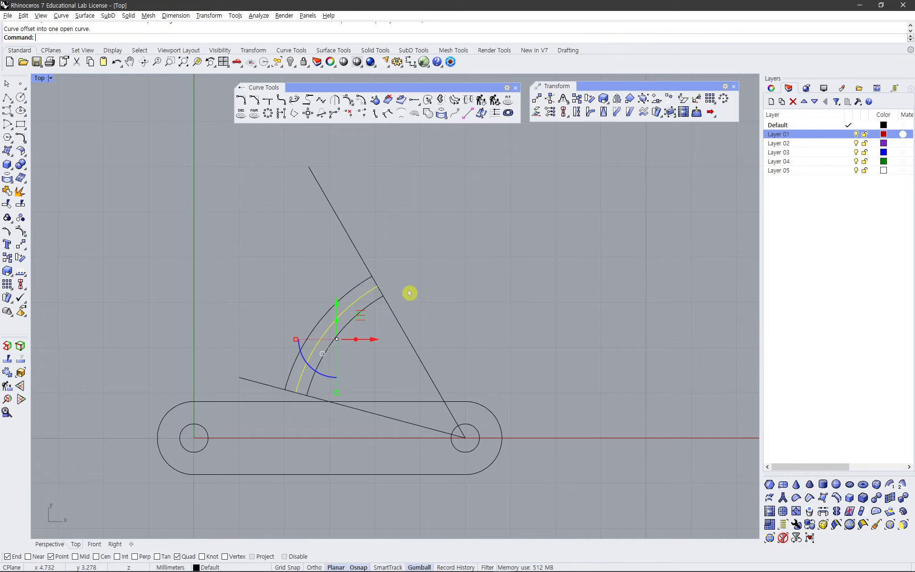
{"action": "key", "text": "alt+Tab"}
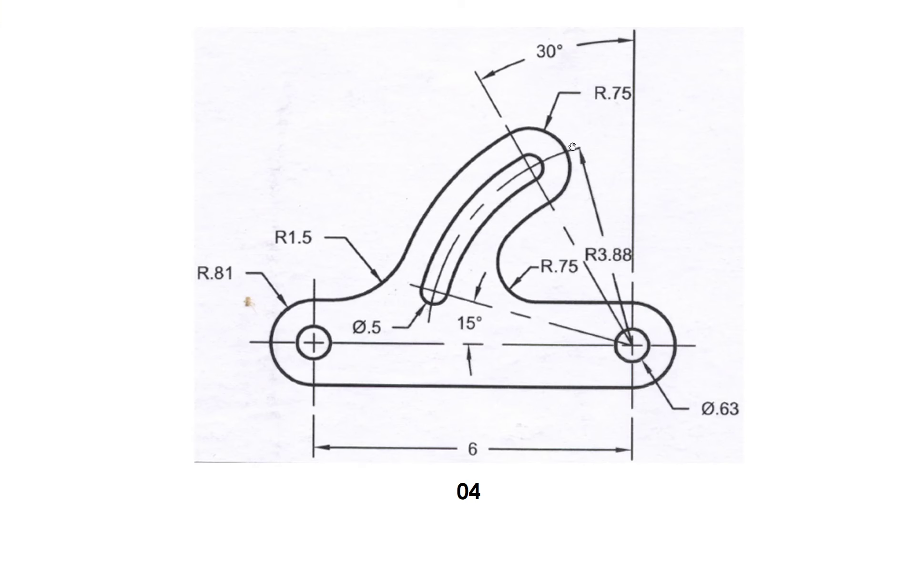
{"action": "key", "text": "alt+Tab"}
{"action": "key", "text": "Return"}
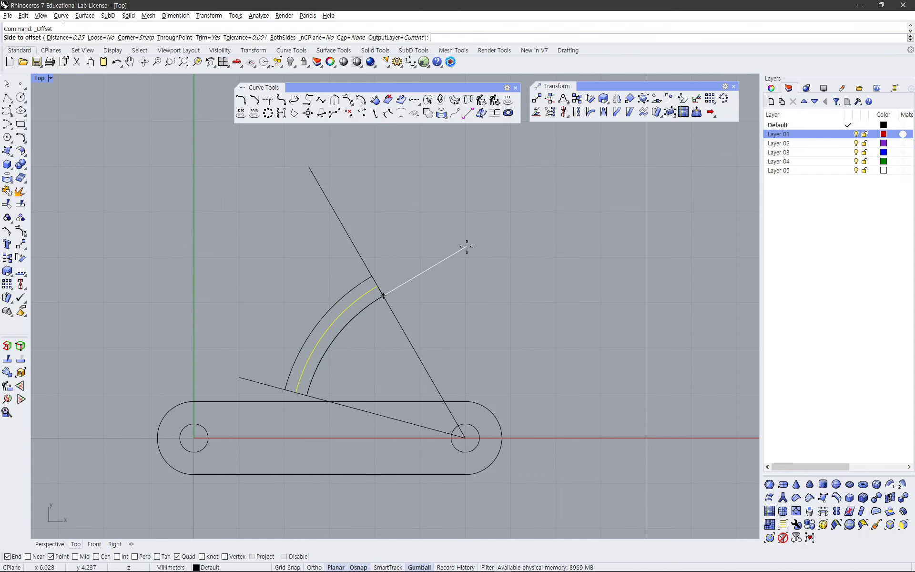
{"action": "type", "text": ".75"}
{"action": "key", "text": "Return"}
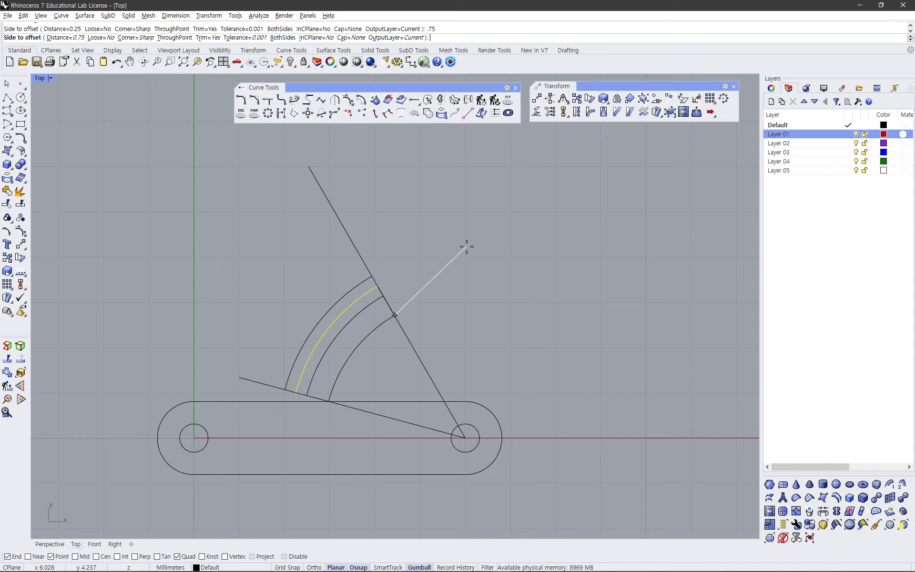
{"action": "left_click", "coordinate": [386, 388]}
{"action": "key", "text": "Return"}
{"action": "left_click", "coordinate": [239, 266]}
{"action": "left_click", "coordinate": [211, 239]}
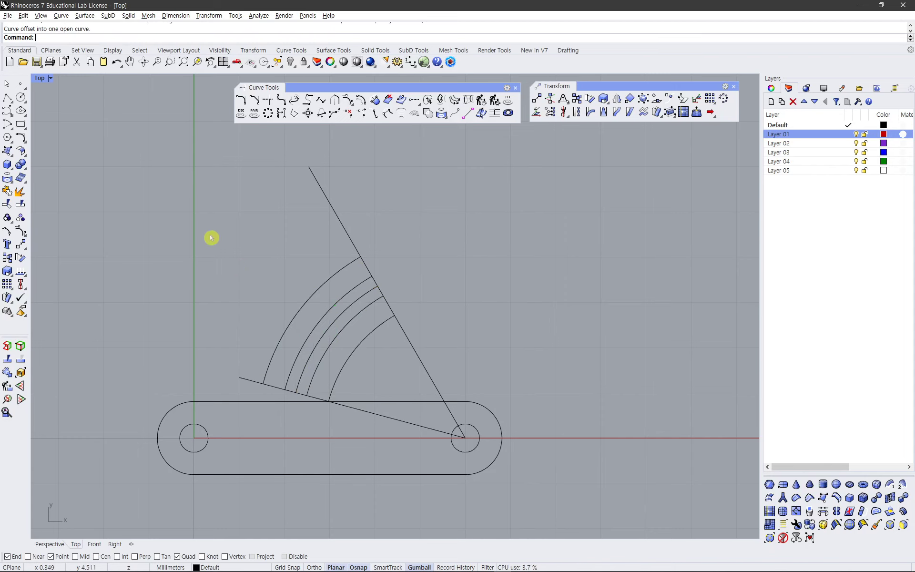
- Duplicate the slot's centre arc and move the copy to the empty area at the upper right of the plate
{"action": "left_click", "coordinate": [343, 318]}
{"action": "left_click", "coordinate": [356, 318]}
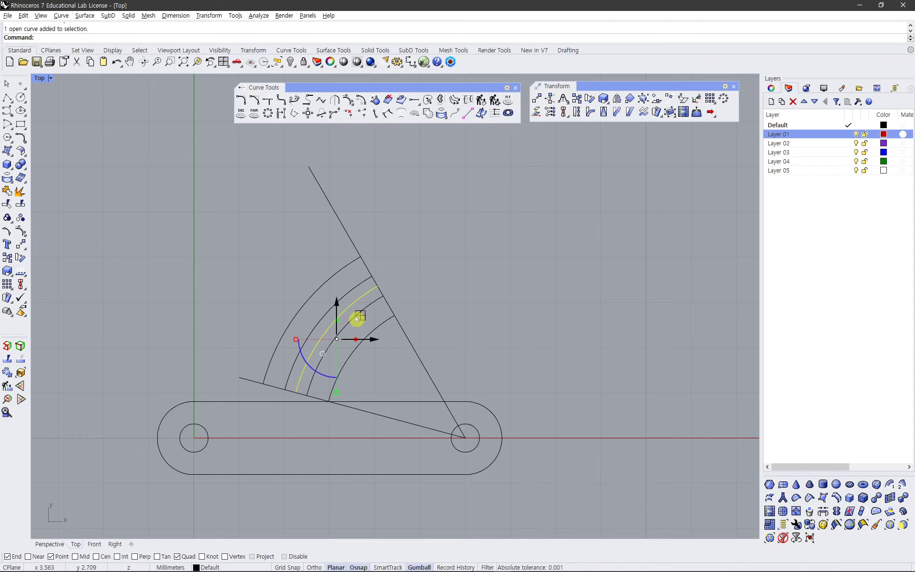
{"action": "key", "text": "ctrl+c"}
{"action": "key", "text": "ctrl+v"}
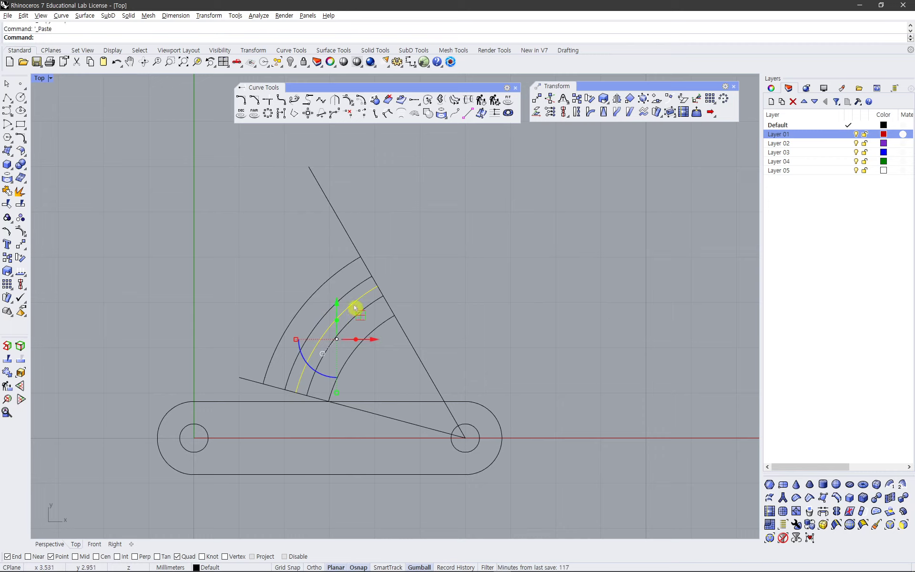
{"action": "left_click_drag", "start_coordinate": [353, 304], "coordinate": [586, 219]}
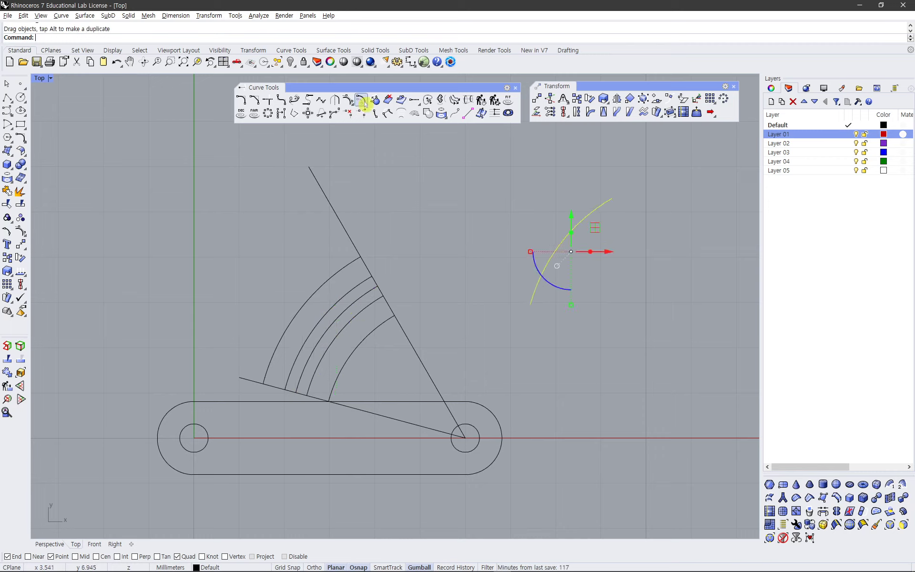
- Offset the duplicated arc by 0.75 mm to both sides as a trial, and delete these three arcs
{"action": "left_click", "coordinate": [616, 268]}
{"action": "left_click", "coordinate": [552, 250]}
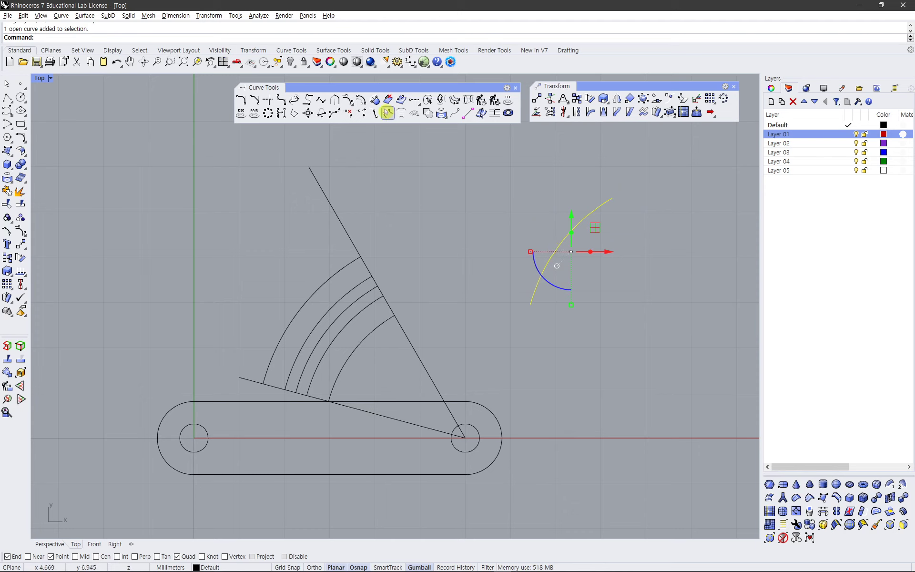
{"action": "left_click", "coordinate": [362, 100]}
{"action": "left_click", "coordinate": [505, 188]}
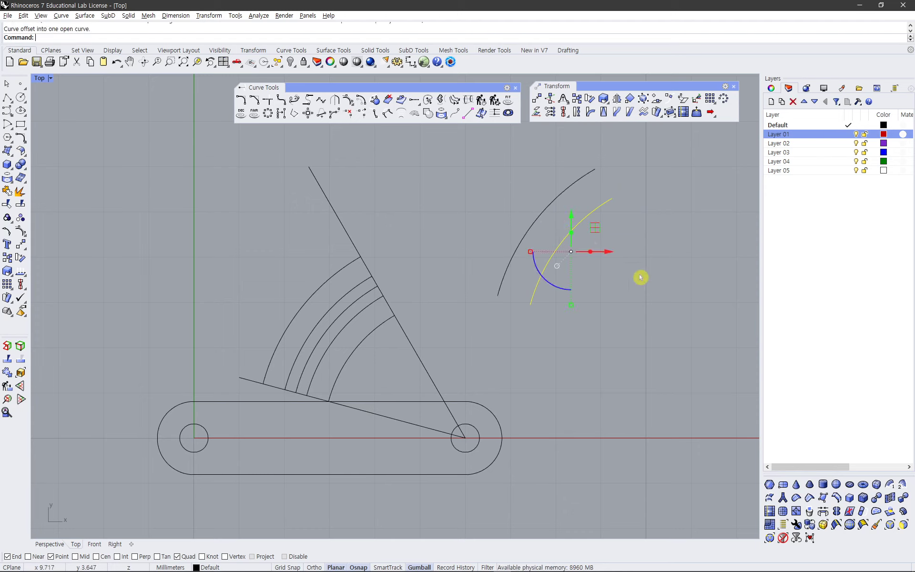
{"action": "right_click", "coordinate": [646, 279]}
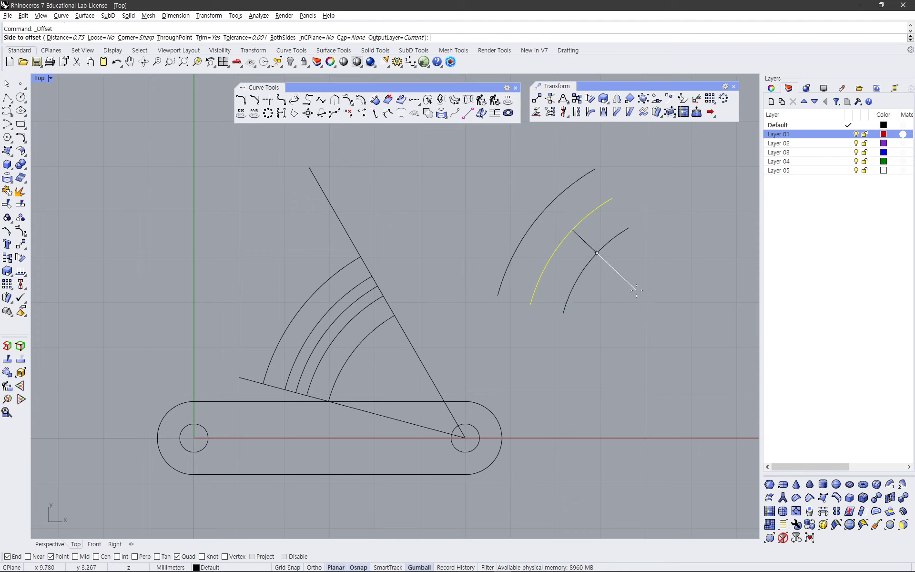
{"action": "left_click", "coordinate": [638, 292]}
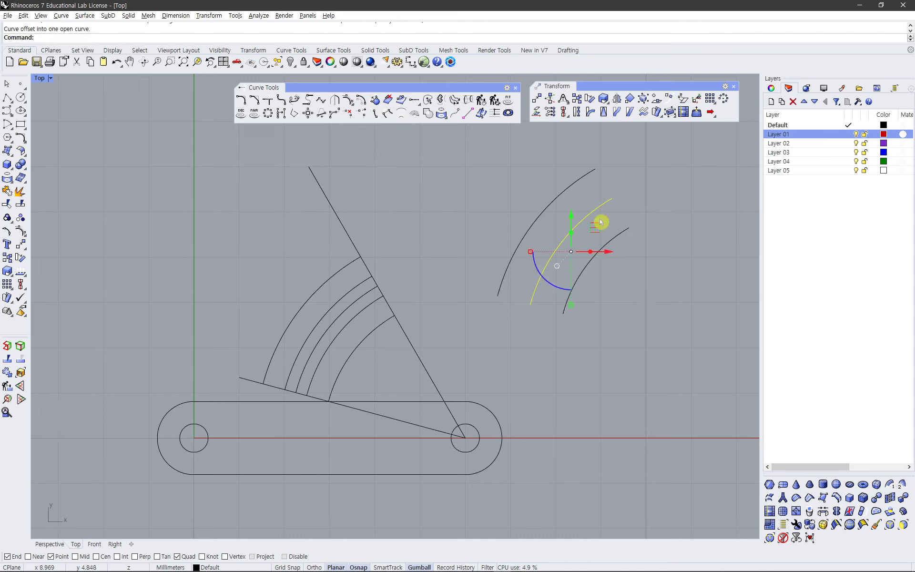
{"action": "left_click_drag", "start_coordinate": [663, 165], "coordinate": [532, 289]}
{"action": "key", "text": "Delete"}
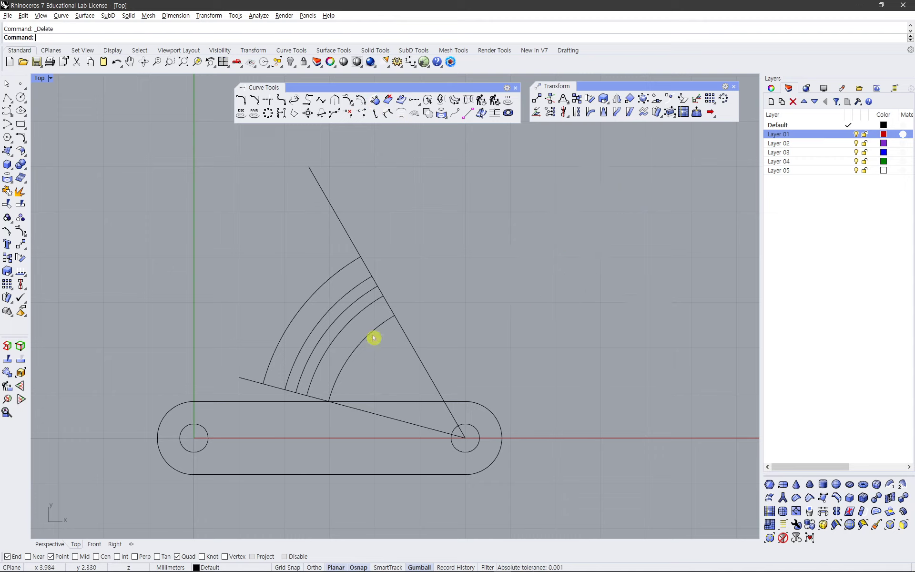
- Close the slot's upper end with a 0.25 mm radius half-circle arc centred on the centre arc's upper endpoint
{"action": "key", "text": "alt+Tab"}
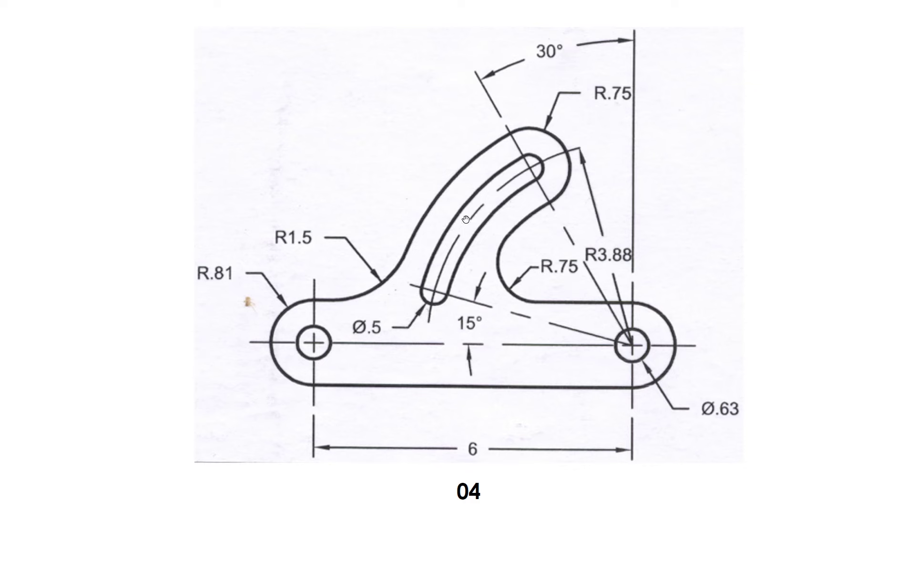
{"action": "key", "text": "alt+Tab"}
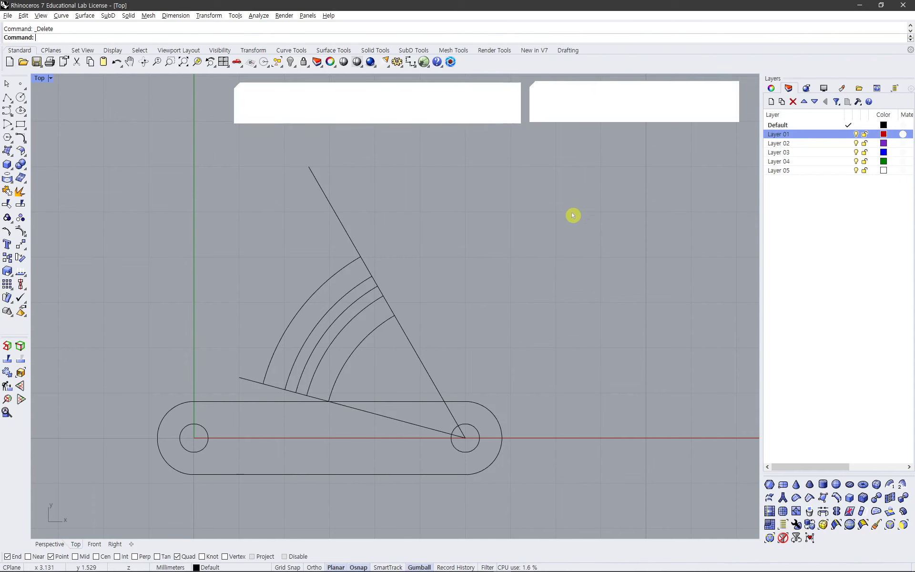
{"action": "left_click", "coordinate": [7, 124]}
{"action": "left_click", "coordinate": [378, 287]}
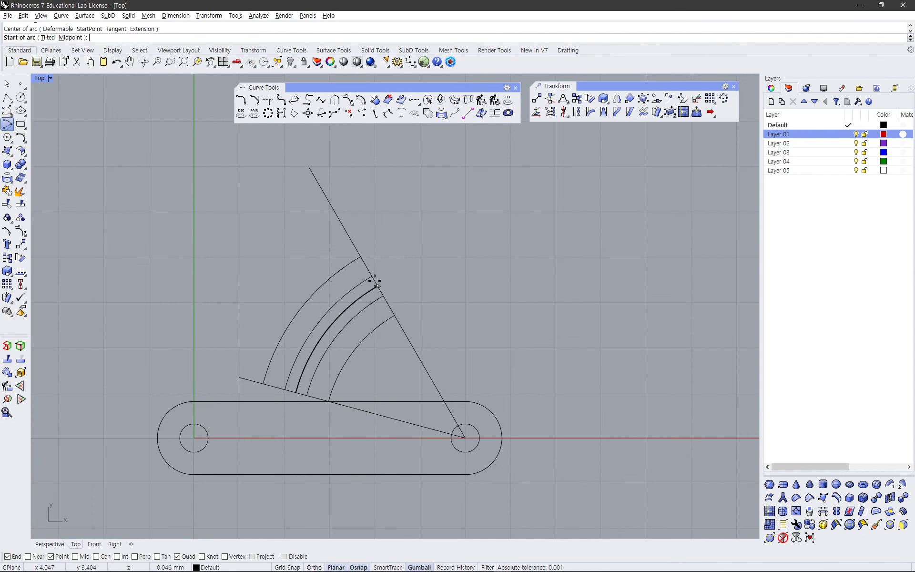
{"action": "left_click", "coordinate": [372, 277]}
{"action": "left_click", "coordinate": [385, 297]}
- Round the arm's upper end with a 0.75 mm radius half-circle arc joining its two outer edges
{"action": "key", "text": "Return"}
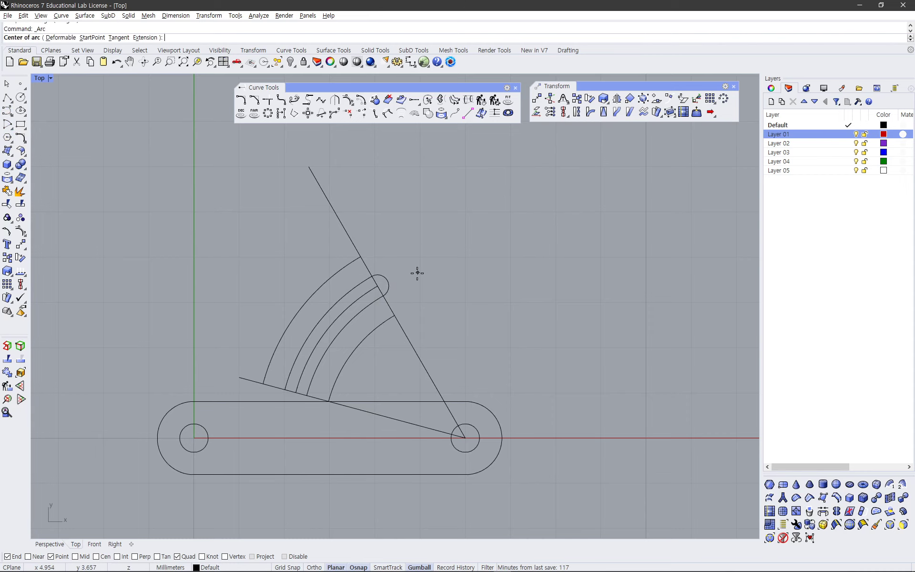
{"action": "scroll", "coordinate": [390, 279], "scroll_direction": "up", "scroll_amount": 2}
{"action": "left_click", "coordinate": [372, 289]}
{"action": "left_click", "coordinate": [346, 245]}
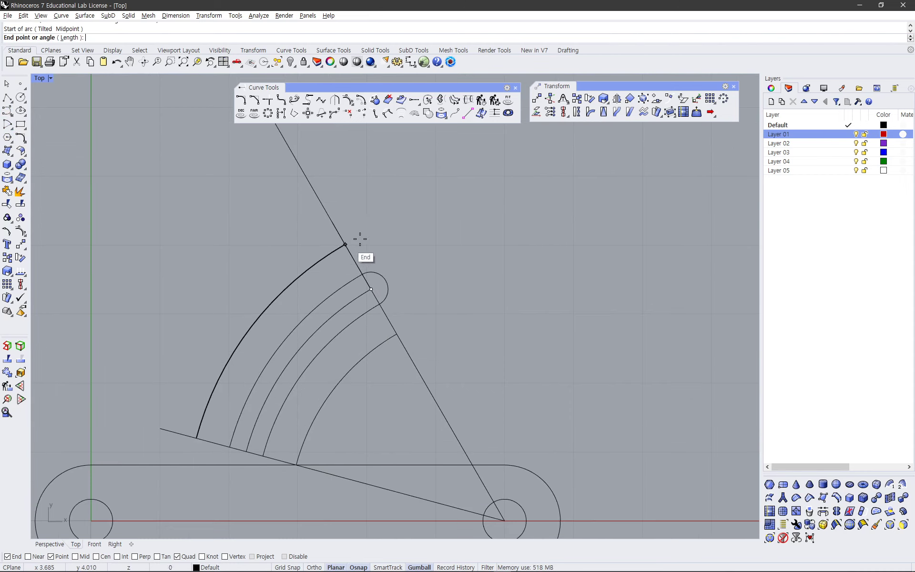
{"action": "left_click", "coordinate": [396, 335]}
- Close the slot's lower end with a 0.25 mm radius half-circle arc centred on the centre arc's lower endpoint
{"action": "scroll", "coordinate": [276, 415], "scroll_direction": "up", "scroll_amount": 2}
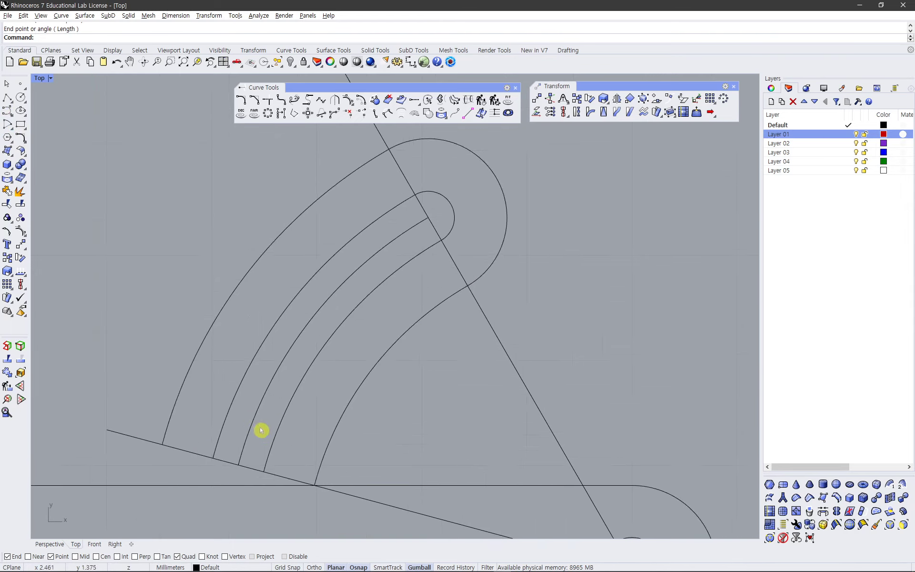
{"action": "right_click_drag", "start_coordinate": [261, 431], "coordinate": [286, 296]}
{"action": "key", "text": "Return"}
{"action": "left_click", "coordinate": [289, 306]}
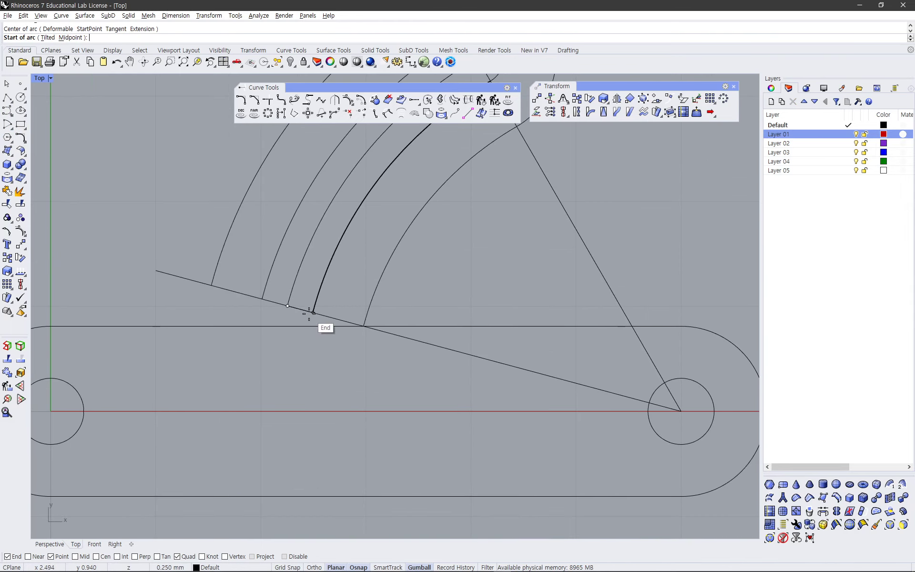
{"action": "left_click", "coordinate": [313, 313]}
{"action": "left_click", "coordinate": [269, 302]}
{"action": "scroll", "coordinate": [366, 339], "scroll_direction": "down", "scroll_amount": 6}
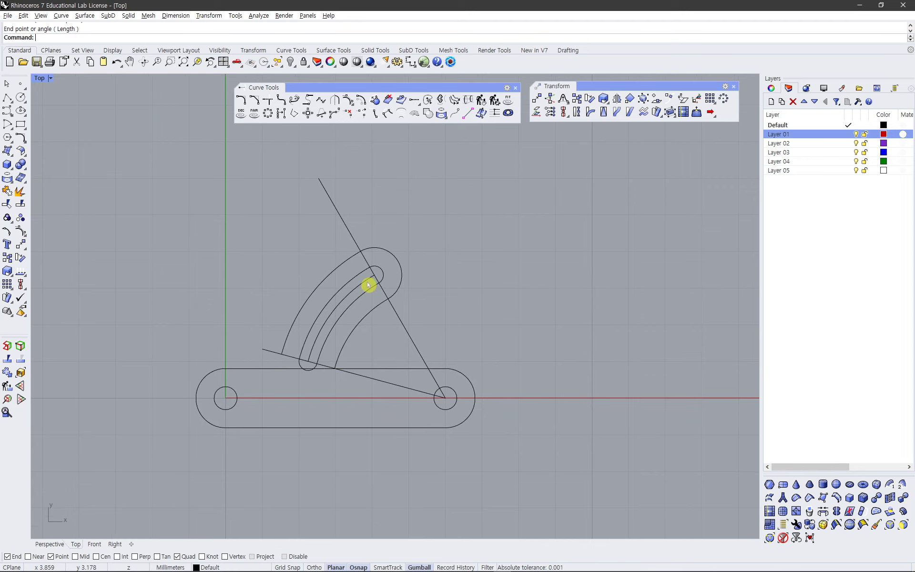
- Fillet the arm's outer left edge and the plate's upper straight edge with a 1.5 mm radius and trimming on
{"action": "left_click", "coordinate": [250, 369]}
{"action": "key", "text": "Escape"}
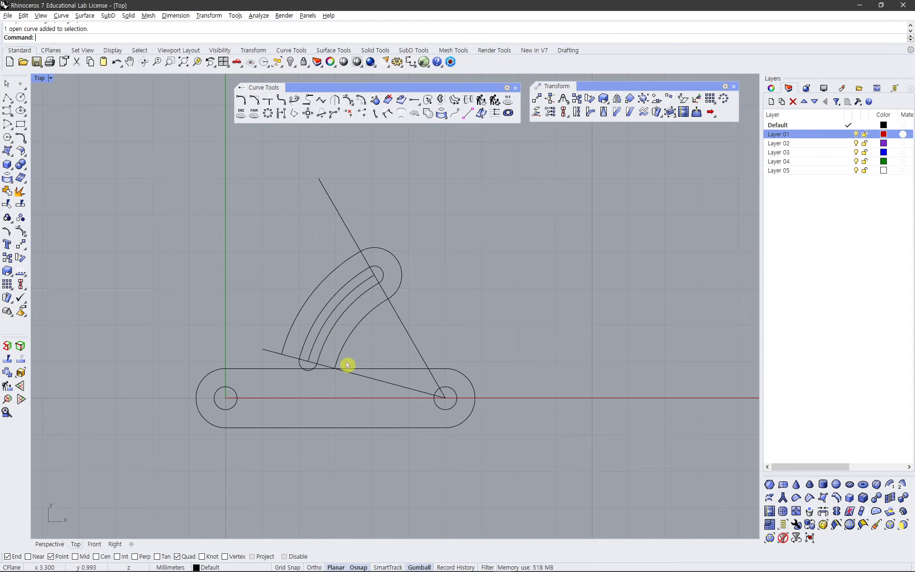
{"action": "scroll", "coordinate": [330, 346], "scroll_direction": "up", "scroll_amount": 3}
{"action": "key", "text": "alt+Tab"}
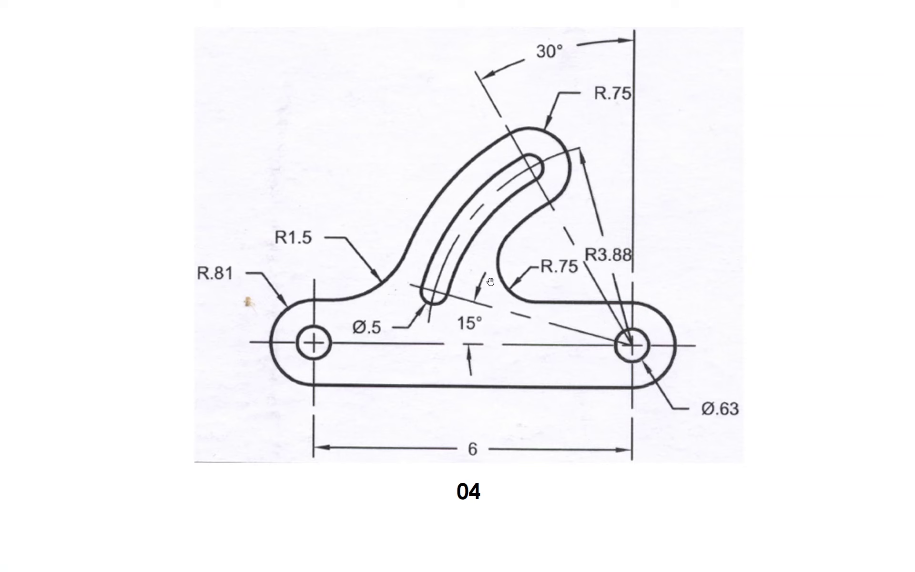
{"action": "key", "text": "alt+Tab"}
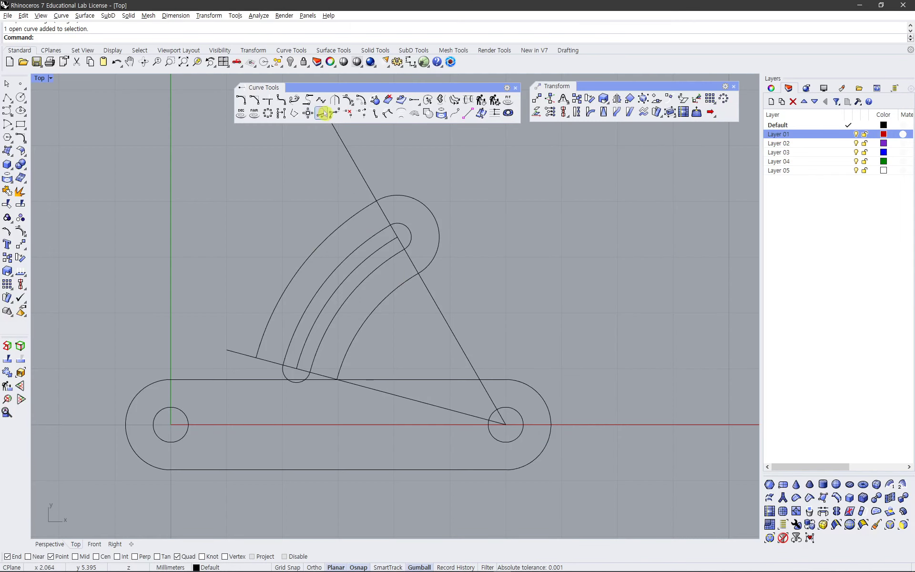
{"action": "left_click", "coordinate": [241, 100]}
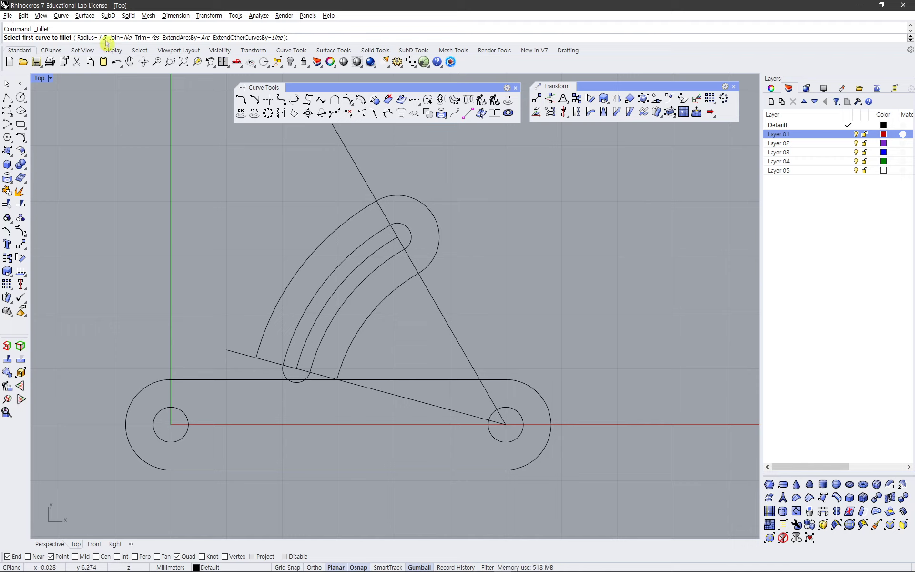
{"action": "left_click", "coordinate": [273, 315]}
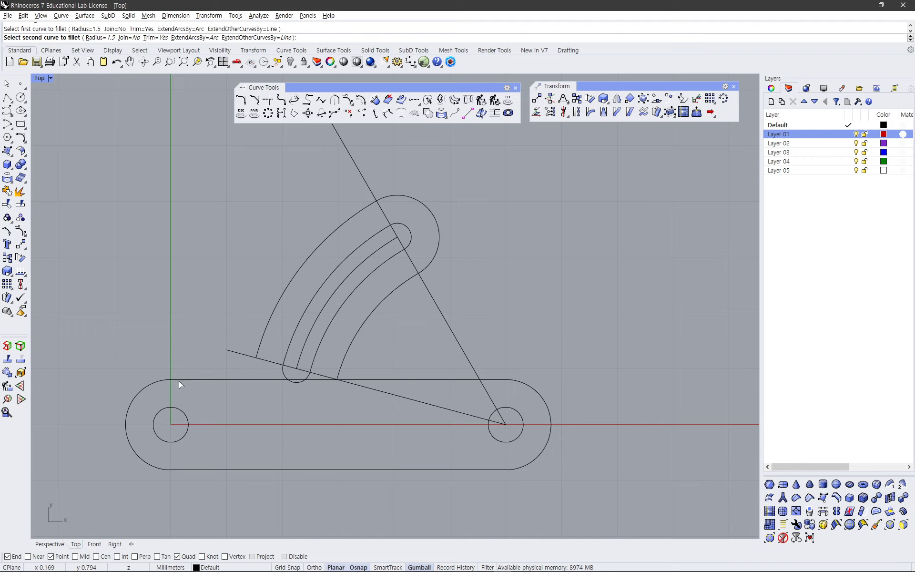
{"action": "left_click", "coordinate": [184, 381]}
- Examine where the 1.5 mm fillet meets the plate's upper edge near the left hole and compare it with drawing 04
{"action": "left_click", "coordinate": [230, 370]}
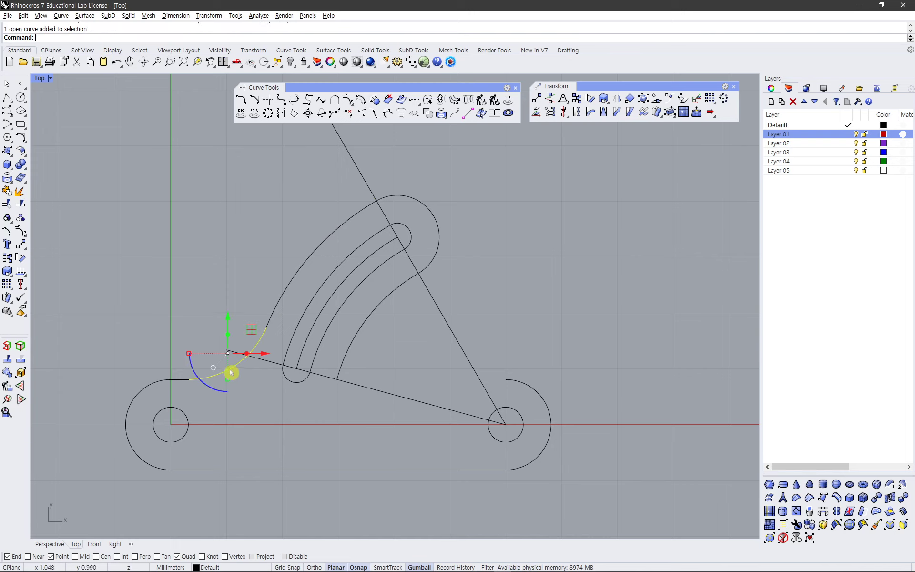
{"action": "left_click", "coordinate": [237, 390]}
{"action": "scroll", "coordinate": [208, 390], "scroll_direction": "up", "scroll_amount": 3}
{"action": "scroll", "coordinate": [208, 389], "scroll_direction": "down", "scroll_amount": 3}
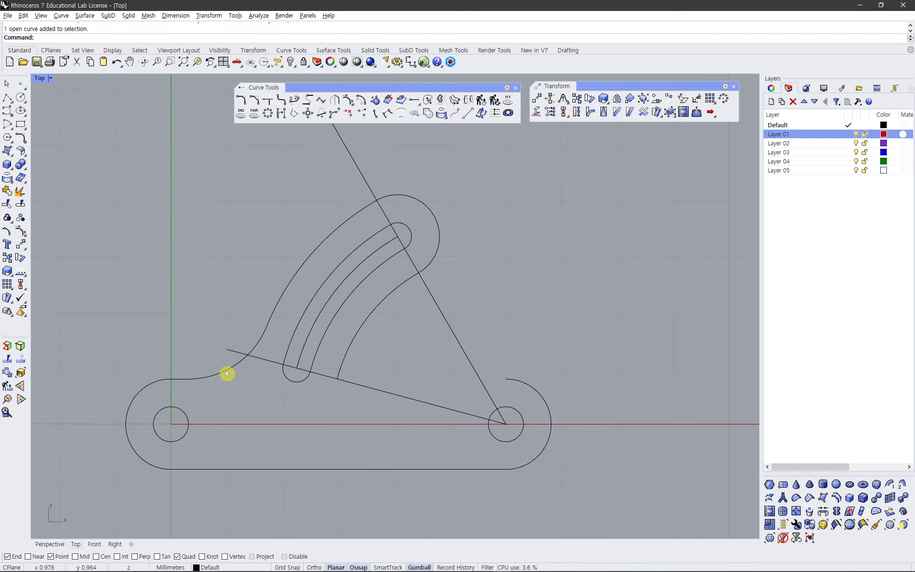
{"action": "left_click", "coordinate": [227, 374]}
{"action": "scroll", "coordinate": [180, 415], "scroll_direction": "up", "scroll_amount": 3}
{"action": "left_click", "coordinate": [179, 415]}
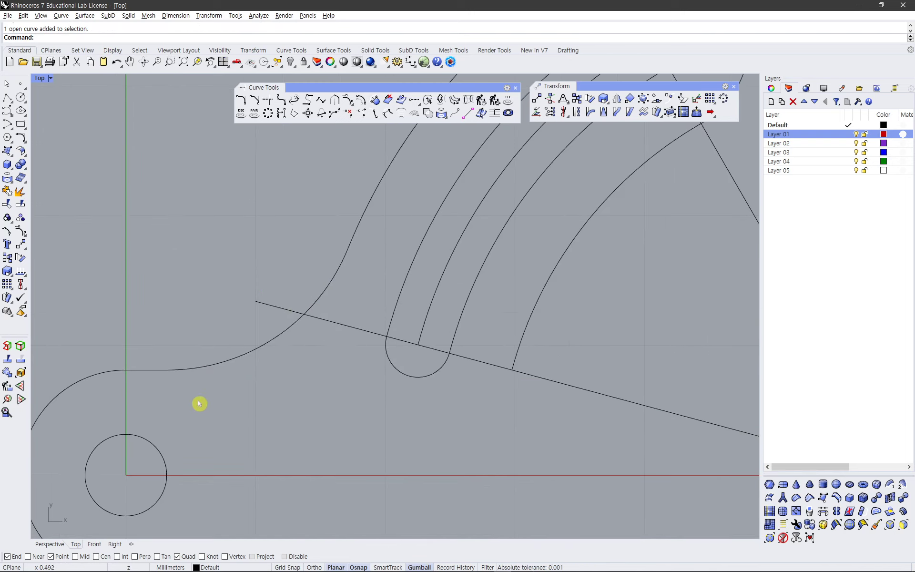
{"action": "key", "text": "alt+Tab"}
{"action": "key", "text": "alt+Tab"}
{"action": "scroll", "coordinate": [212, 380], "scroll_direction": "up", "scroll_amount": 6}
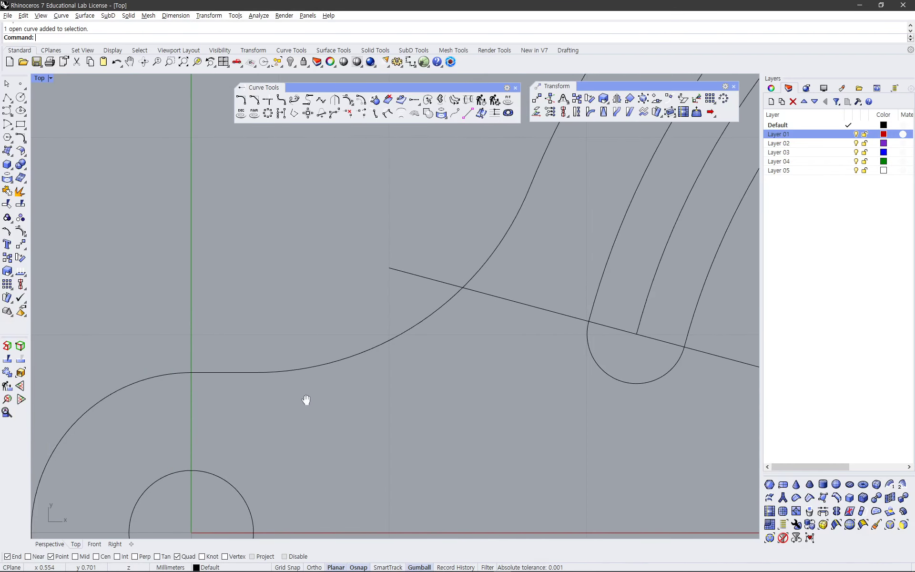
- Undo the 1.5 mm fillet between the arm's outer left edge and the plate's upper straight edge, leaving nothing selected
{"action": "left_click", "coordinate": [134, 375]}
{"action": "left_click_drag", "start_coordinate": [450, 291], "coordinate": [399, 411]}
{"action": "key", "text": "Escape"}
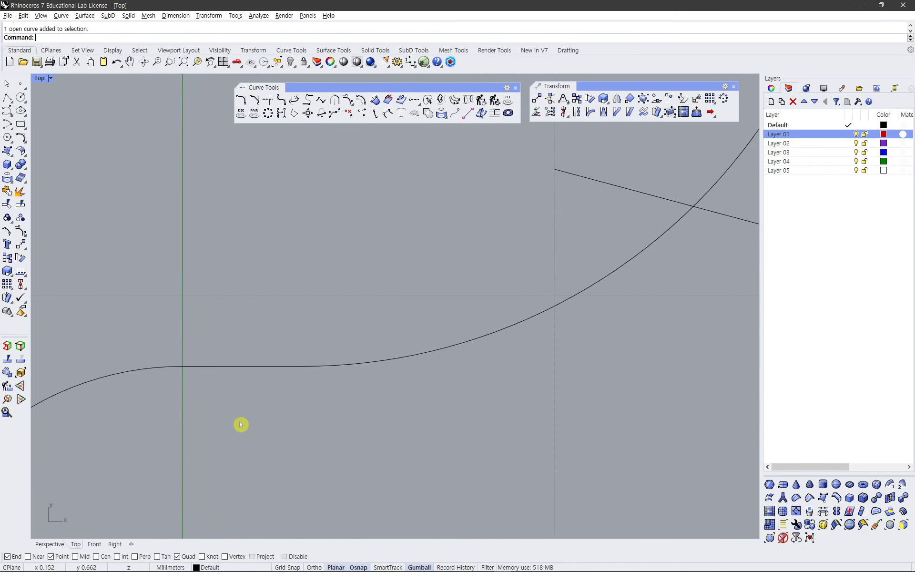
{"action": "scroll", "coordinate": [269, 407], "scroll_direction": "down", "scroll_amount": 3}
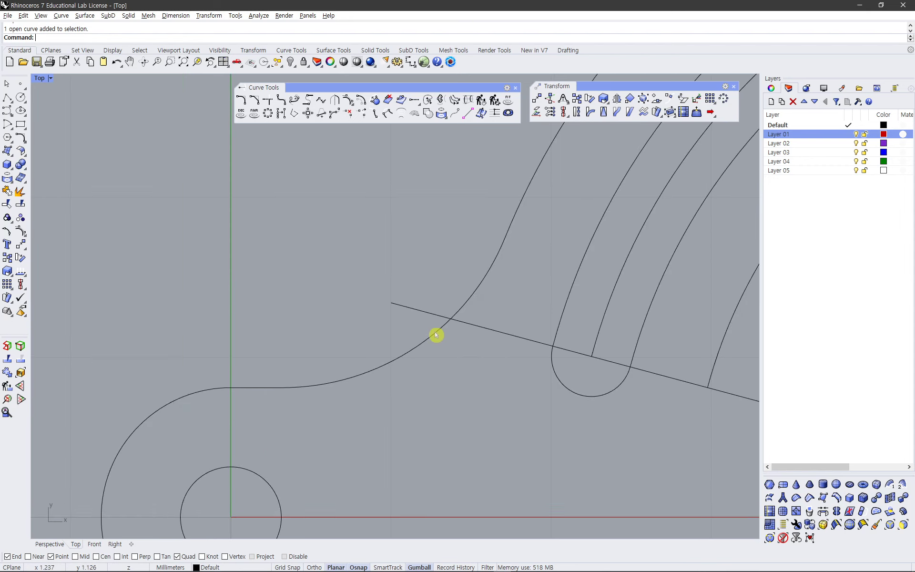
{"action": "key", "text": "ctrl+z"}
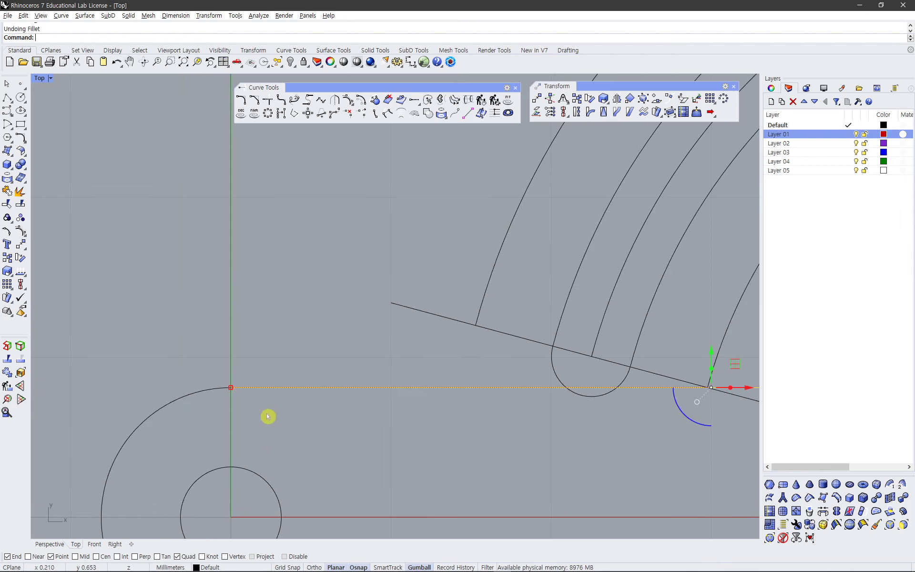
{"action": "key", "text": "Escape"}
{"action": "scroll", "coordinate": [338, 438], "scroll_direction": "down", "scroll_amount": 3}
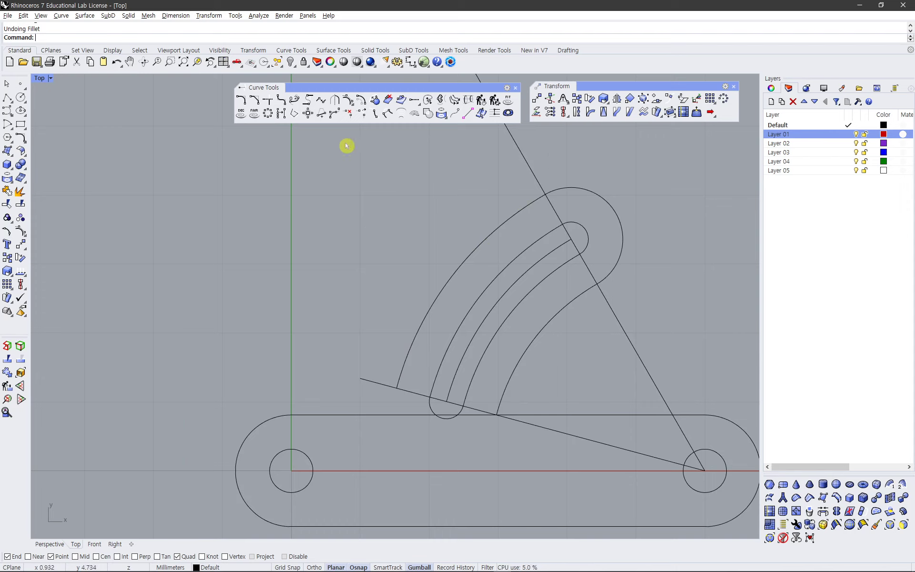
- Fillet the arm's outer left edge with the plate's left rounded end using a 1.5 mm radius and trimming on
{"action": "left_click", "coordinate": [241, 100]}
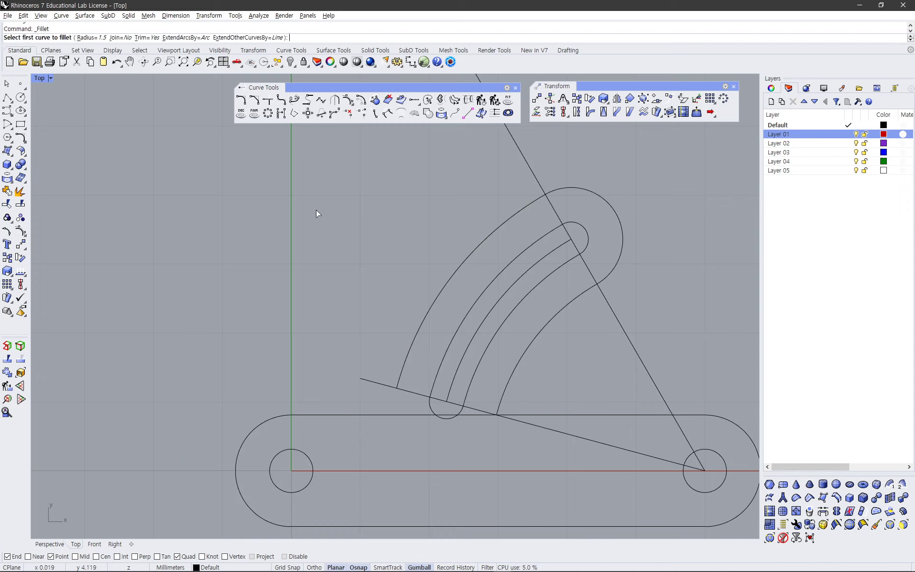
{"action": "left_click", "coordinate": [410, 352]}
{"action": "left_click", "coordinate": [279, 421]}
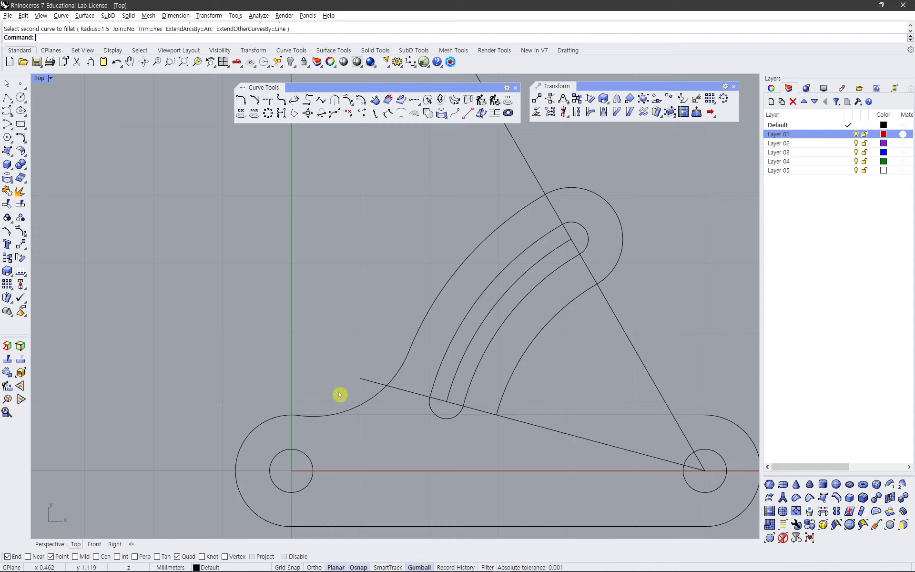
{"action": "scroll", "coordinate": [343, 420], "scroll_direction": "up", "scroll_amount": 5}
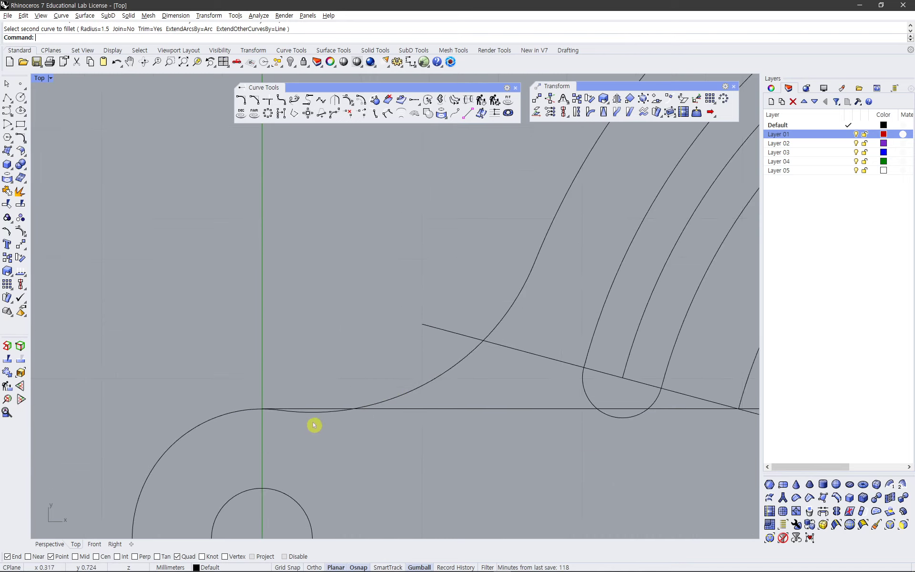